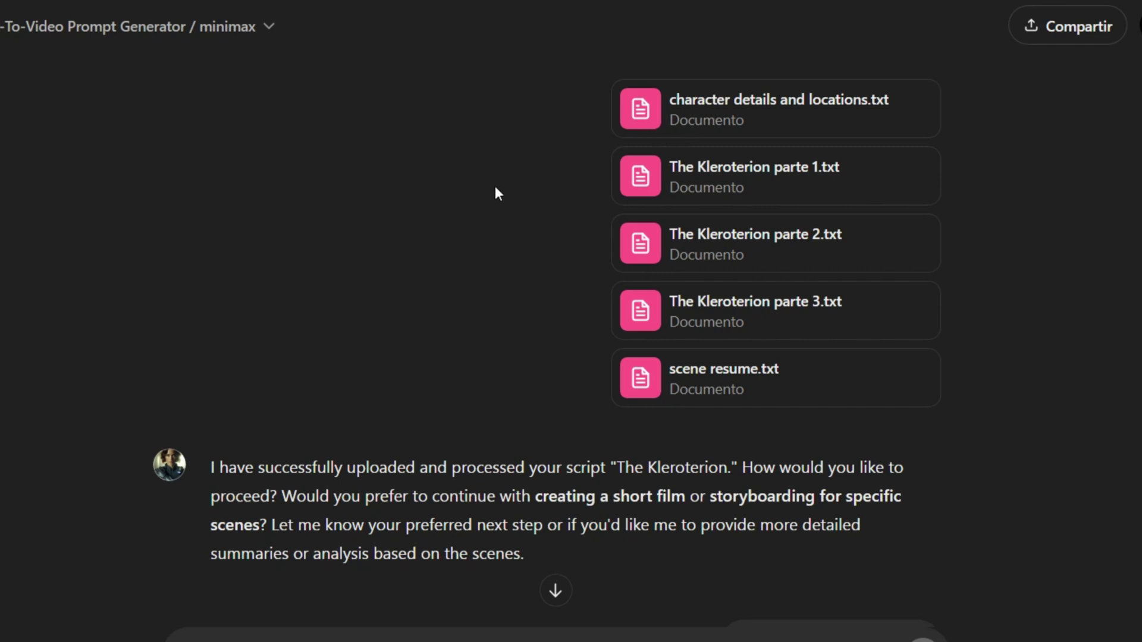
Step: Review the uploaded script files and the chat's summaries of the first five scenes of The Kleroterion
scroll(507, 261, down, 3)
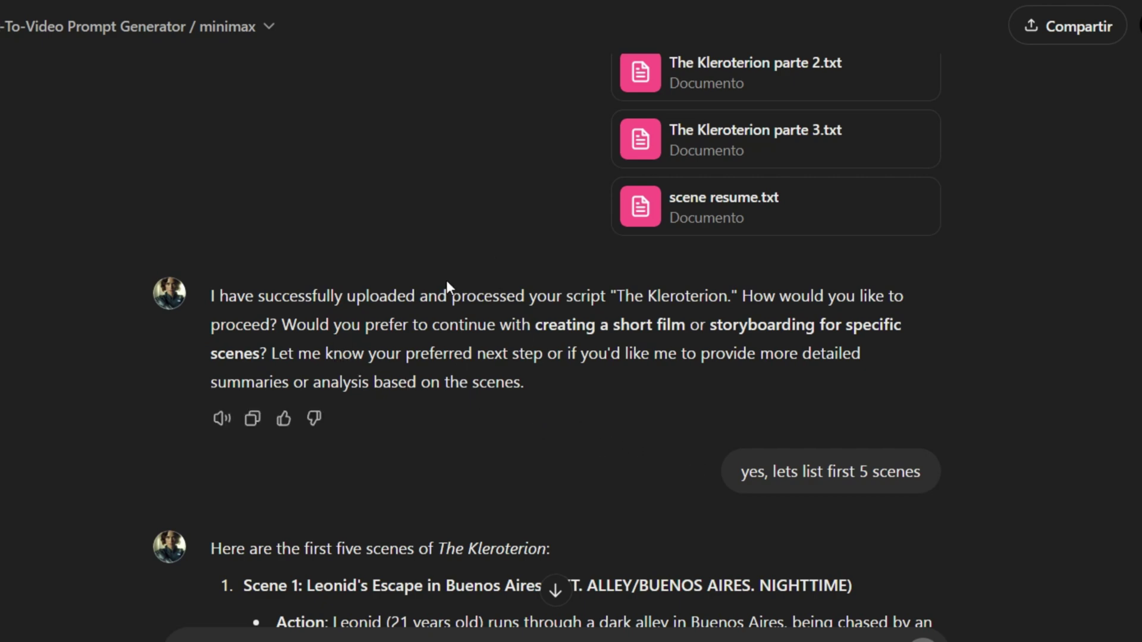
scroll(666, 441, down, 3)
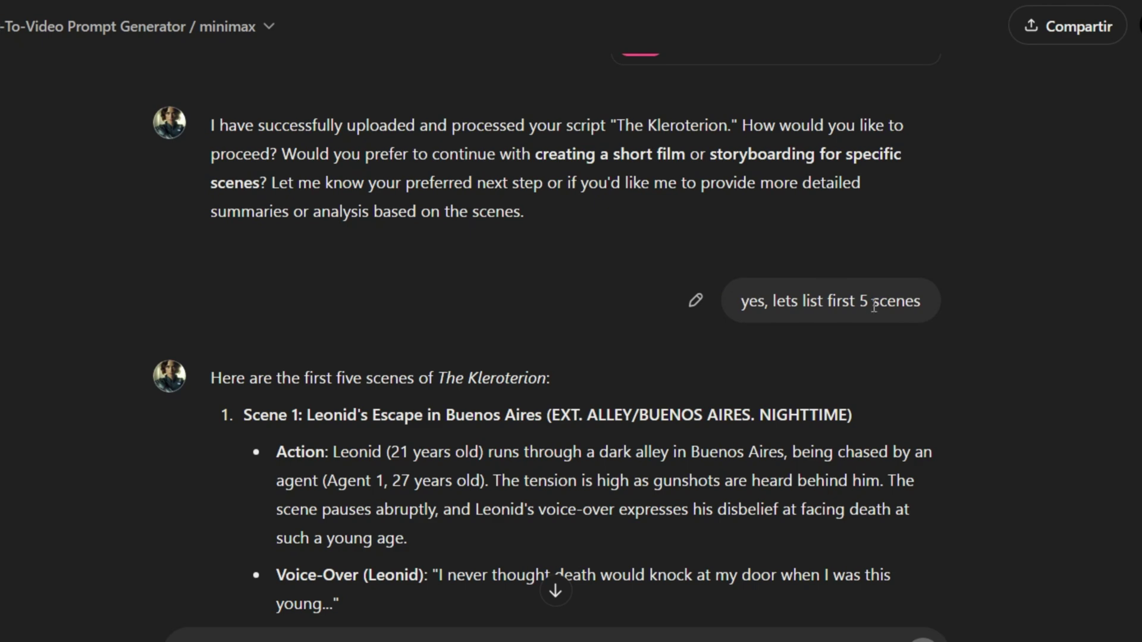
scroll(637, 263, down, 3)
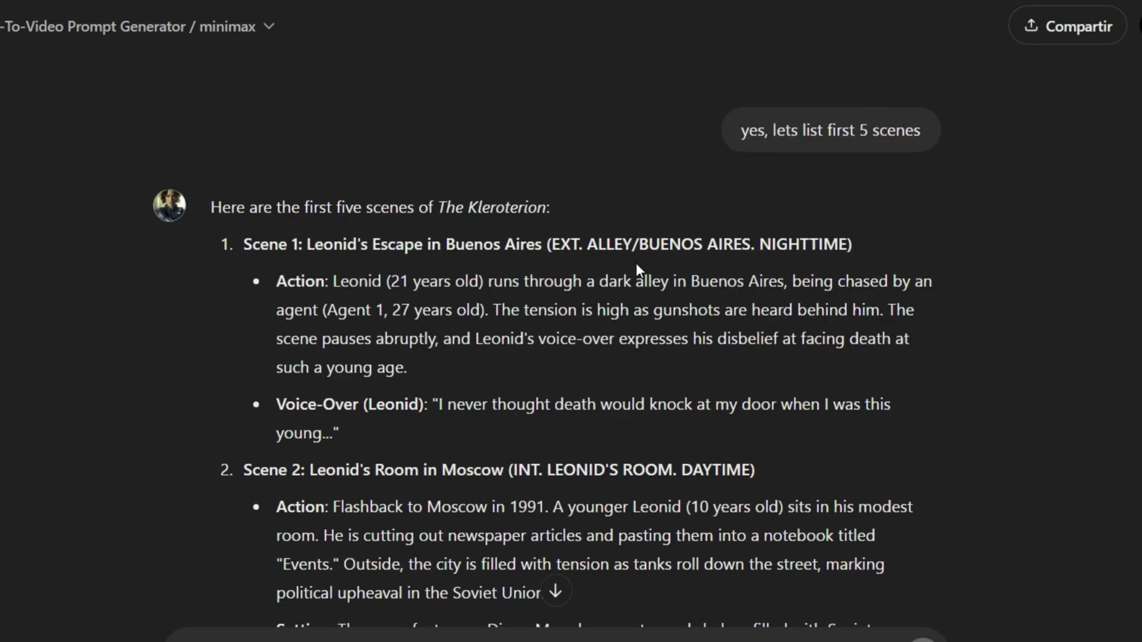
drag(231, 207, 559, 211)
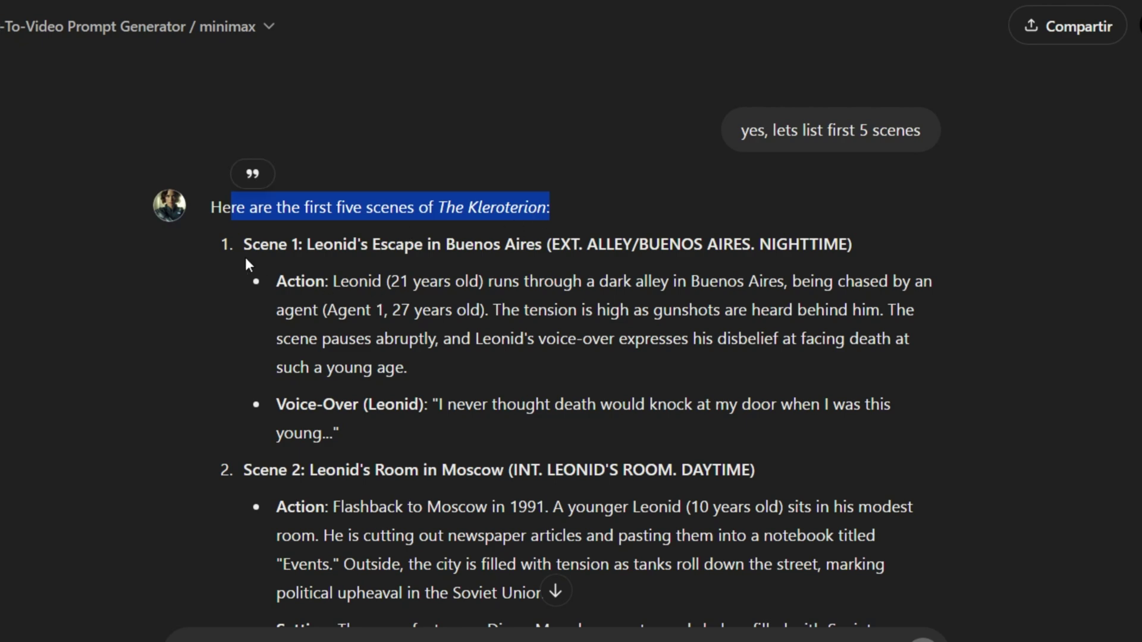
scroll(309, 258, down, 3)
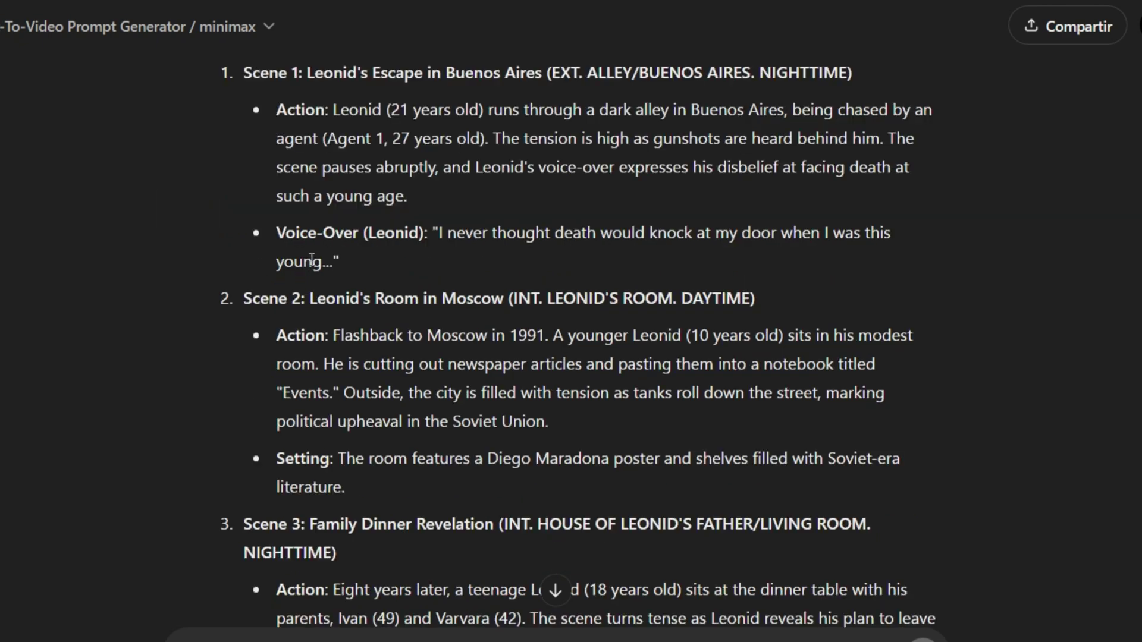
scroll(311, 259, down, 3)
scroll(311, 259, down, 3)
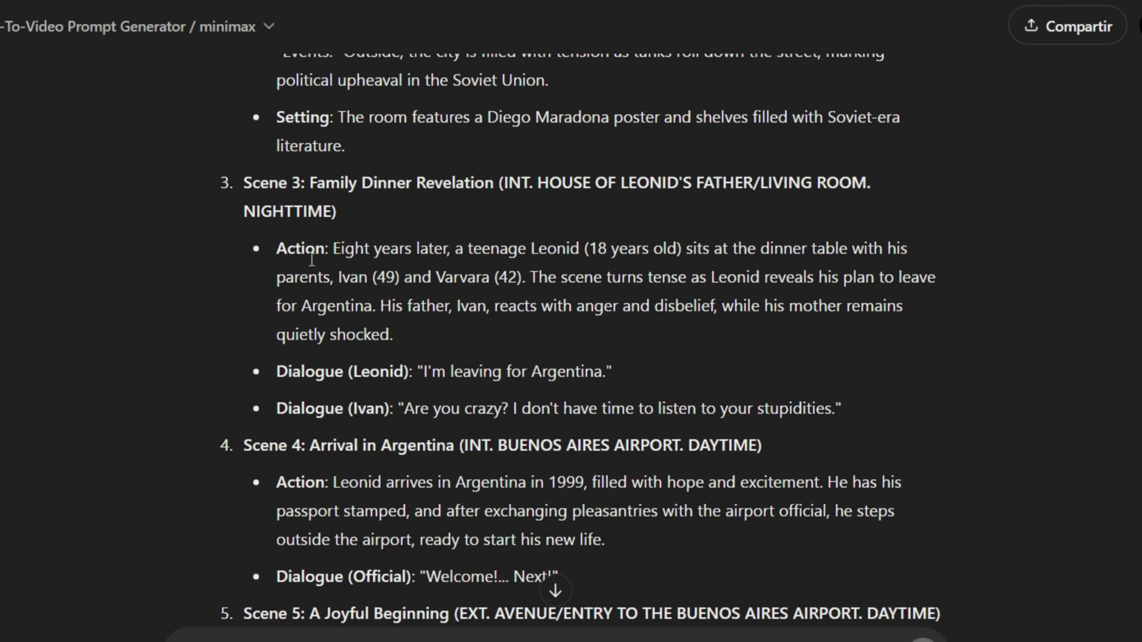
scroll(311, 259, down, 6)
scroll(309, 256, up, 18)
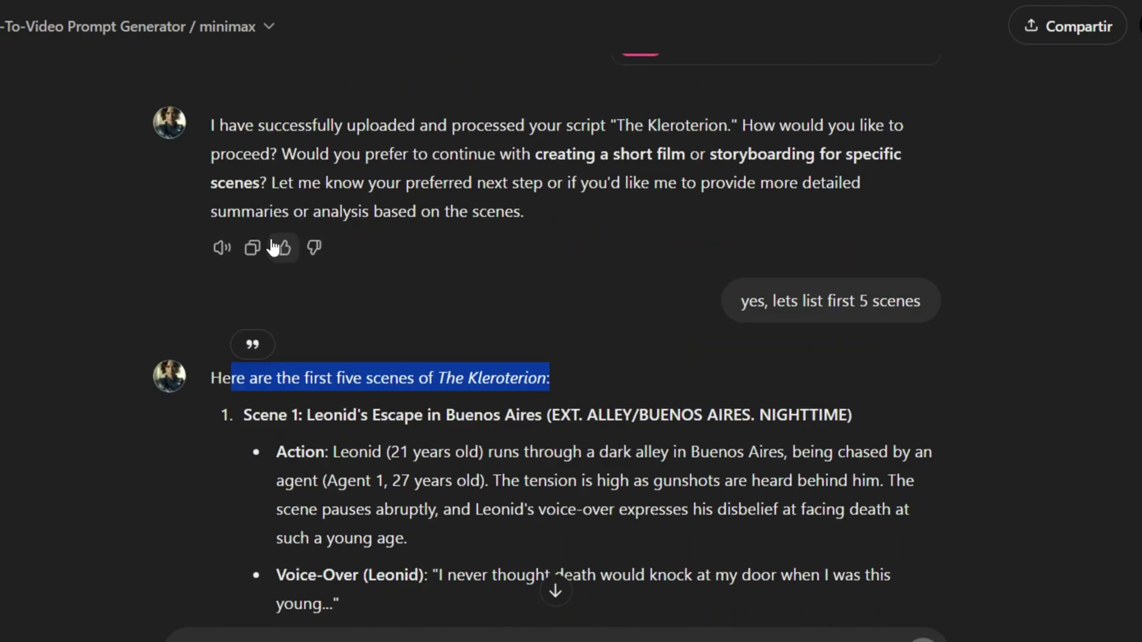
scroll(280, 292, down, 18)
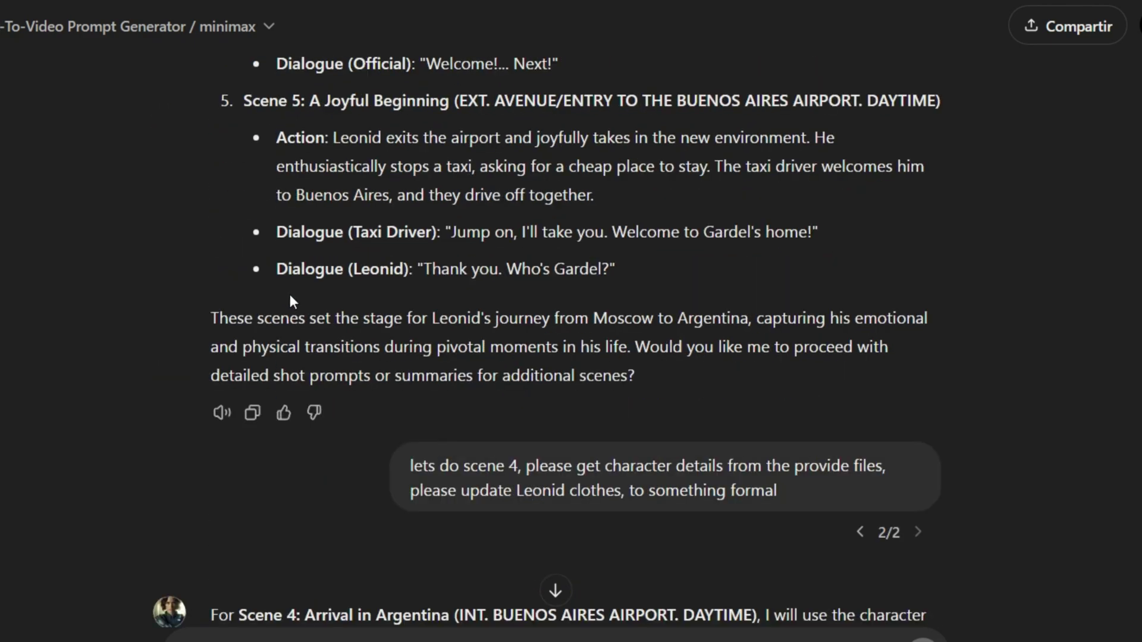
Step: Examine the scene 4 request with formal clothes and the description and image prompt of Shot 1
scroll(423, 408, down, 3)
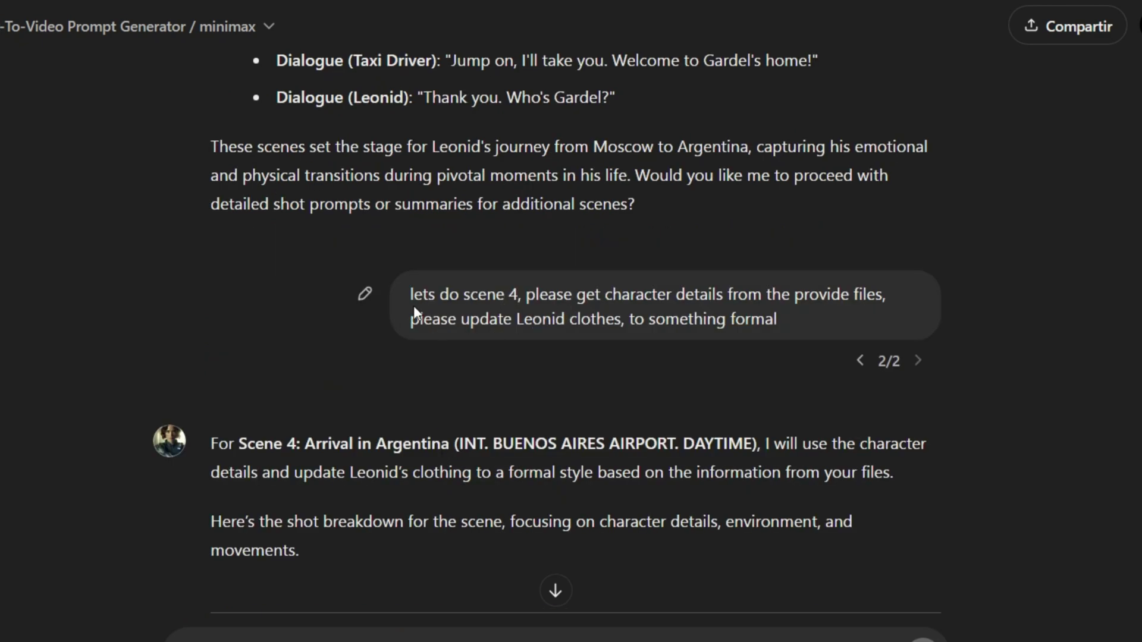
scroll(413, 306, down, 3)
scroll(291, 297, down, 6)
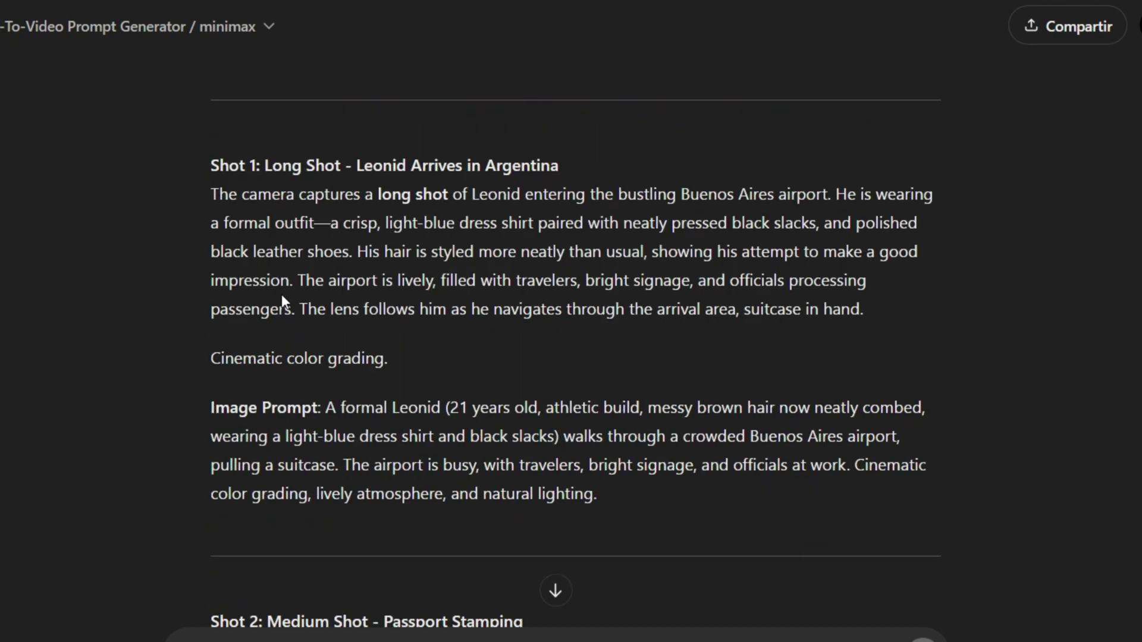
double_click(228, 166)
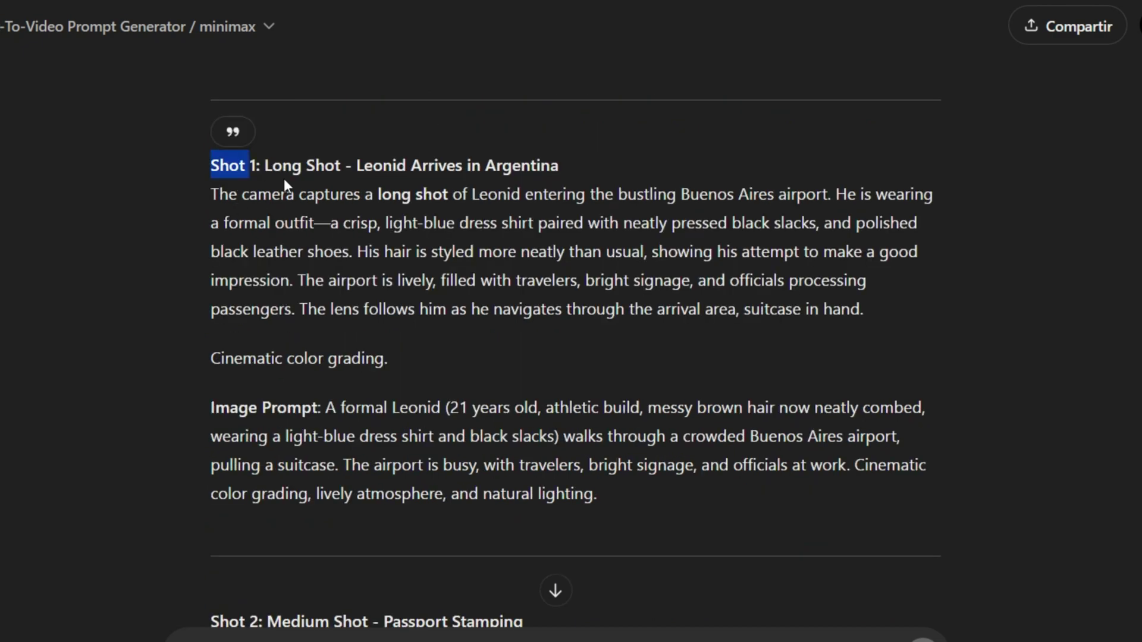
drag(201, 178, 559, 299)
triple_click(452, 241)
click(422, 241)
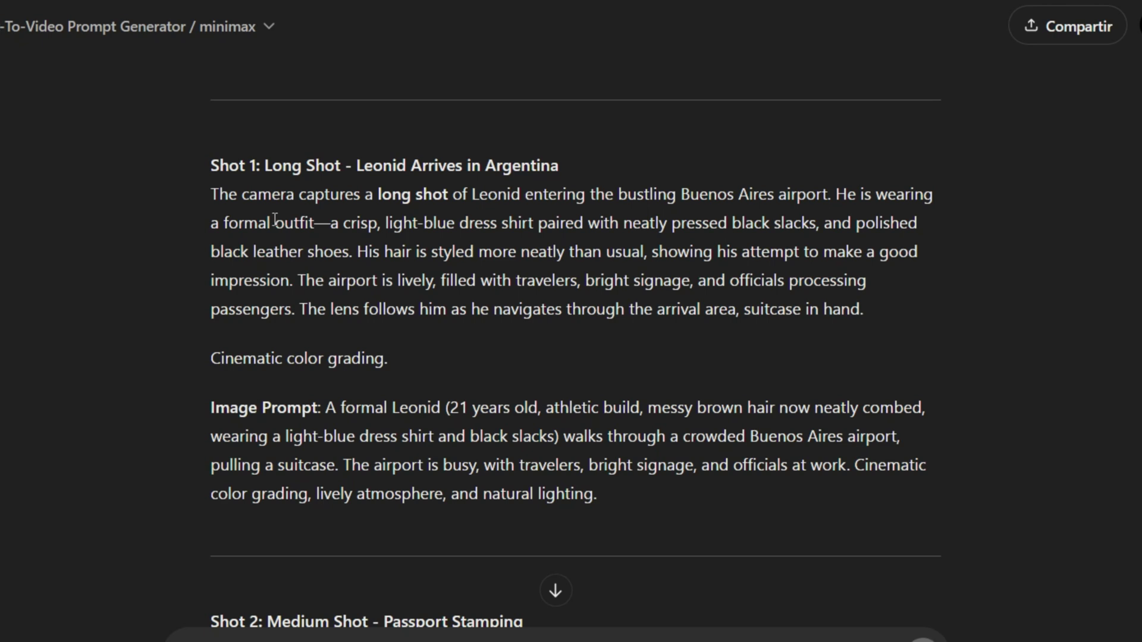
scroll(277, 220, down, 3)
drag(326, 237, 601, 327)
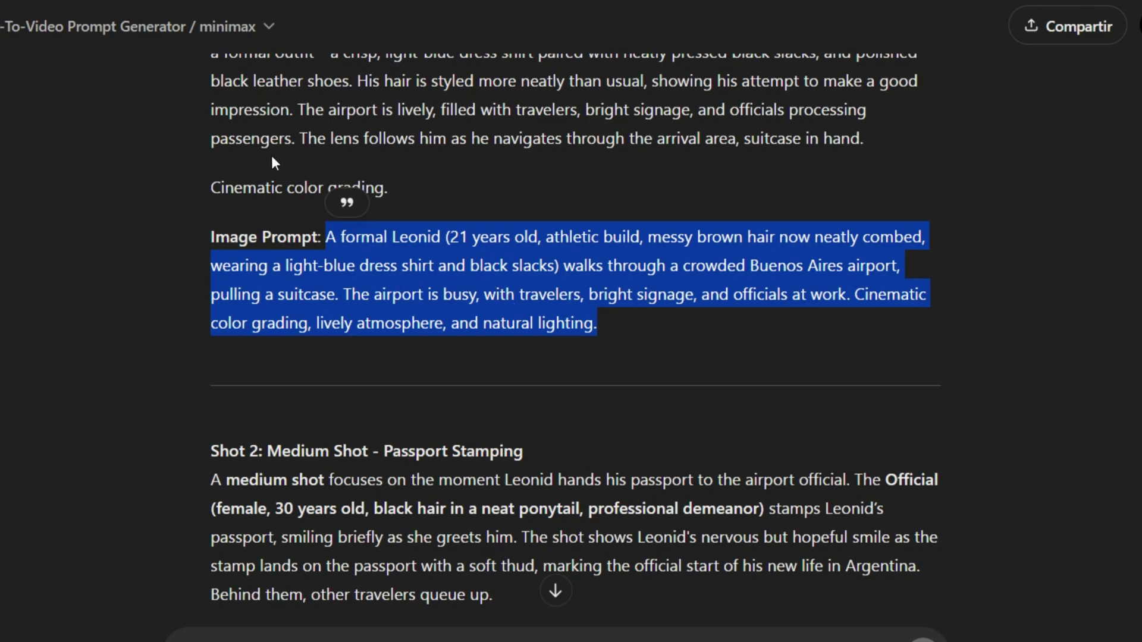
Step: Read the scene 4 breakdown for Shots 2 to 5, including the image prompt given with each shot
scroll(272, 158, down, 5)
scroll(271, 160, down, 10)
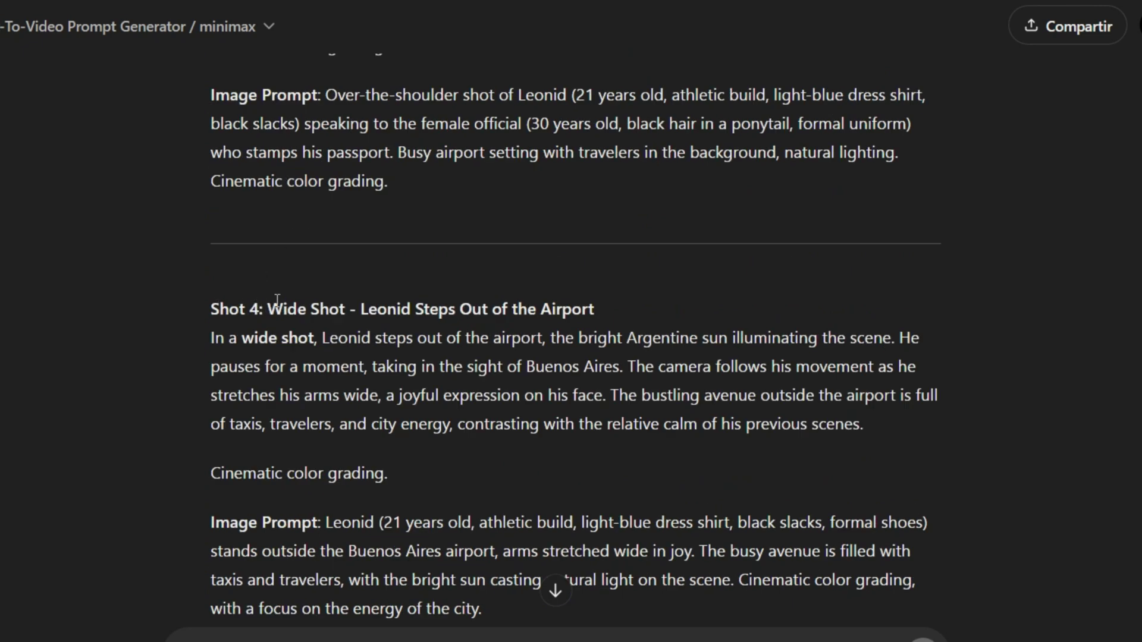
scroll(278, 297, down, 3)
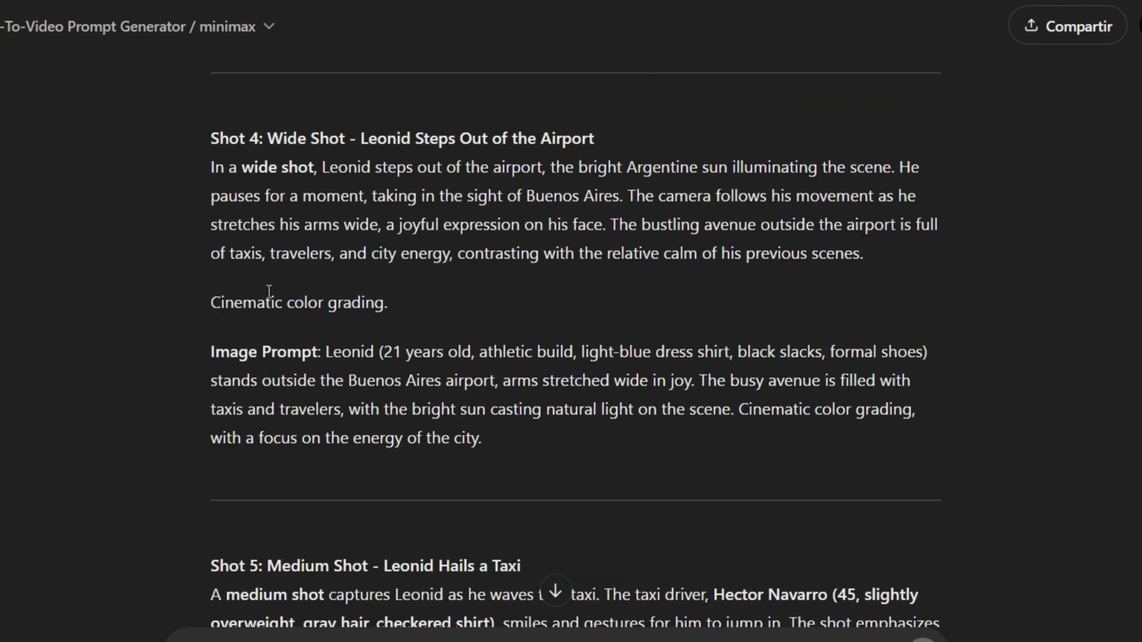
scroll(269, 291, down, 3)
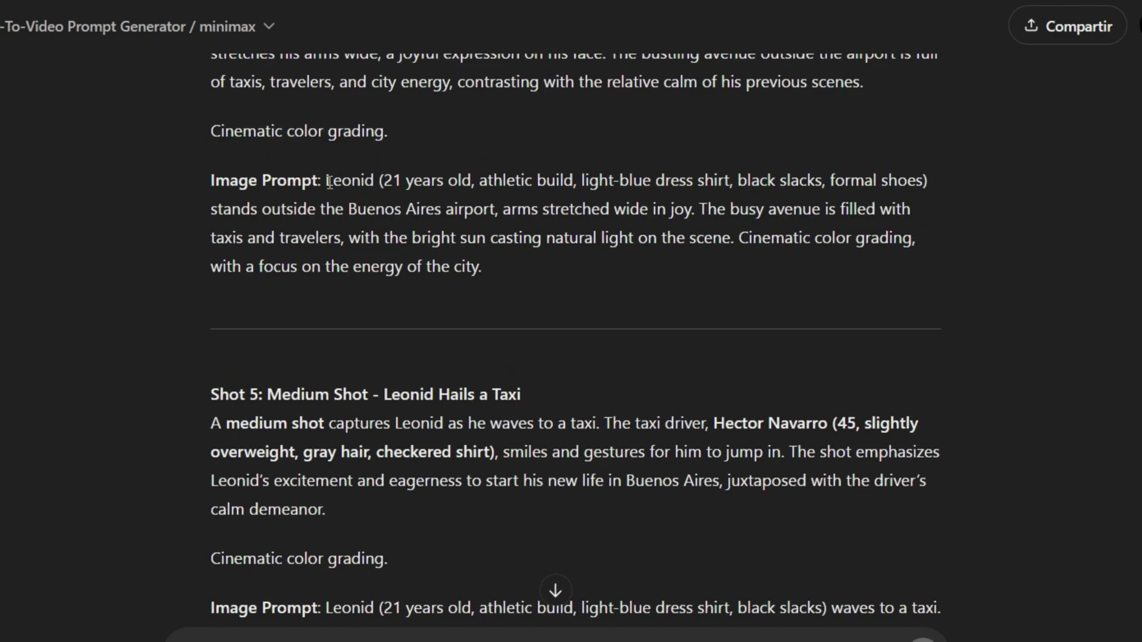
drag(326, 181, 926, 181)
scroll(358, 244, down, 6)
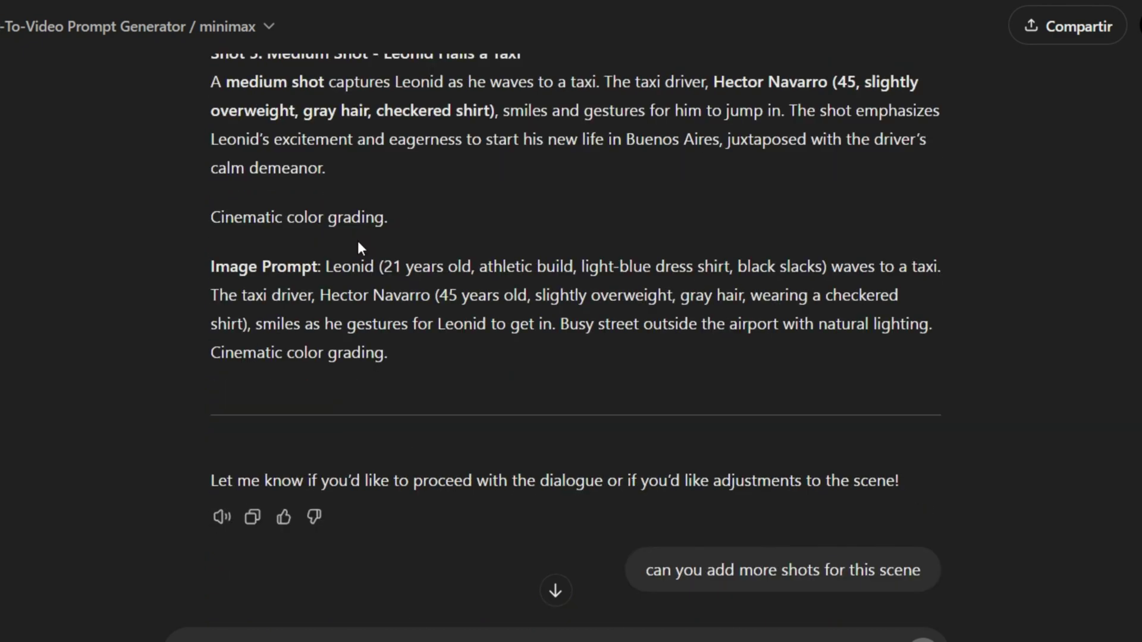
drag(390, 219, 317, 203)
Step: Examine the request for more scene 4 shots and the added Shot 6 close-up, comparing them with Shot 5
scroll(318, 204, down, 6)
scroll(314, 201, up, 6)
scroll(447, 319, down, 6)
scroll(425, 300, down, 3)
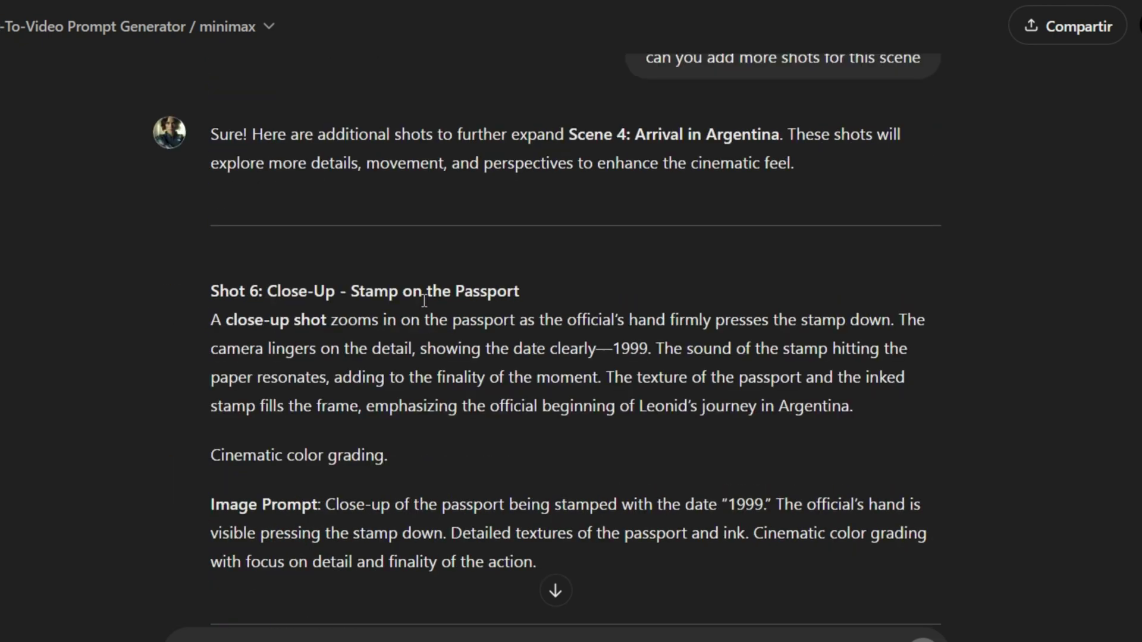
scroll(618, 134, up, 3)
scroll(434, 230, down, 6)
scroll(424, 226, up, 9)
scroll(421, 224, up, 3)
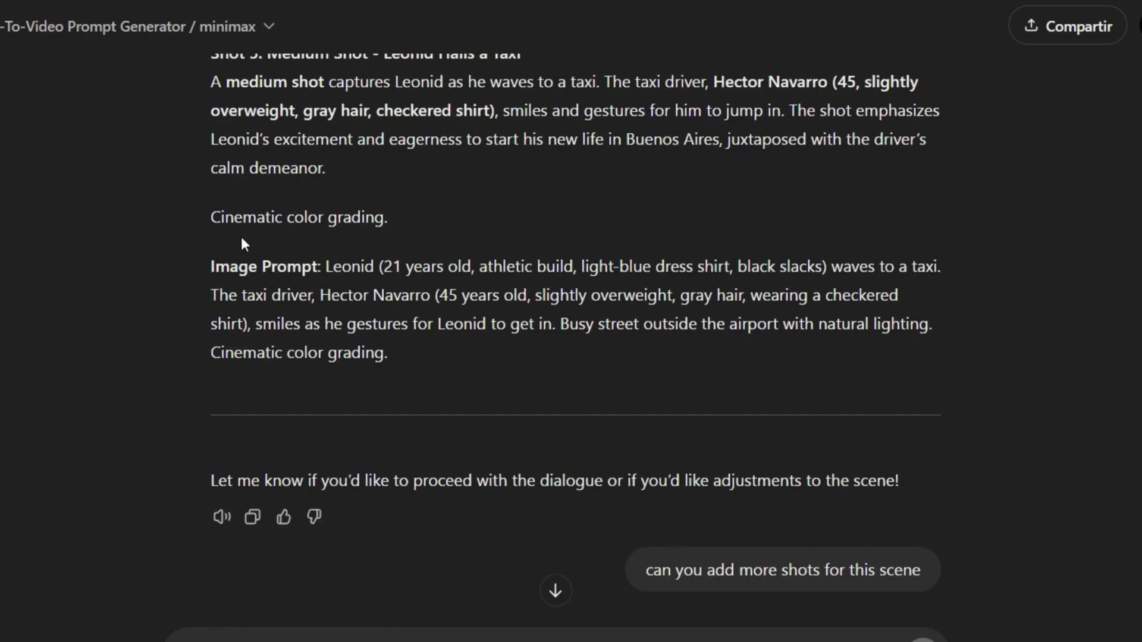
scroll(240, 231, up, 5)
scroll(238, 232, down, 3)
Step: Read through the remaining added scene 4 shots and their image prompts, from Shot 7 onward
scroll(239, 235, down, 20)
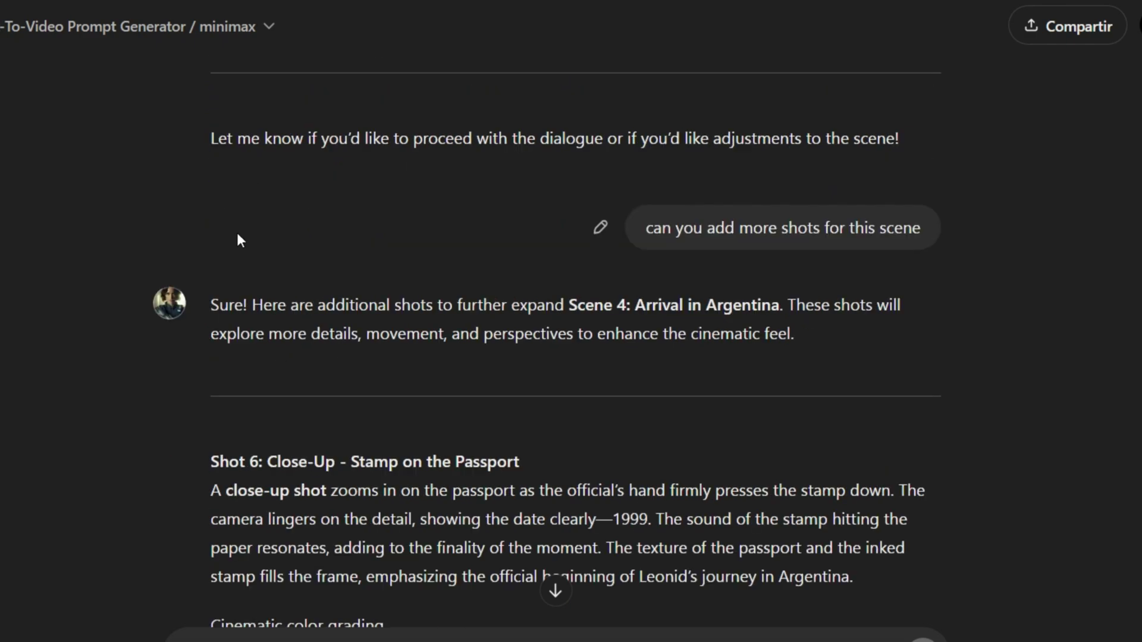
scroll(234, 235, down, 5)
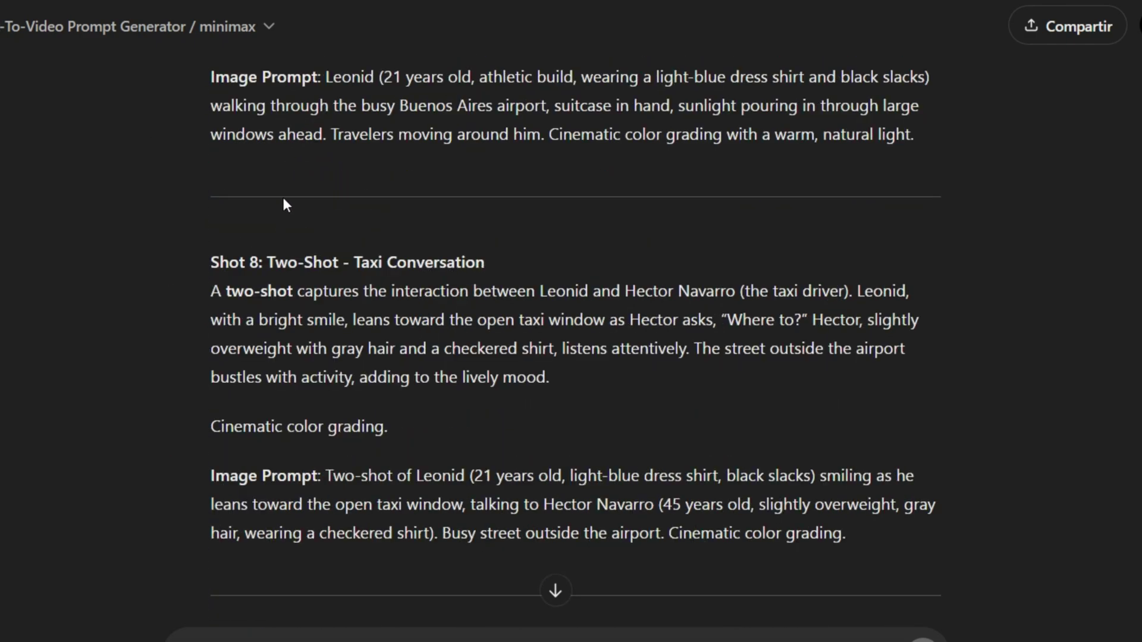
scroll(282, 196, down, 6)
scroll(283, 199, down, 12)
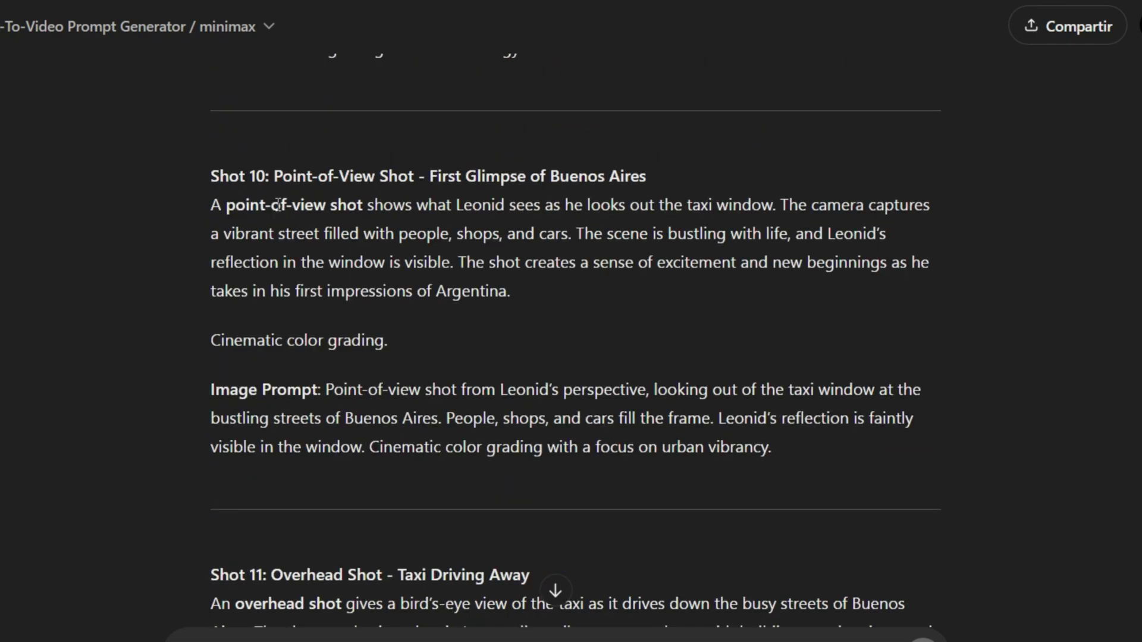
scroll(277, 206, down, 12)
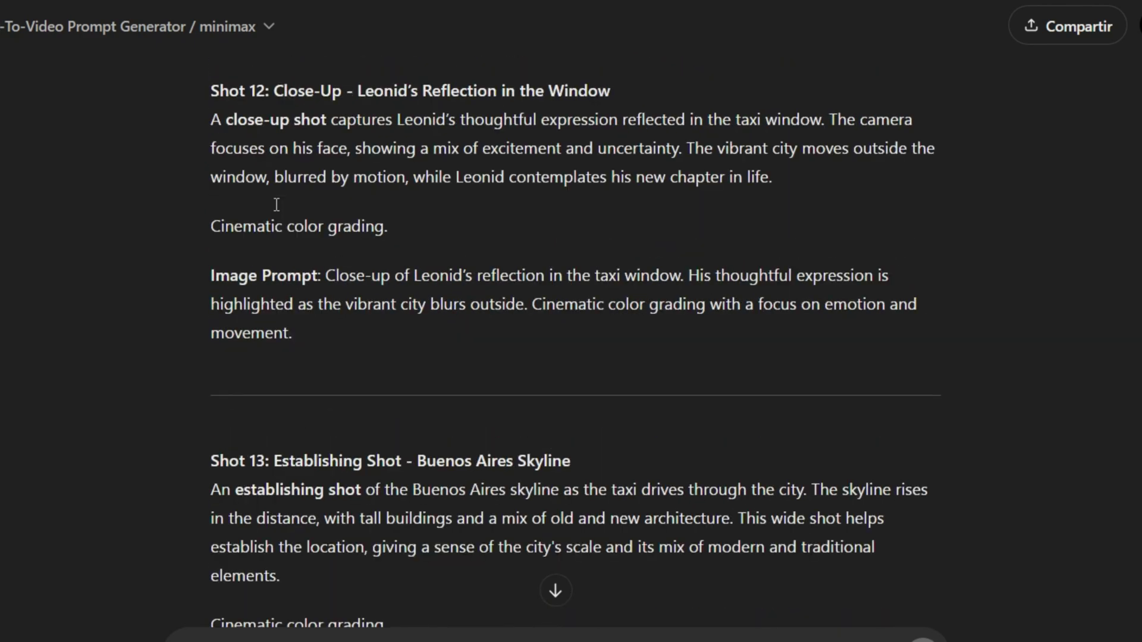
scroll(277, 206, down, 6)
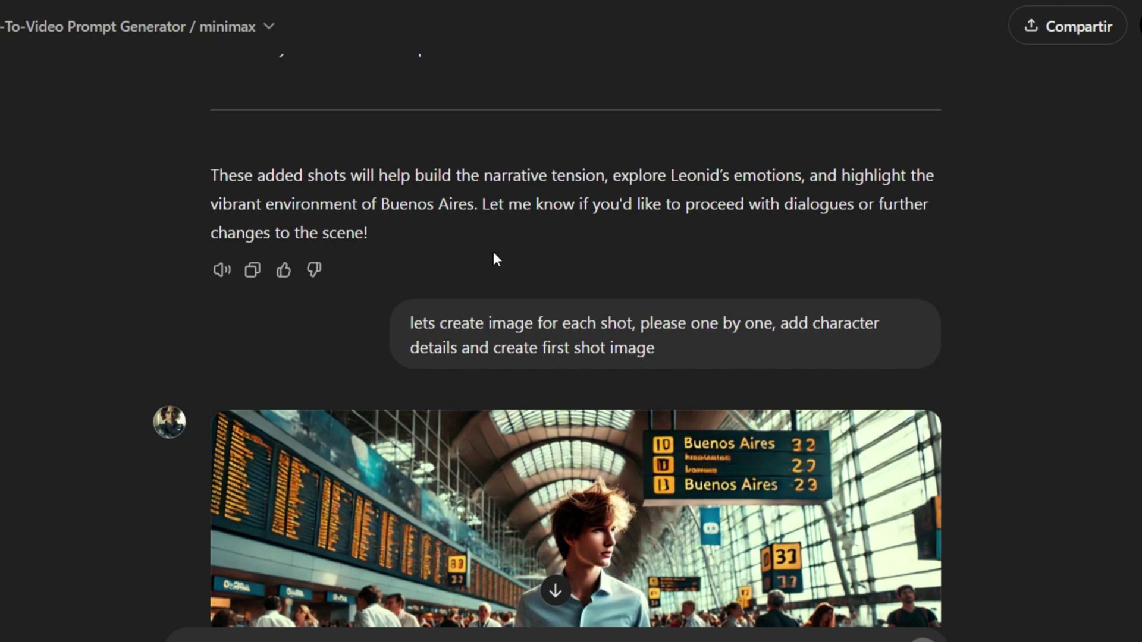
Step: Examine the request for one image per shot and the images generated for the first two airport shots
scroll(494, 252, down, 3)
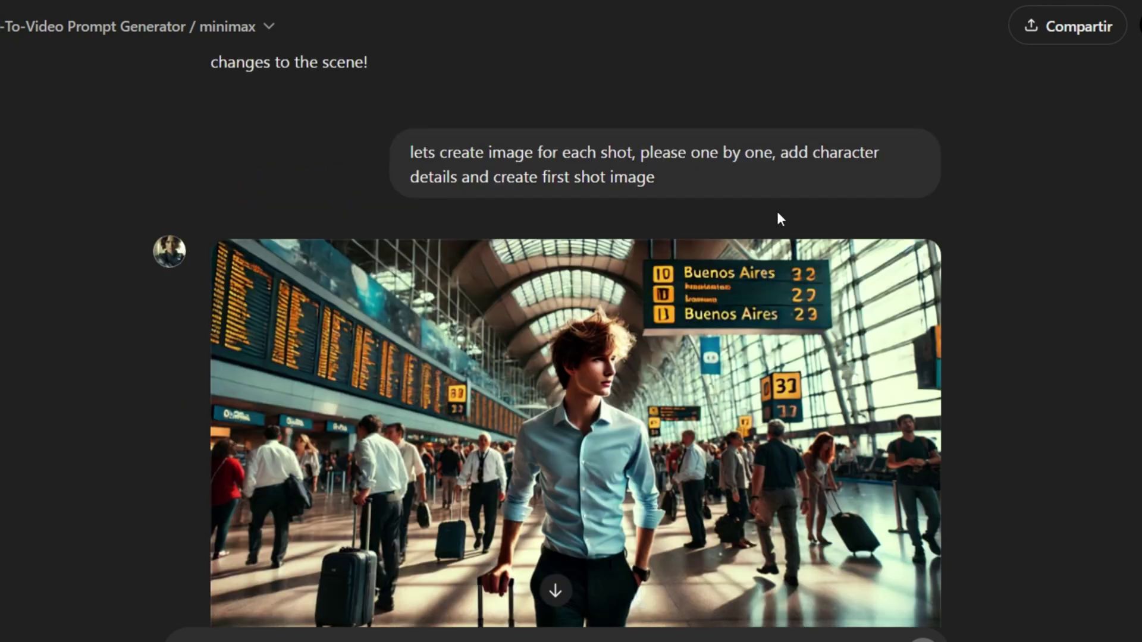
triple_click(499, 165)
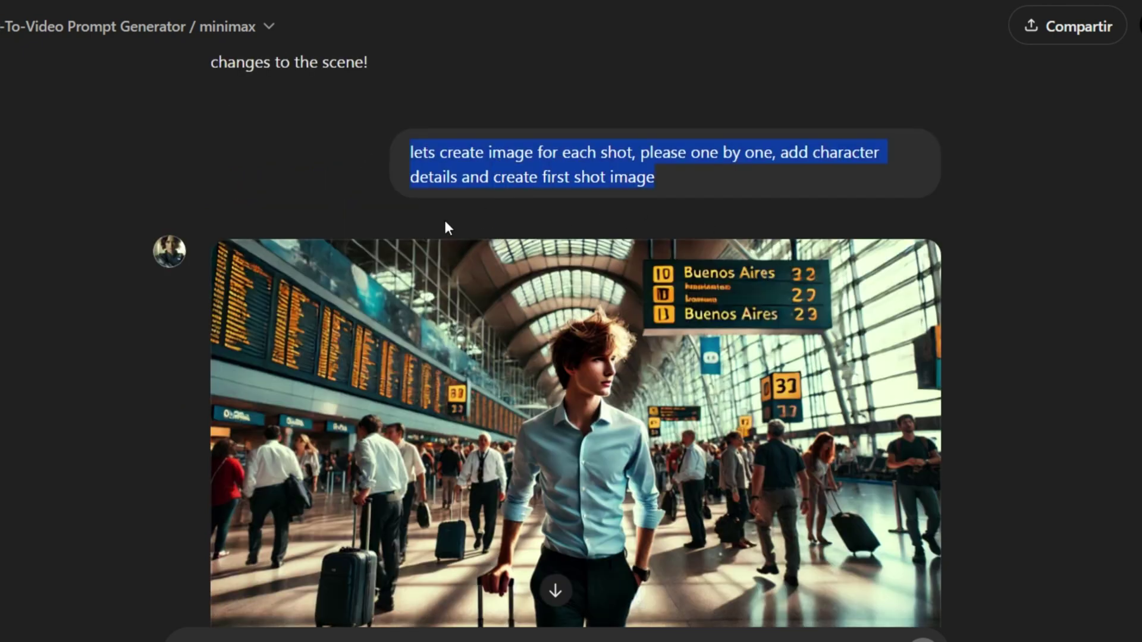
scroll(452, 261, down, 3)
scroll(452, 262, down, 12)
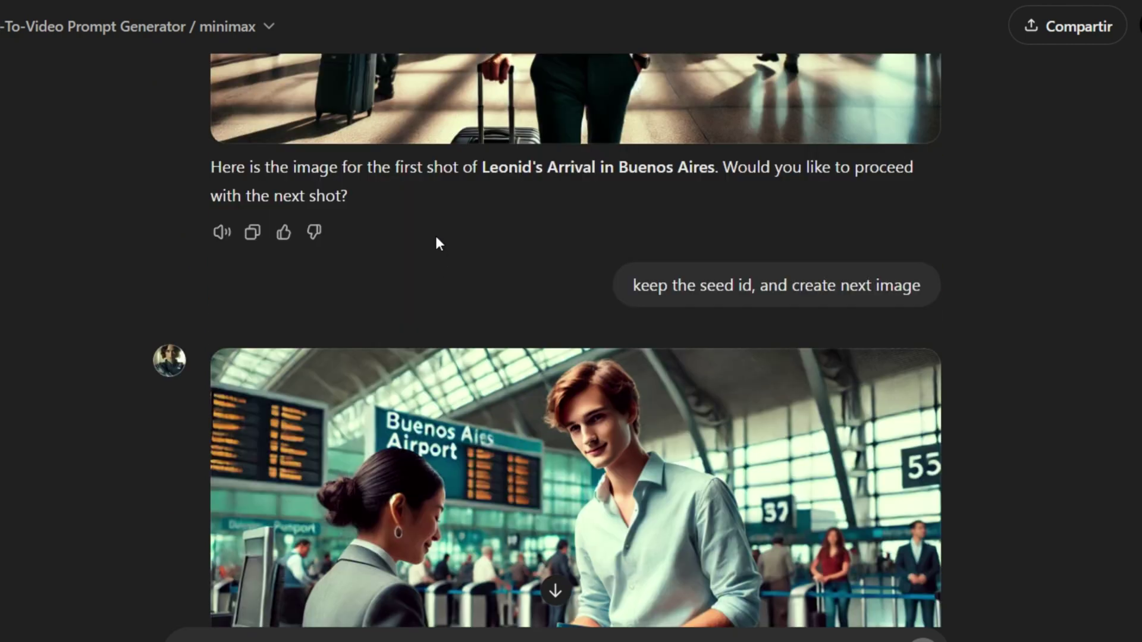
Step: Compare the main character's generated portrait with the version made from the request to fix the messy hair
scroll(438, 243, down, 11)
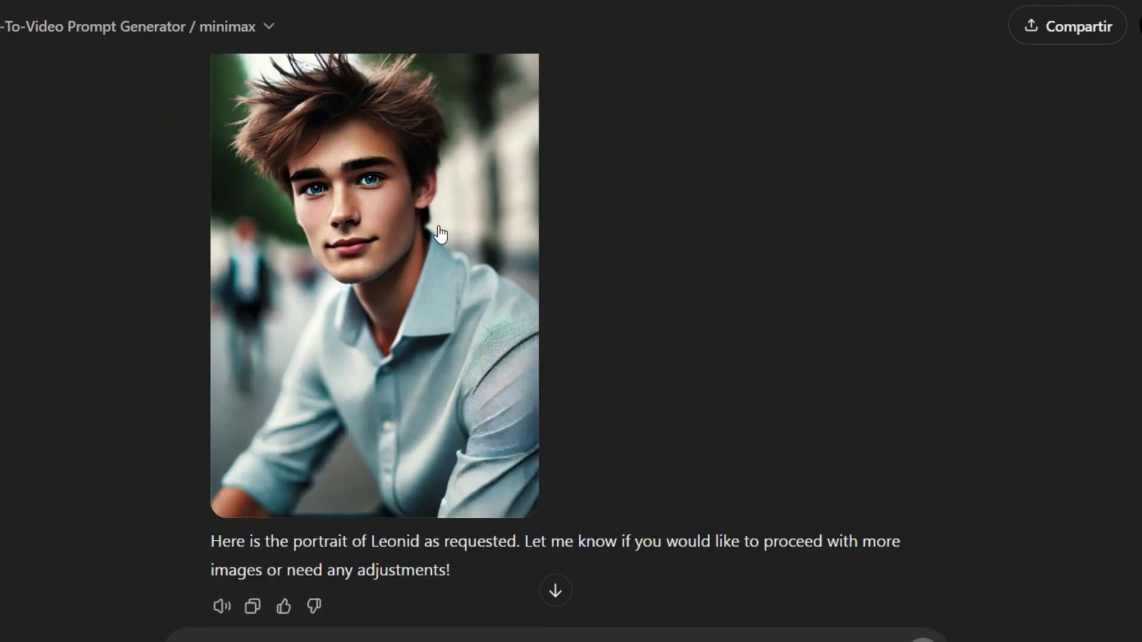
scroll(418, 183, up, 6)
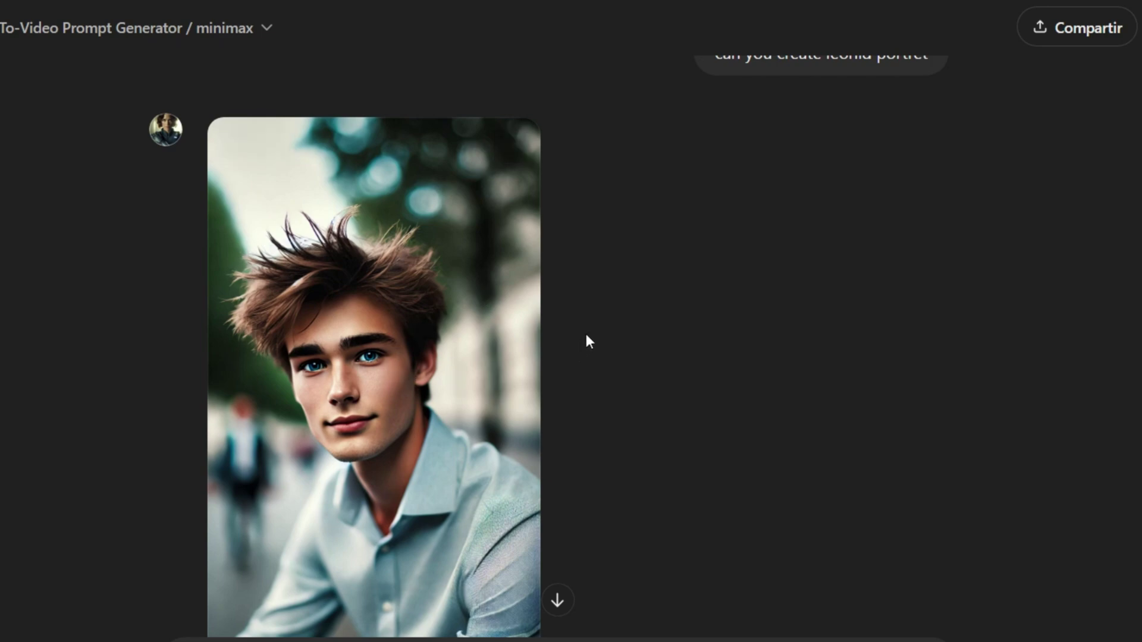
scroll(396, 262, down, 11)
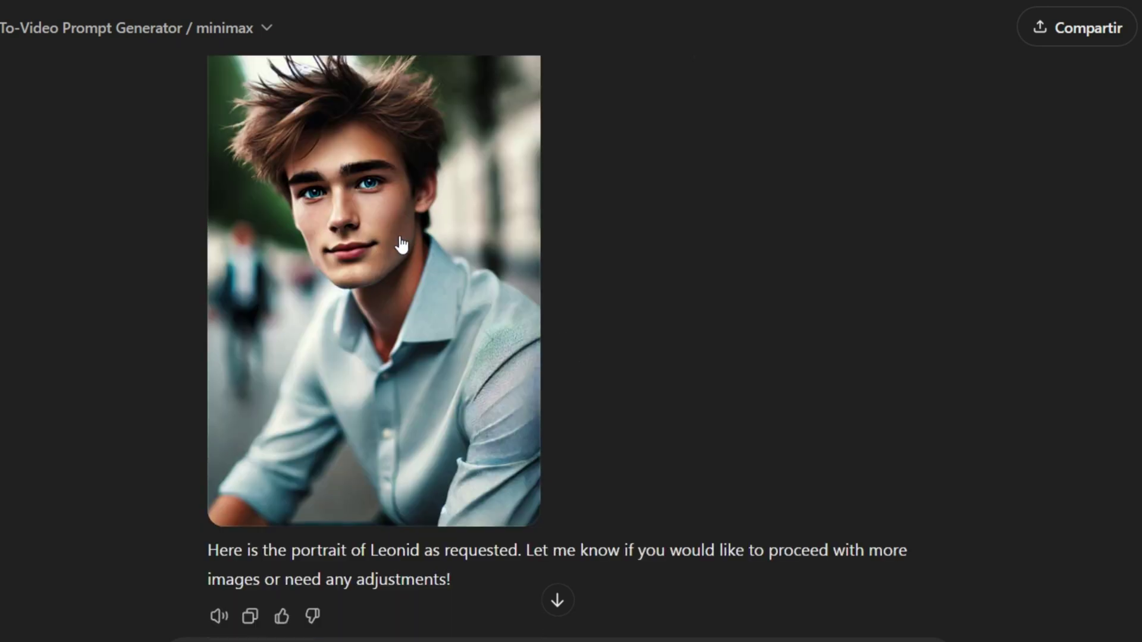
scroll(408, 252, down, 3)
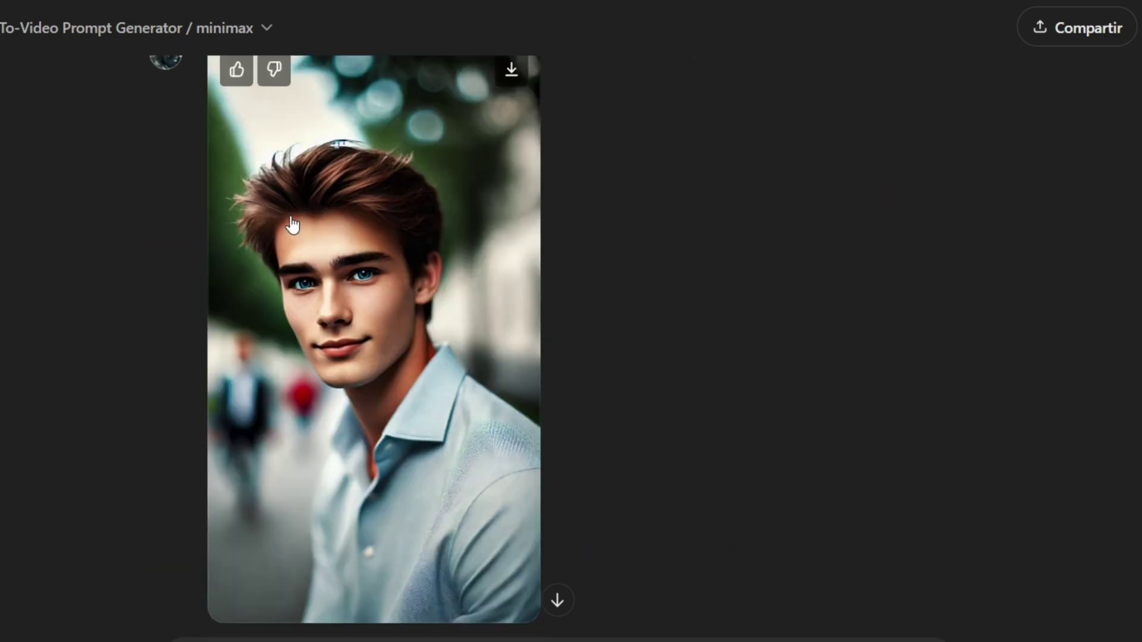
scroll(505, 268, up, 3)
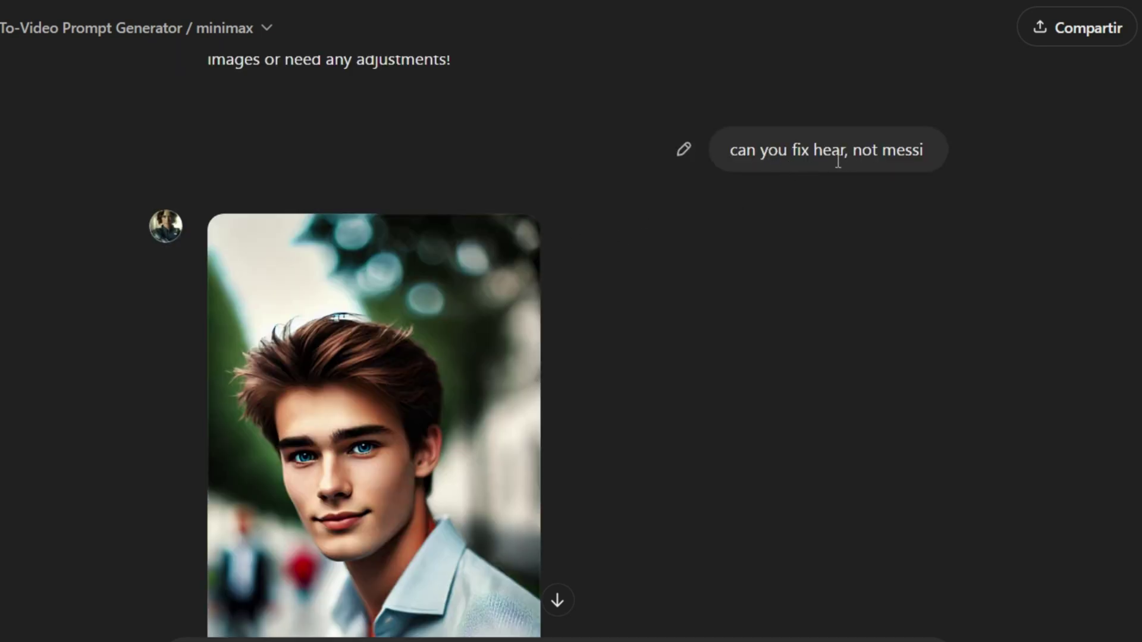
scroll(350, 197, down, 3)
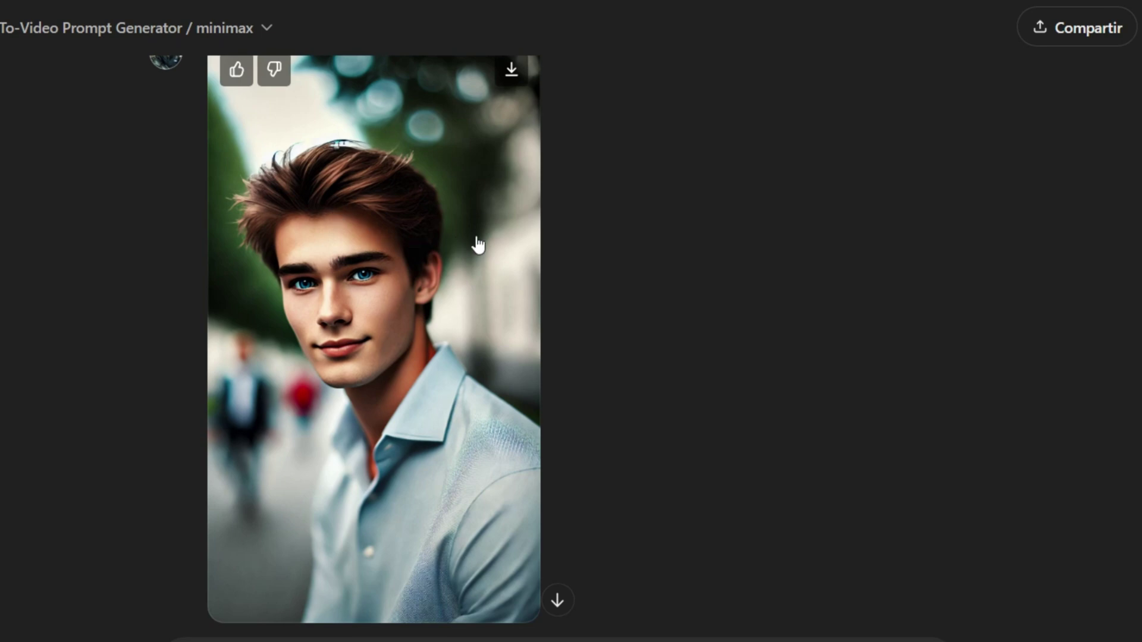
Step: View the generated over-the-shoulder image of the passport counter and the follow-up request for another image
scroll(474, 243, down, 8)
scroll(472, 234, down, 3)
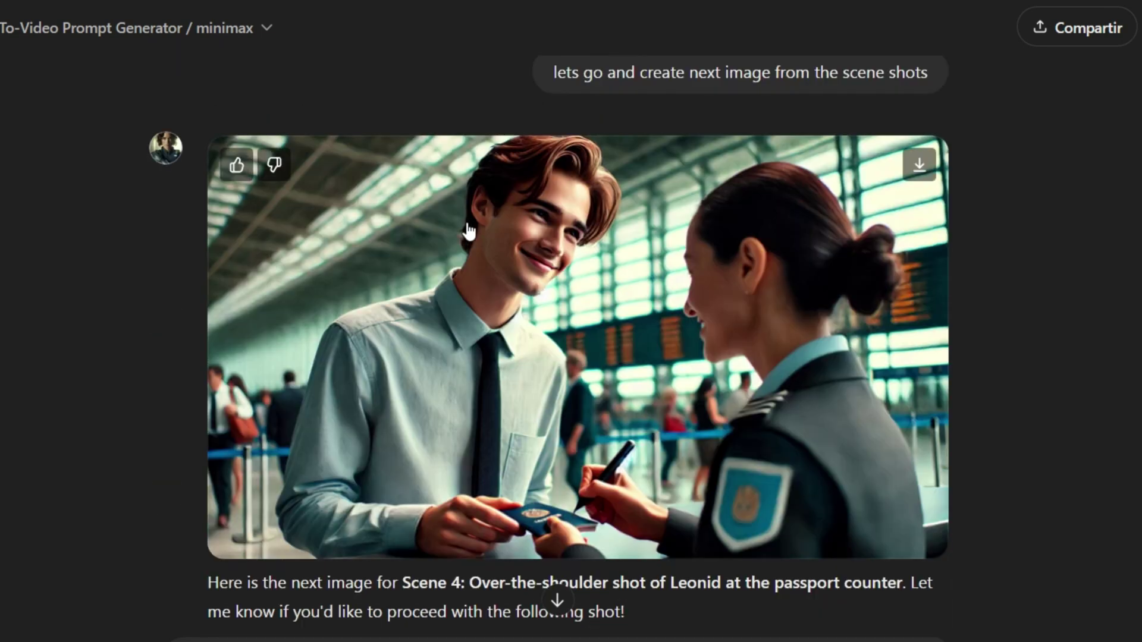
scroll(468, 231, down, 3)
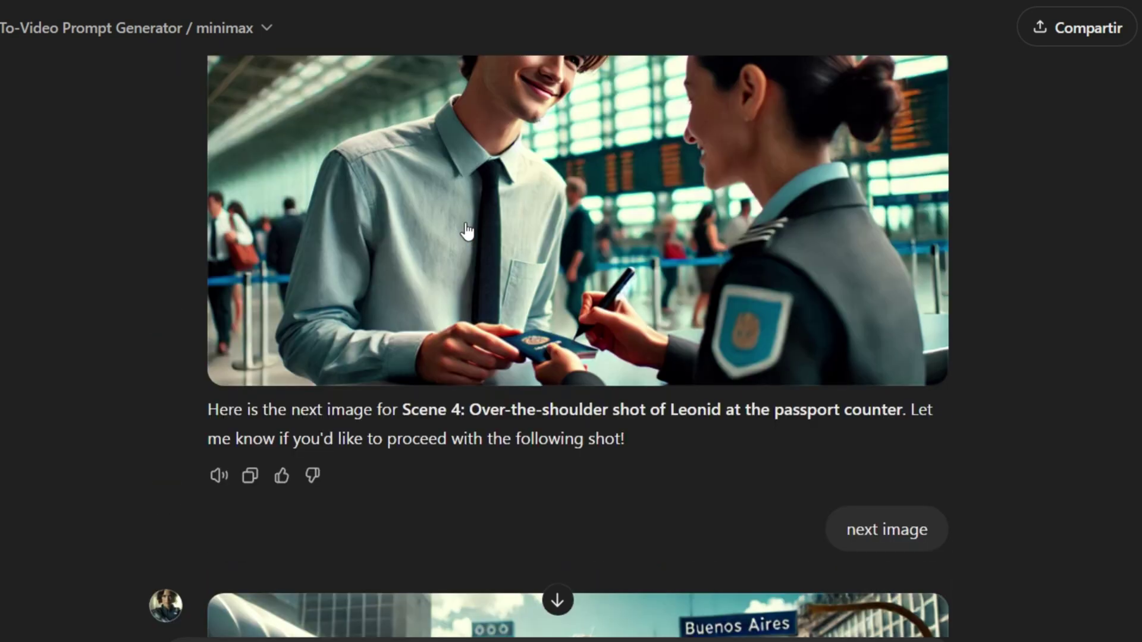
Step: Look through the remaining scene 4 images, from the Buenos Aires street shot to the close-up in the taxi
scroll(467, 231, down, 10)
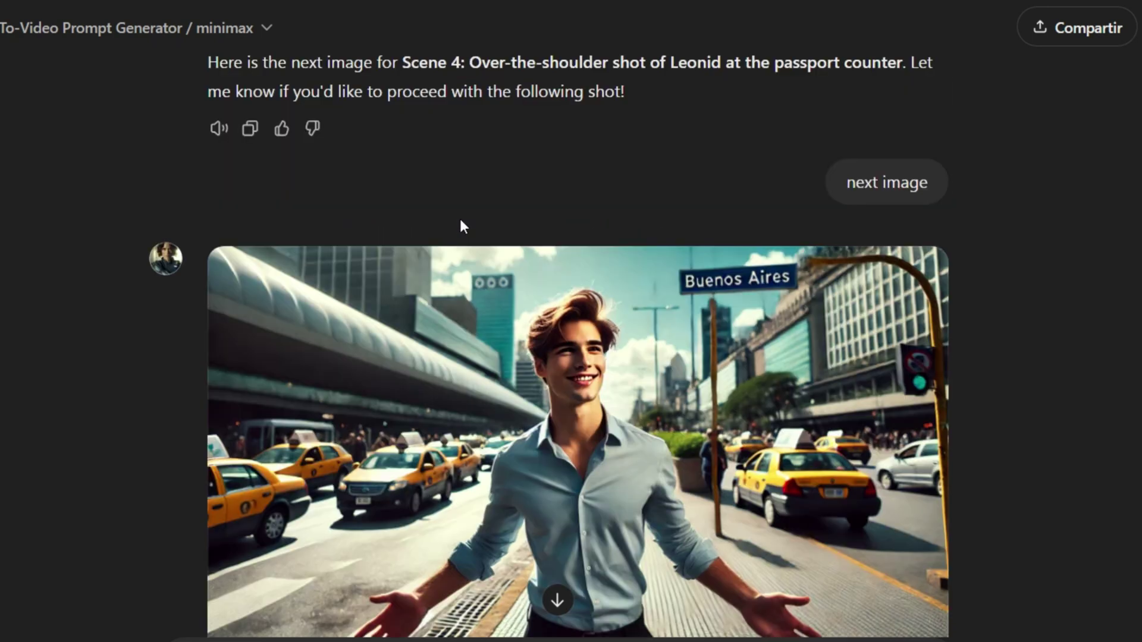
scroll(528, 224, down, 5)
scroll(306, 171, up, 10)
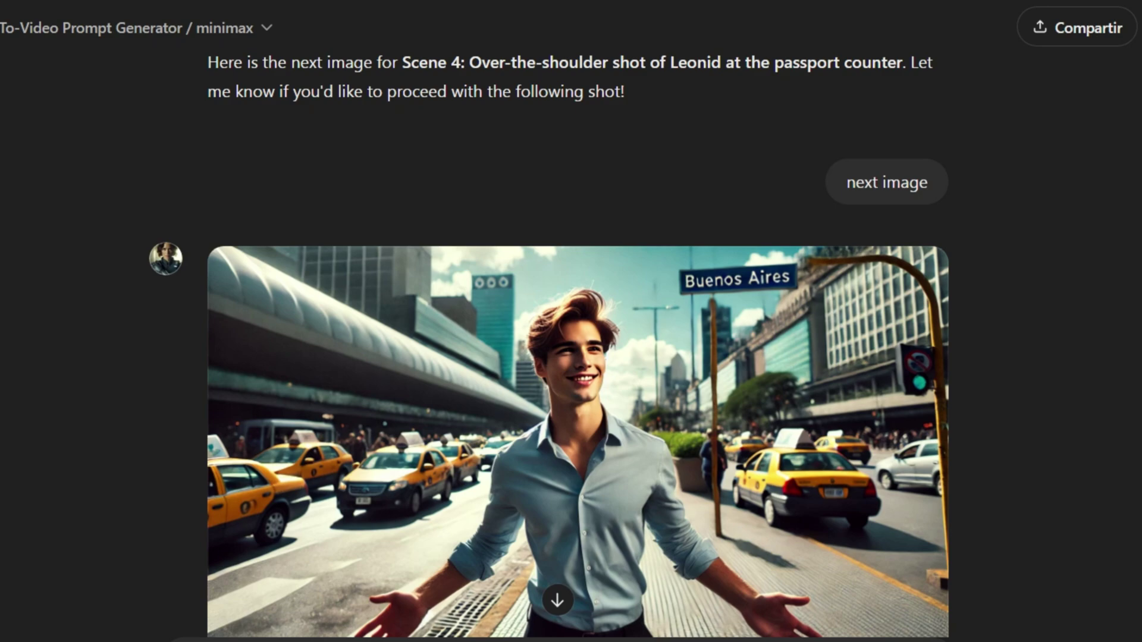
scroll(578, 345, down, 20)
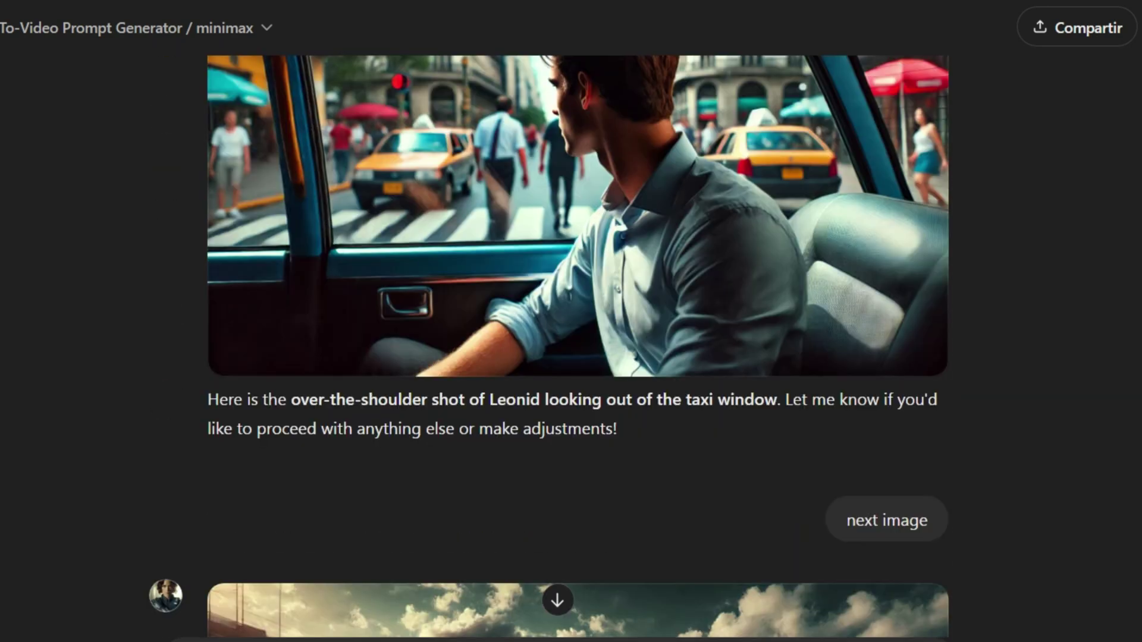
scroll(578, 345, down, 20)
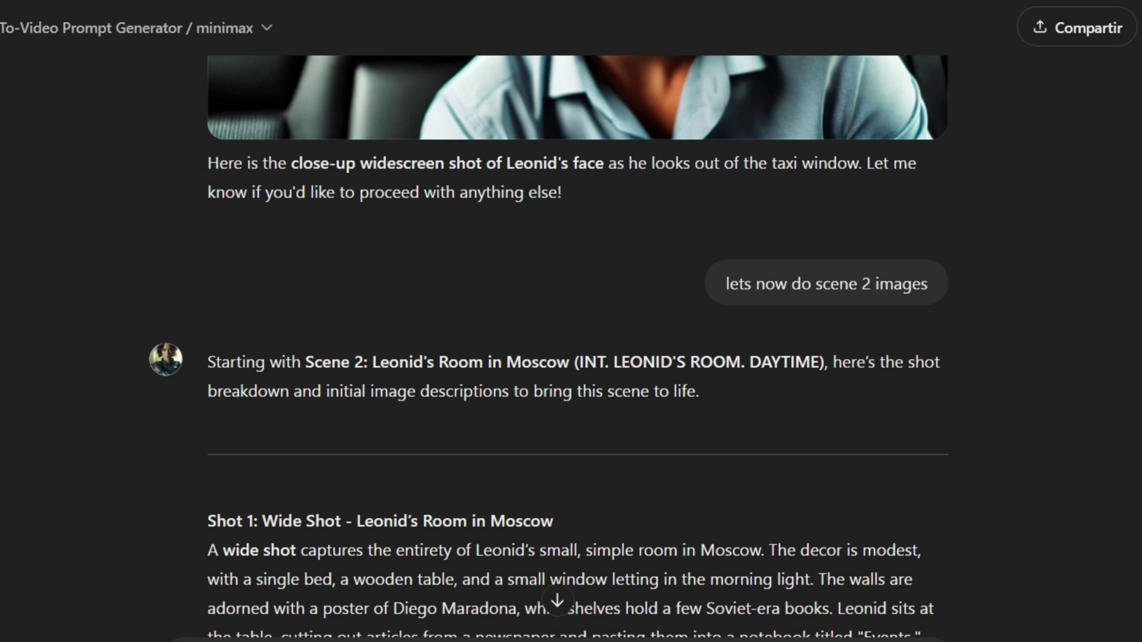
scroll(579, 345, down, 10)
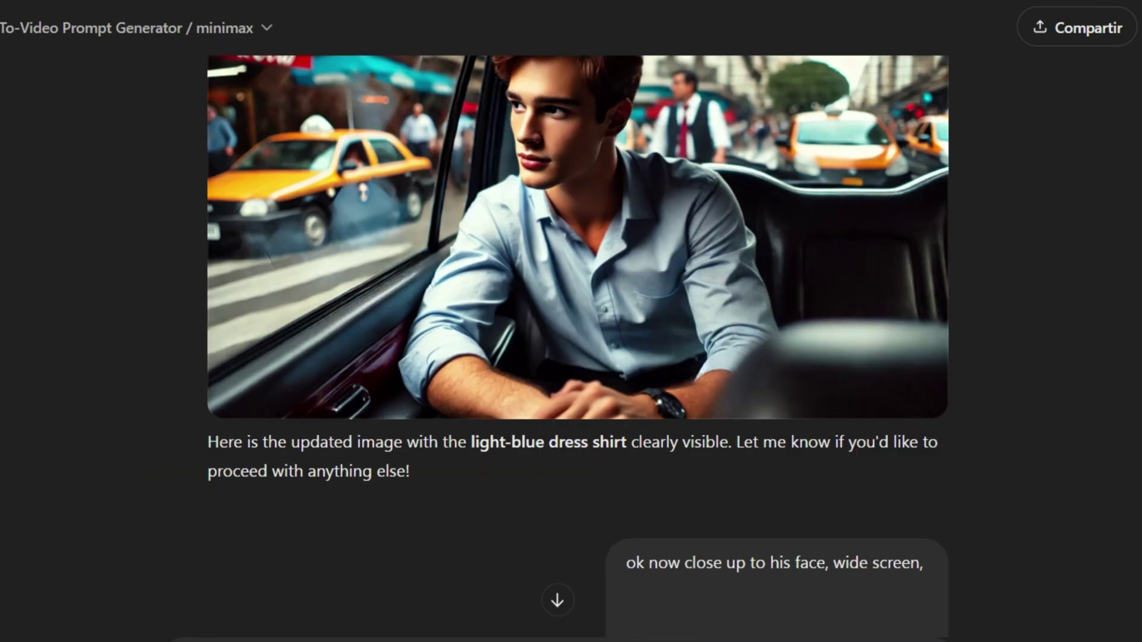
scroll(578, 345, down, 14)
scroll(578, 345, up, 4)
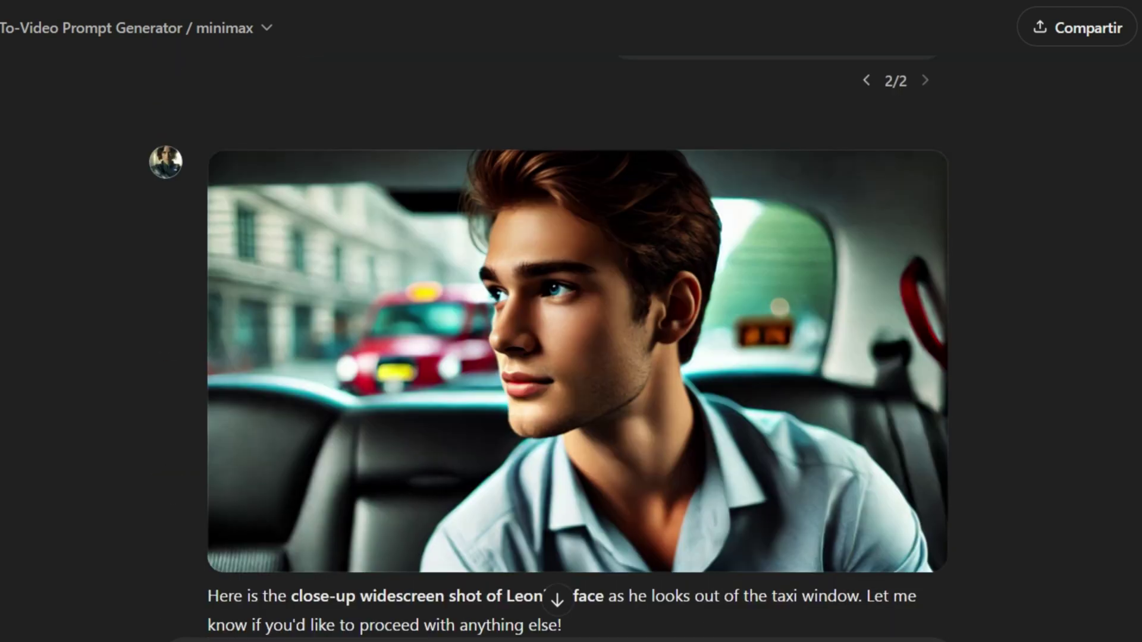
scroll(578, 345, down, 4)
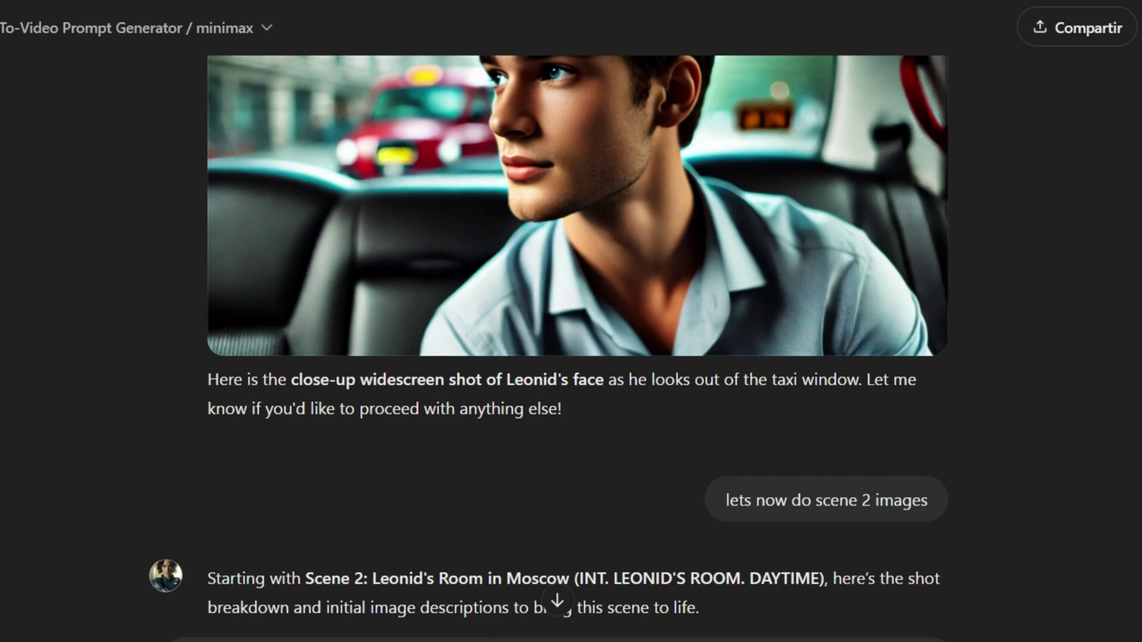
Step: Review the scene 2 shot prompts, the added lighting and camera settings, and the generated images of the boy in his room
scroll(578, 345, down, 20)
scroll(578, 345, up, 7)
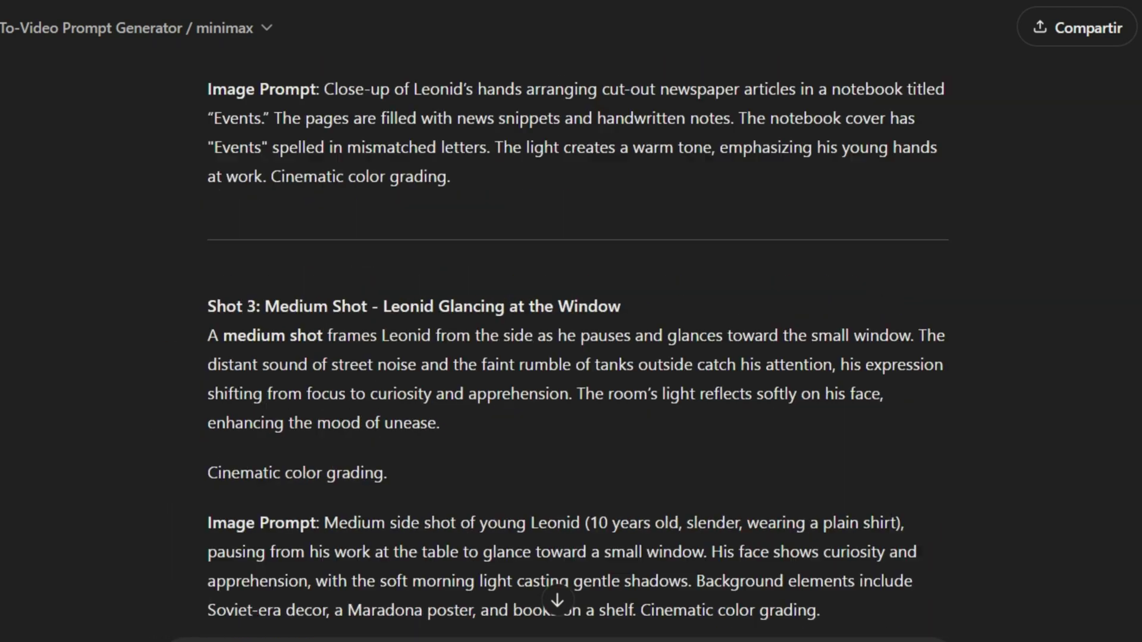
scroll(578, 345, down, 20)
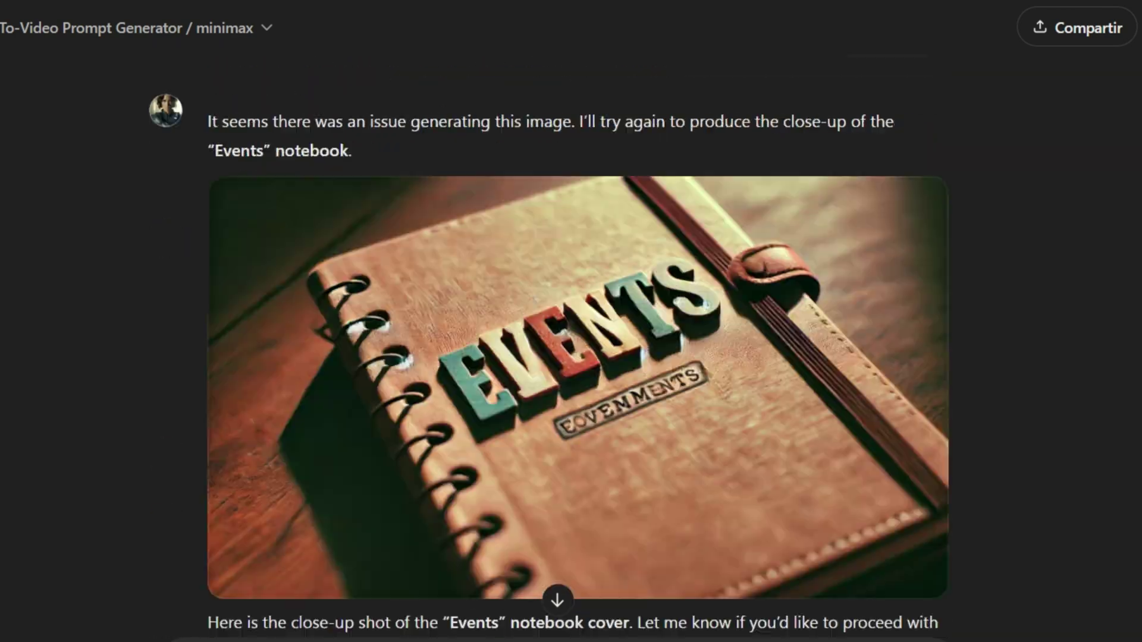
scroll(536, 312, down, 18)
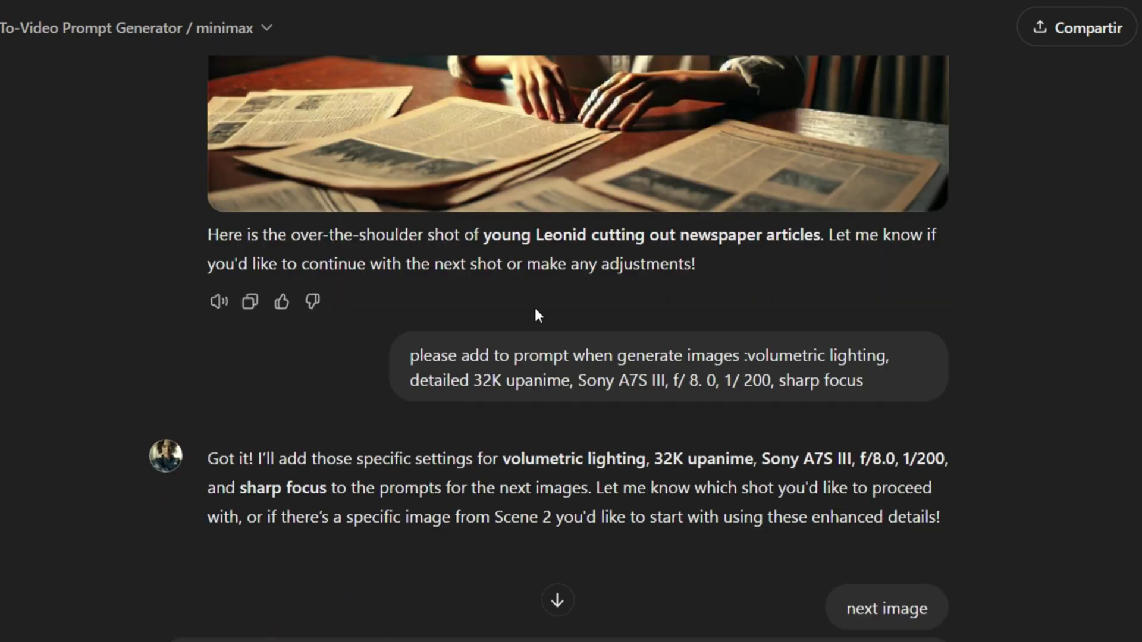
scroll(536, 312, down, 8)
scroll(482, 272, down, 14)
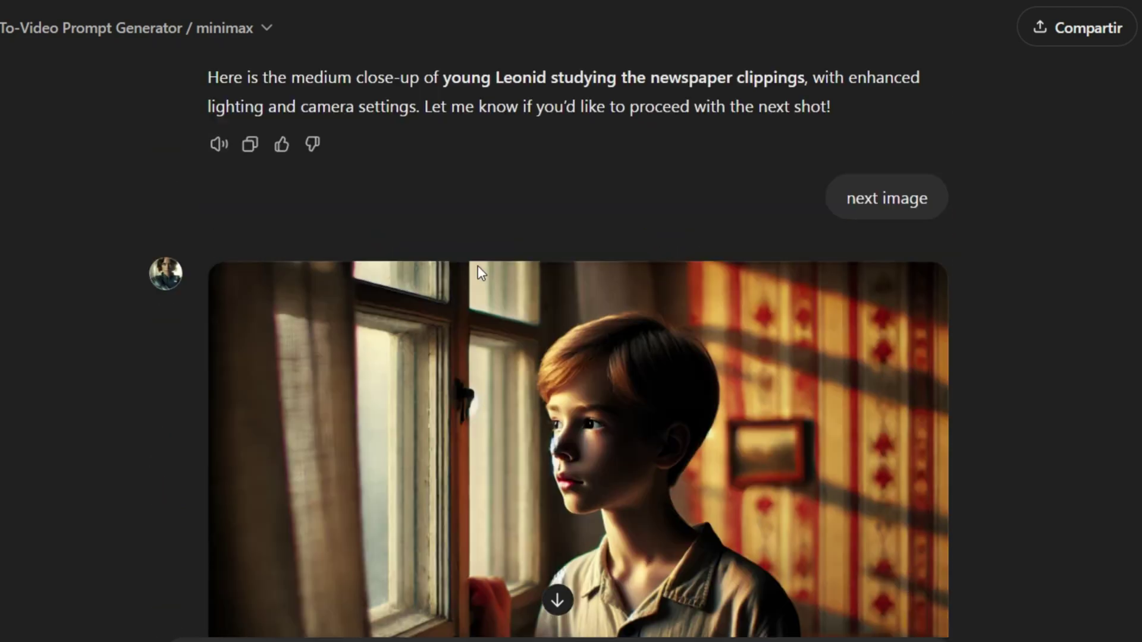
scroll(550, 260, down, 20)
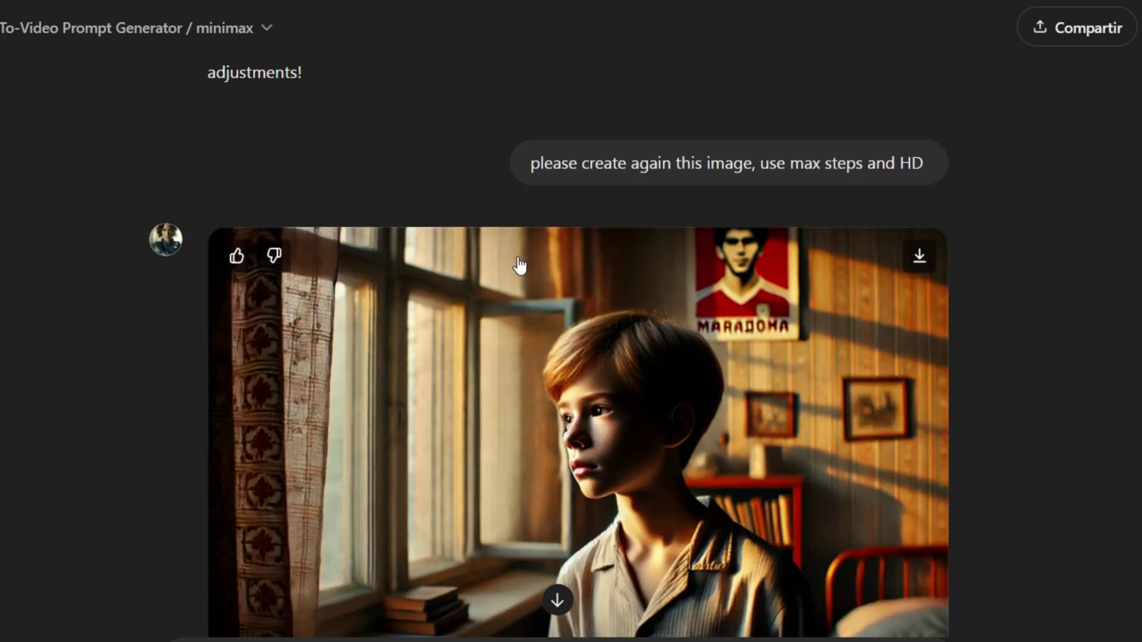
scroll(504, 247, down, 20)
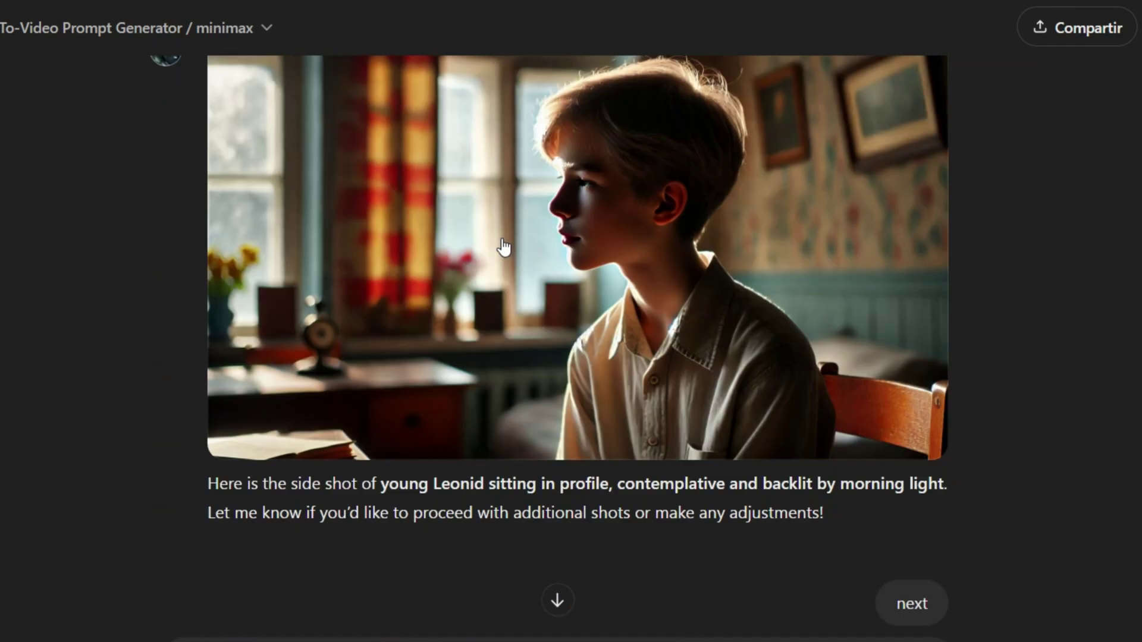
Step: Review the scene 3 family dinner shot prompts, their generated images and the request to add all dialogues
scroll(571, 321, down, 20)
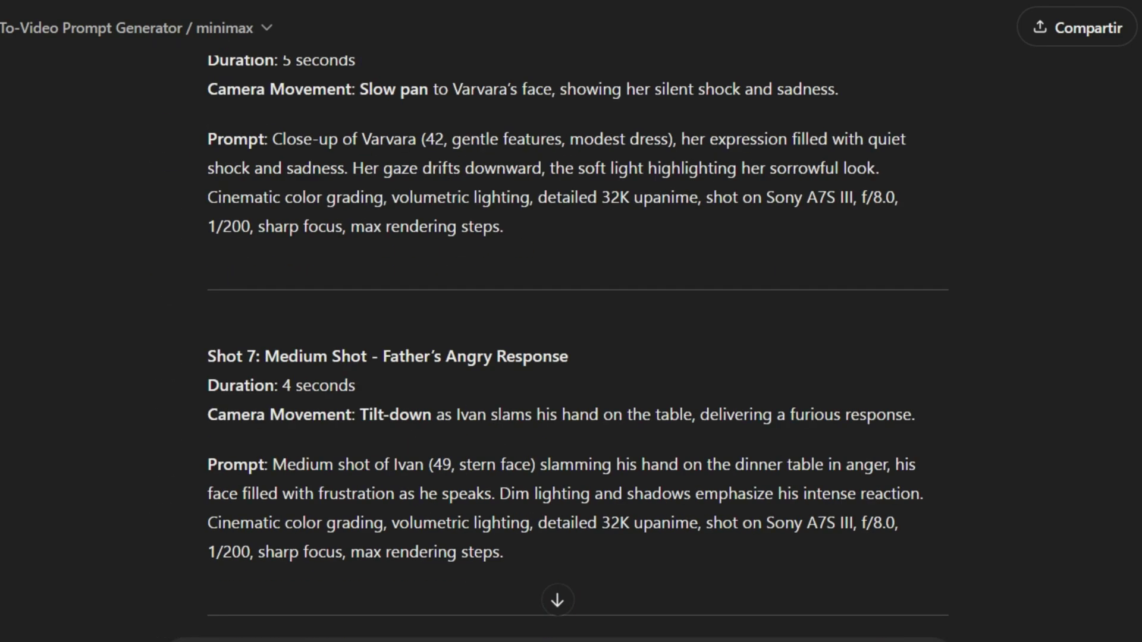
scroll(571, 322, down, 20)
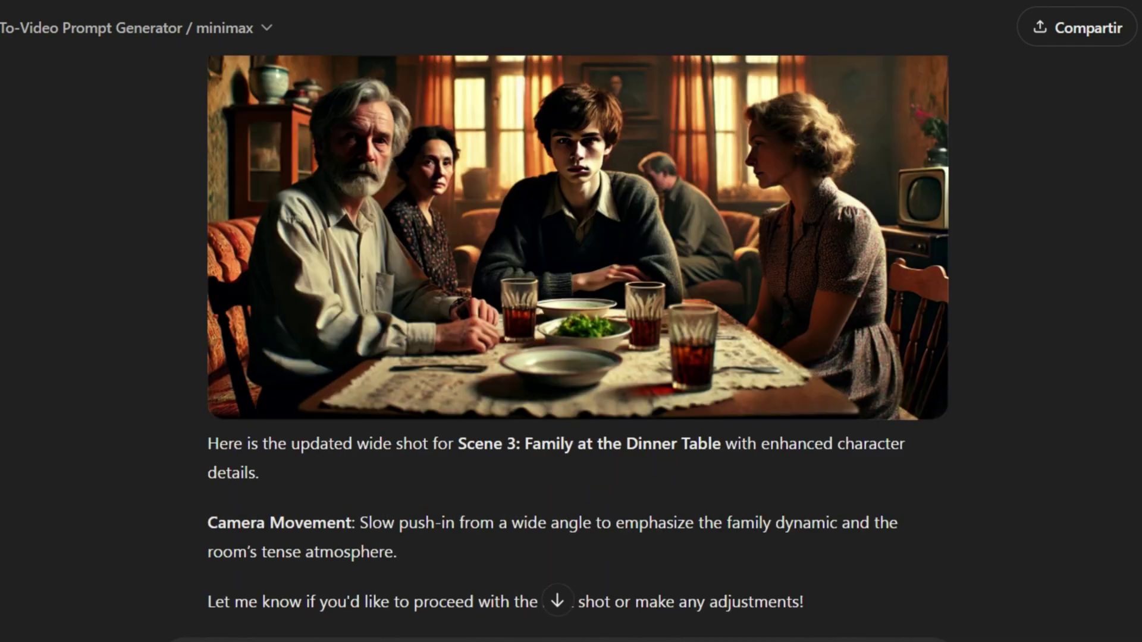
scroll(571, 321, down, 12)
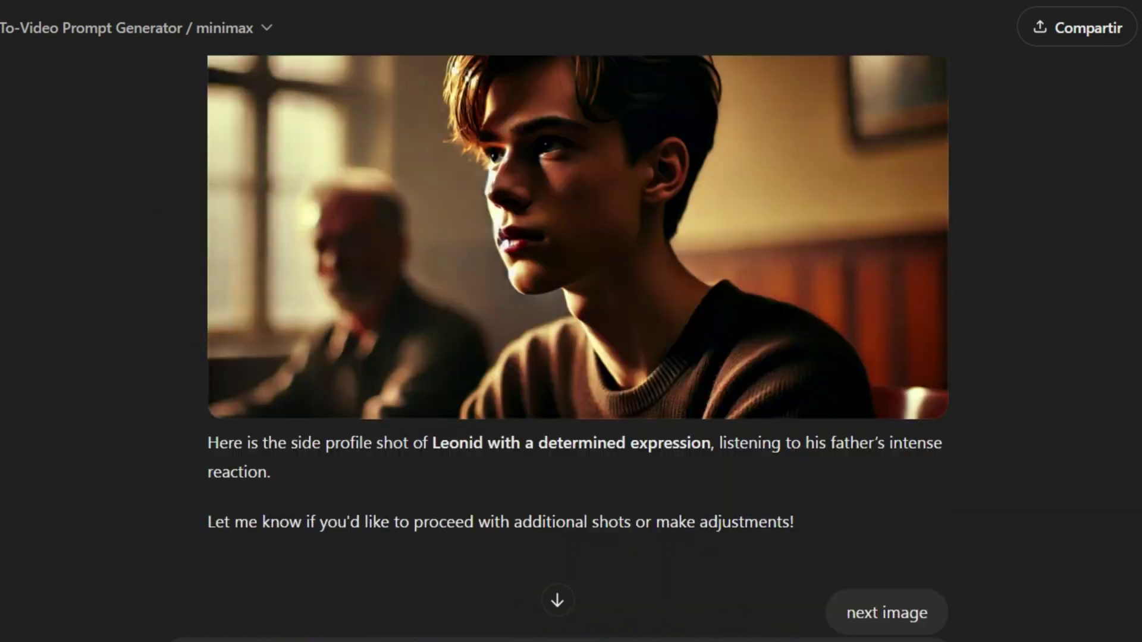
scroll(571, 321, up, 3)
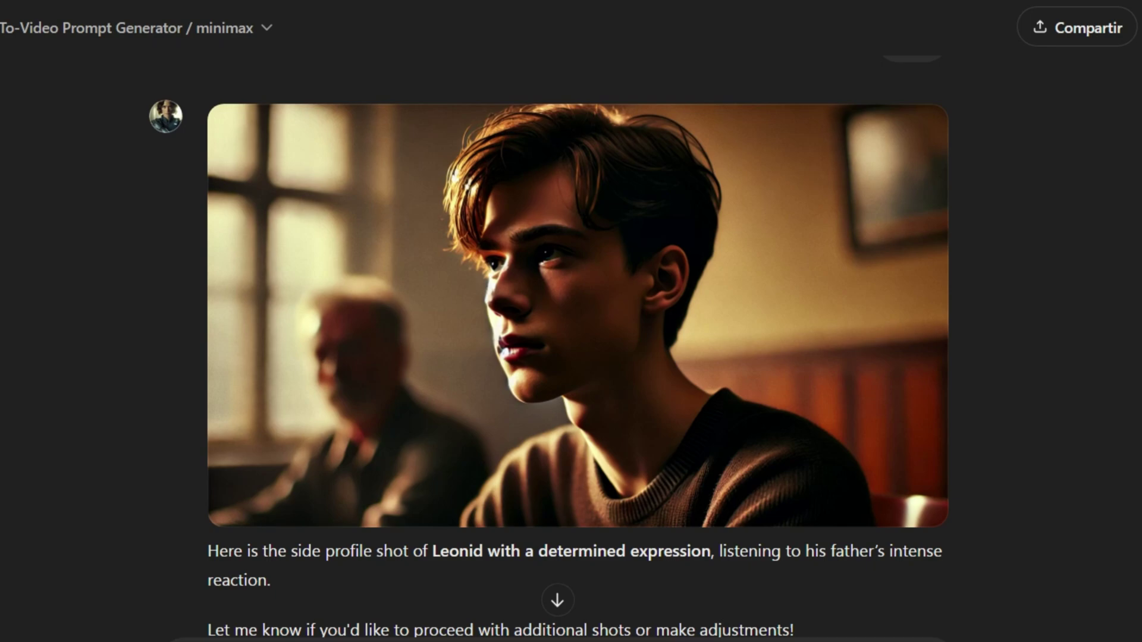
scroll(571, 321, down, 20)
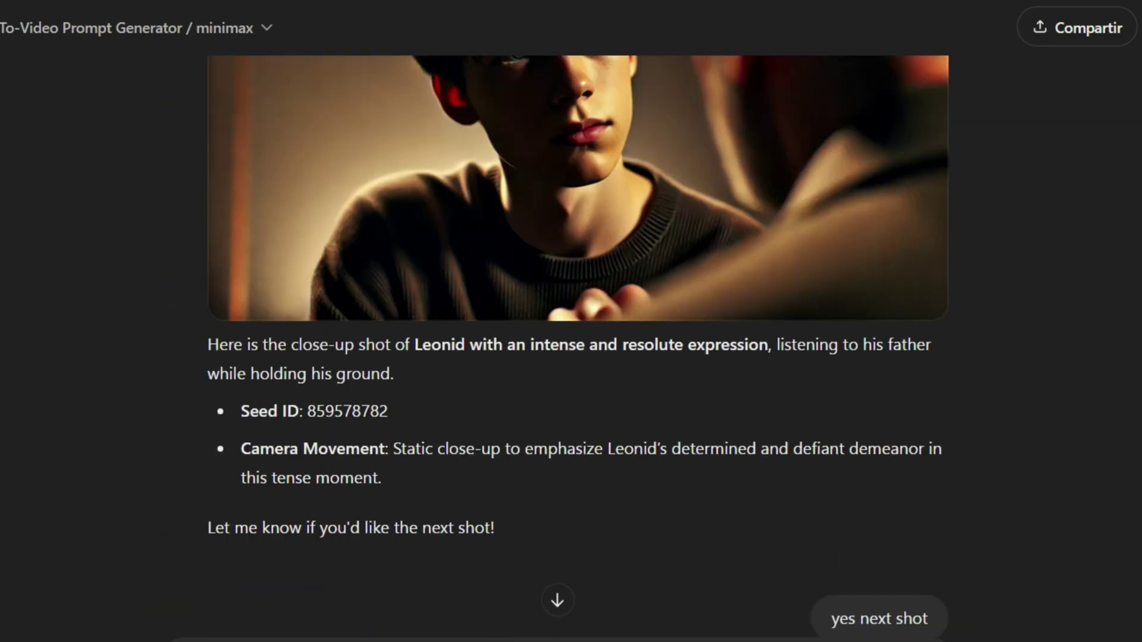
scroll(571, 321, up, 3)
scroll(571, 321, down, 20)
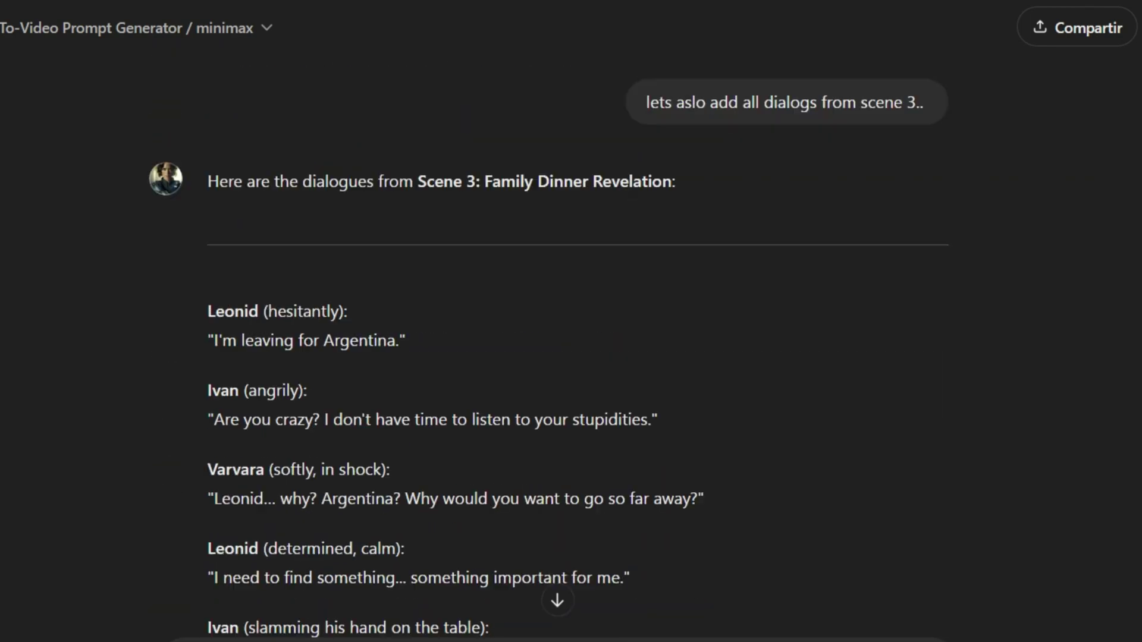
Step: Skim the Scene 1 alley escape breakdown with dialogue and the start of its expanded version
scroll(571, 321, up, 10)
scroll(571, 321, down, 2)
scroll(571, 322, up, 10)
scroll(571, 321, down, 2)
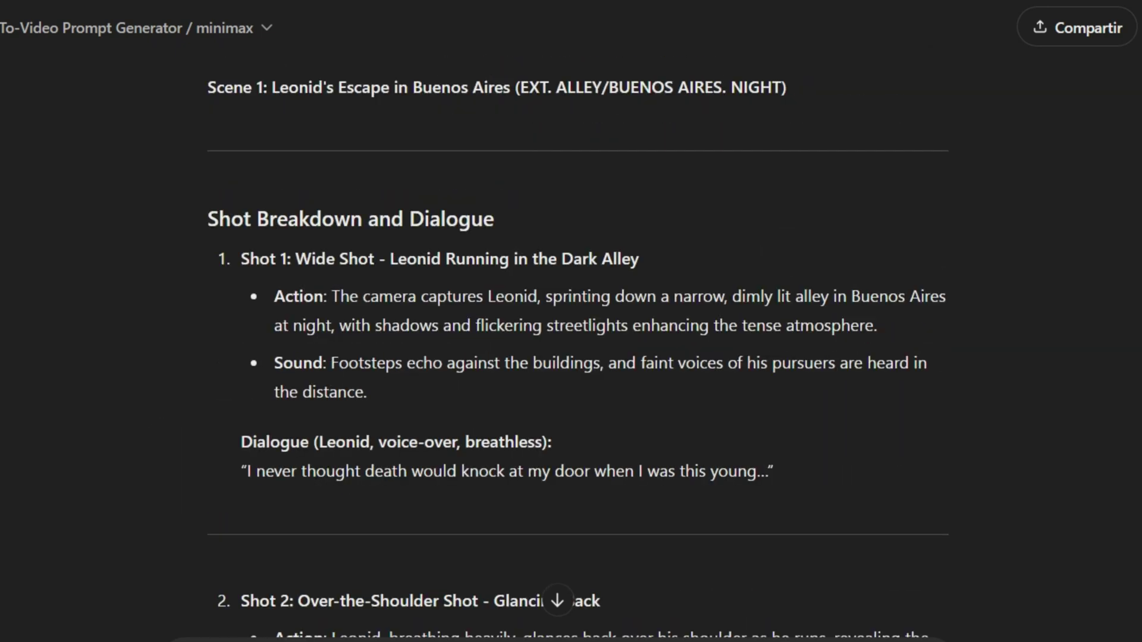
scroll(571, 321, down, 20)
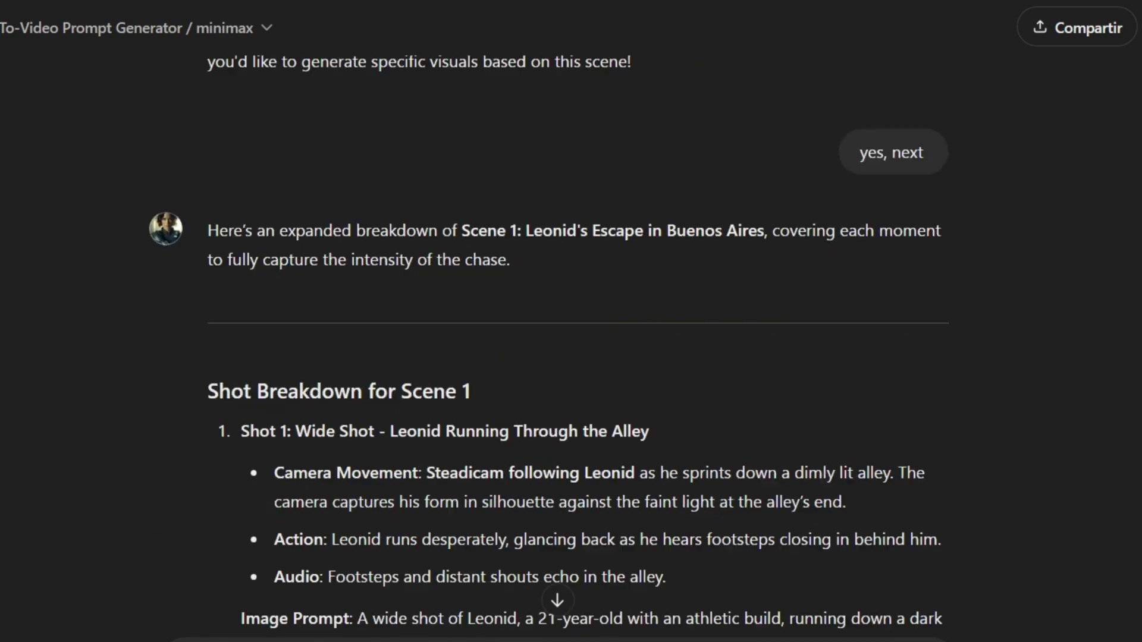
Step: Examine the request to read The Kleroterion parte 1.txt, the uploaded script files and the reply with the Scene 1 details
scroll(634, 289, up, 15)
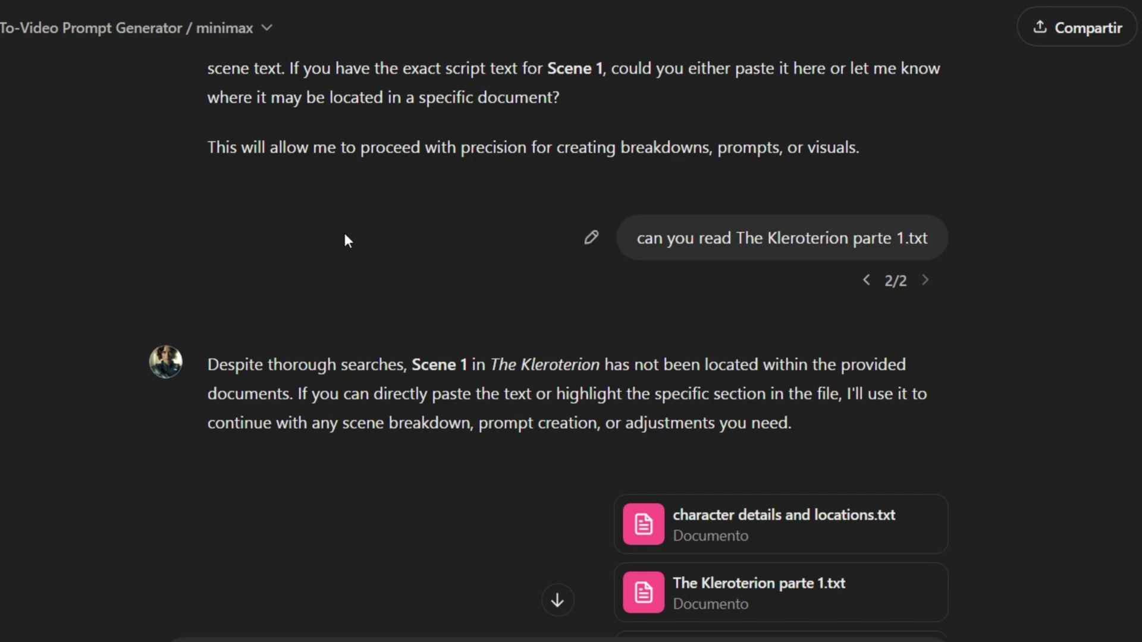
scroll(534, 276, down, 3)
scroll(536, 282, down, 3)
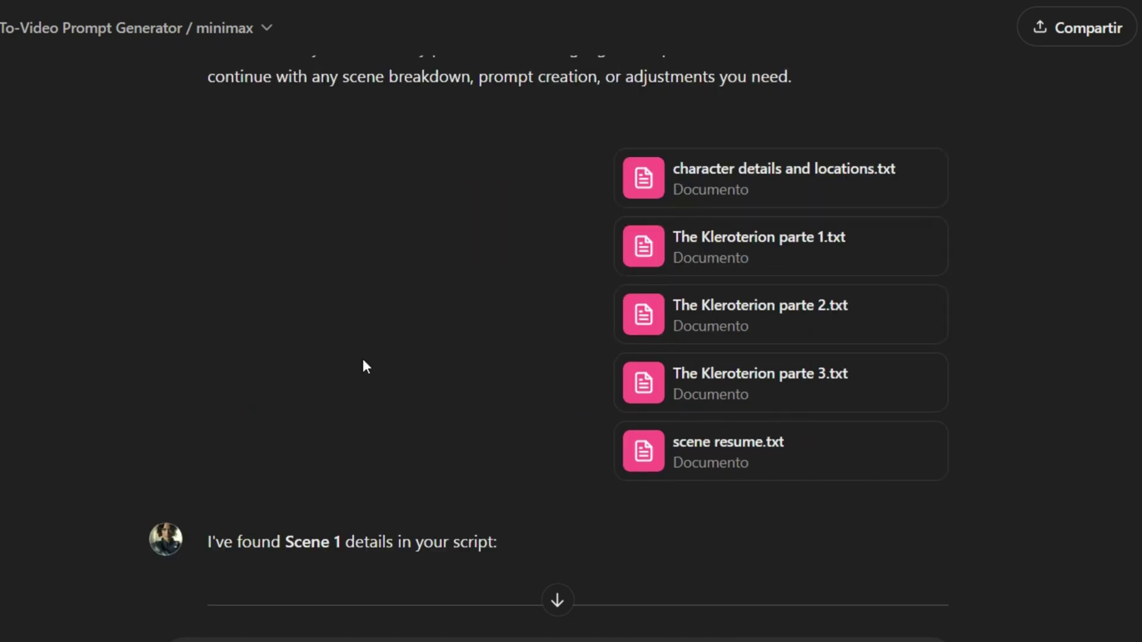
scroll(453, 308, down, 15)
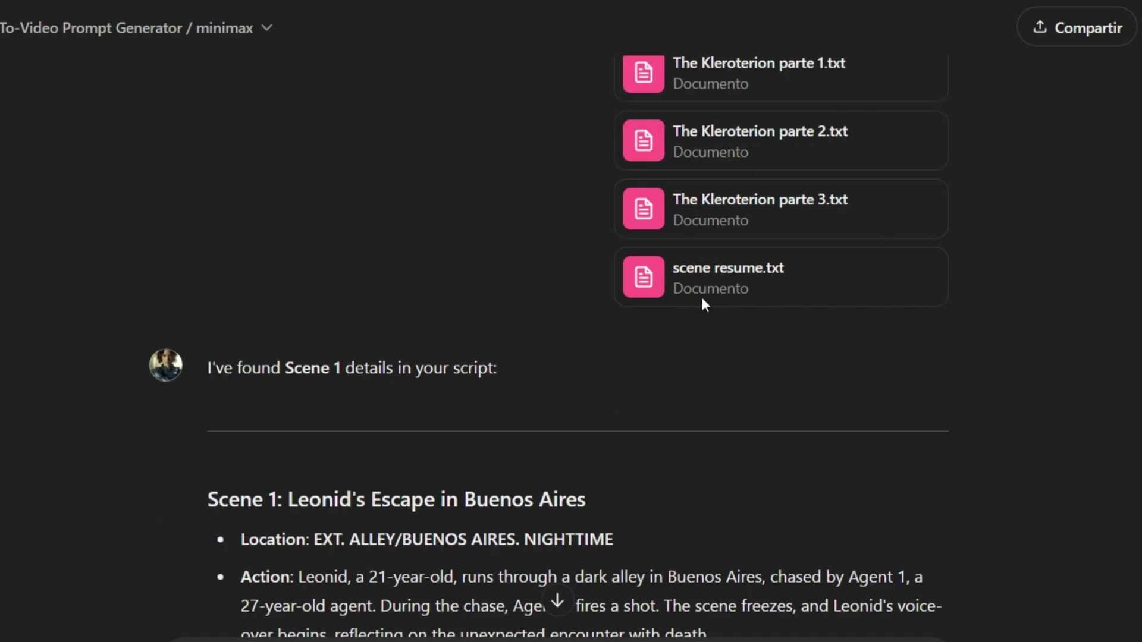
Step: Highlight the audio description of Shot 1 in the expanded Scene 1 breakdown, without its label
scroll(448, 279, down, 20)
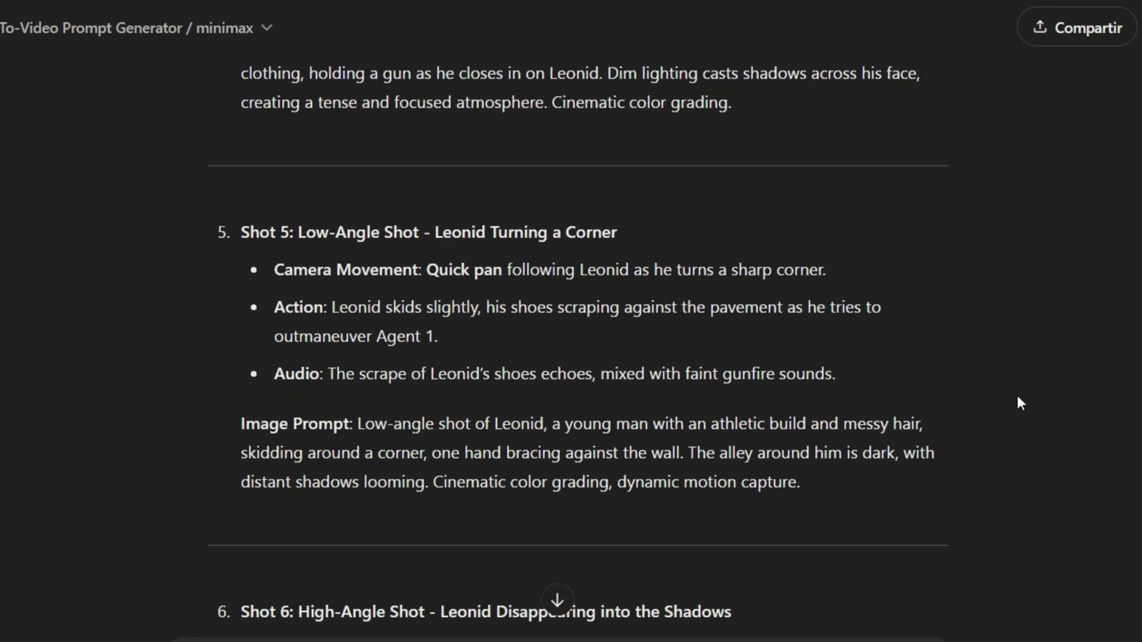
scroll(359, 496, up, 20)
scroll(359, 496, down, 5)
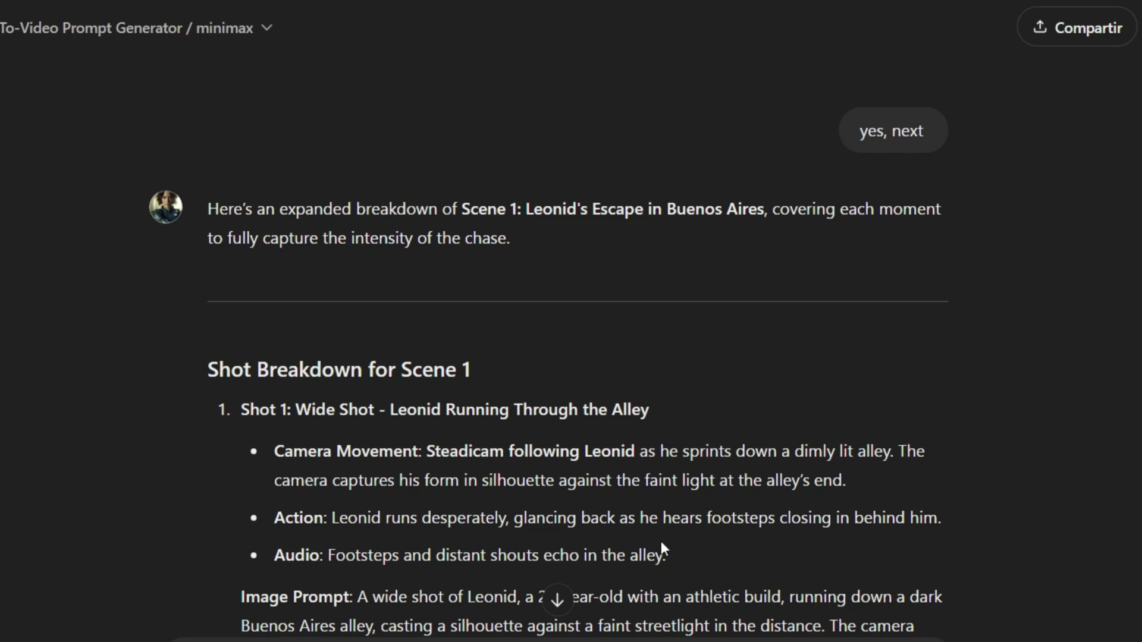
drag(662, 553, 327, 555)
double_click(331, 554)
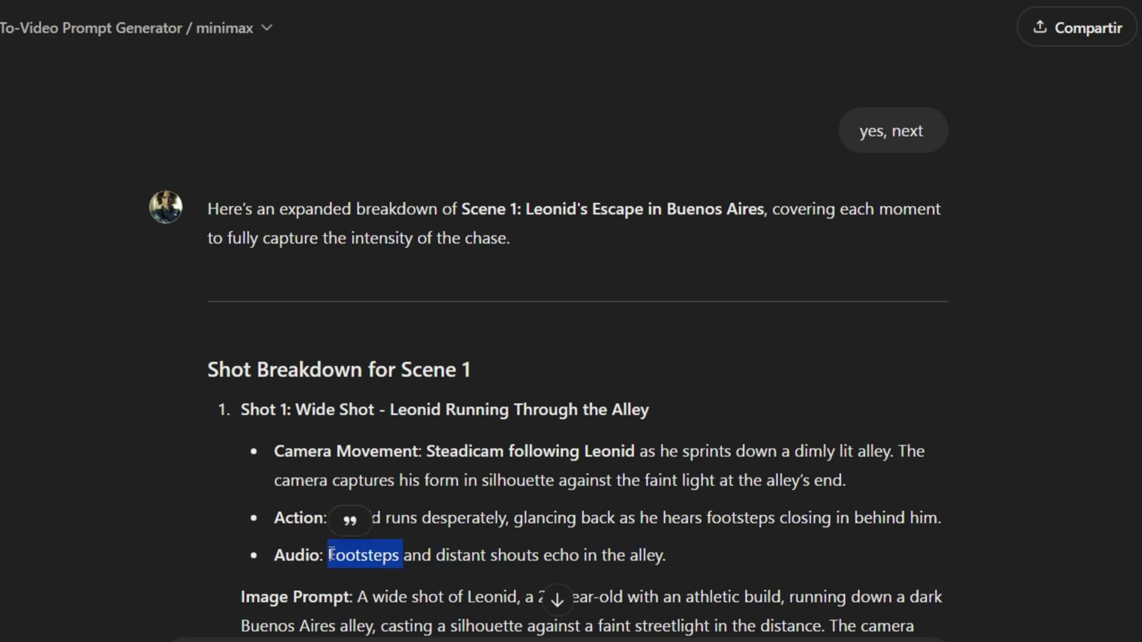
click(307, 556)
triple_click(307, 557)
double_click(369, 557)
drag(661, 556, 331, 556)
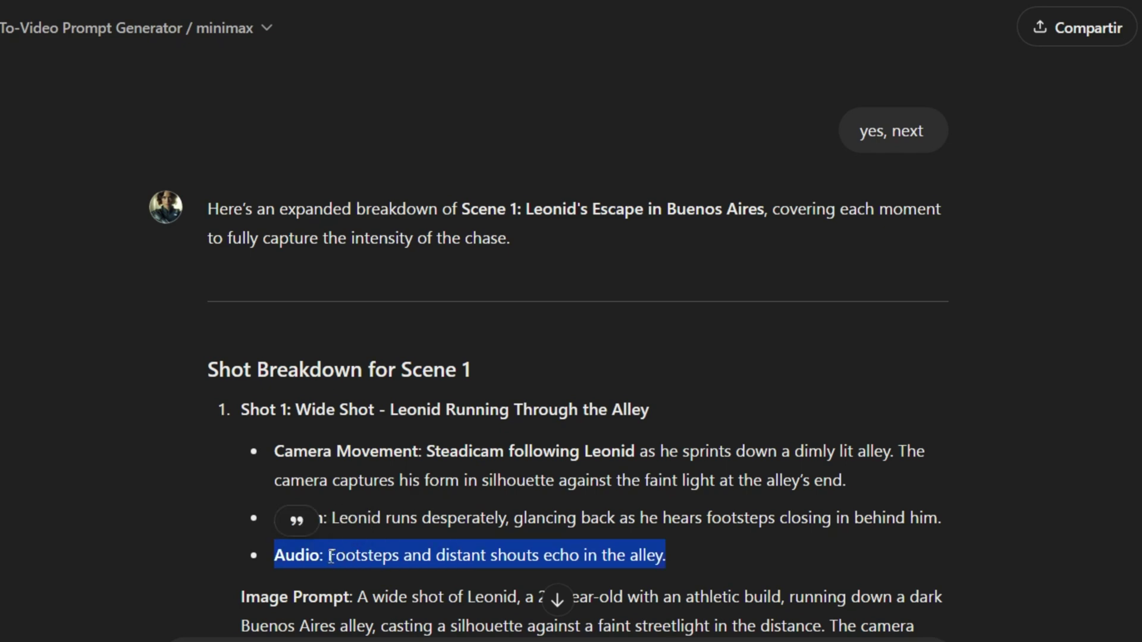
click(331, 558)
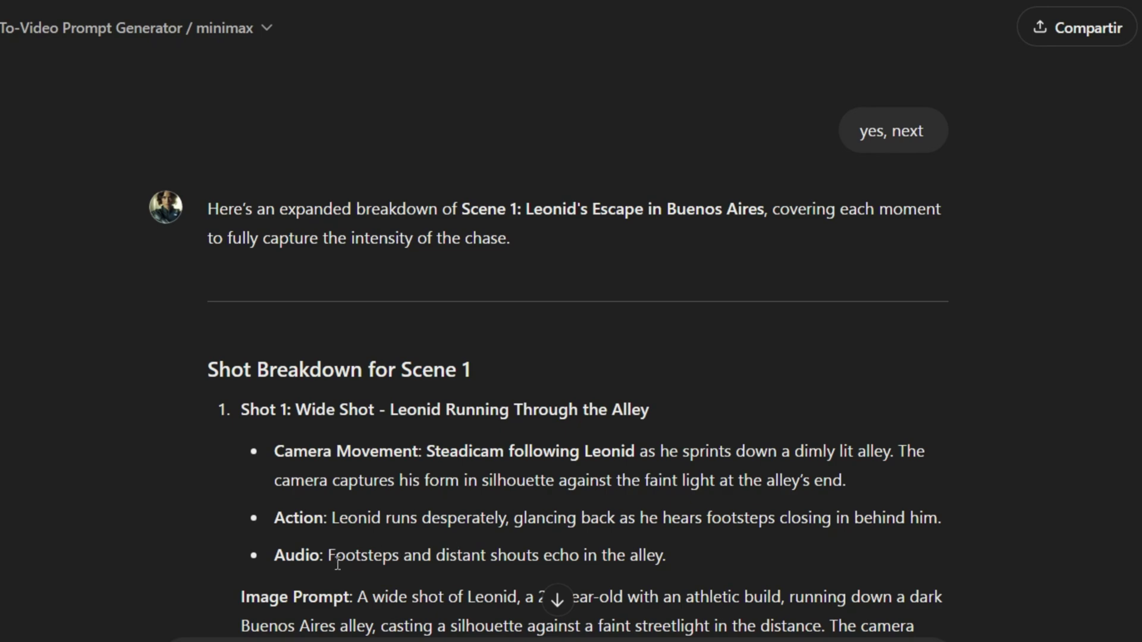
drag(329, 557, 676, 556)
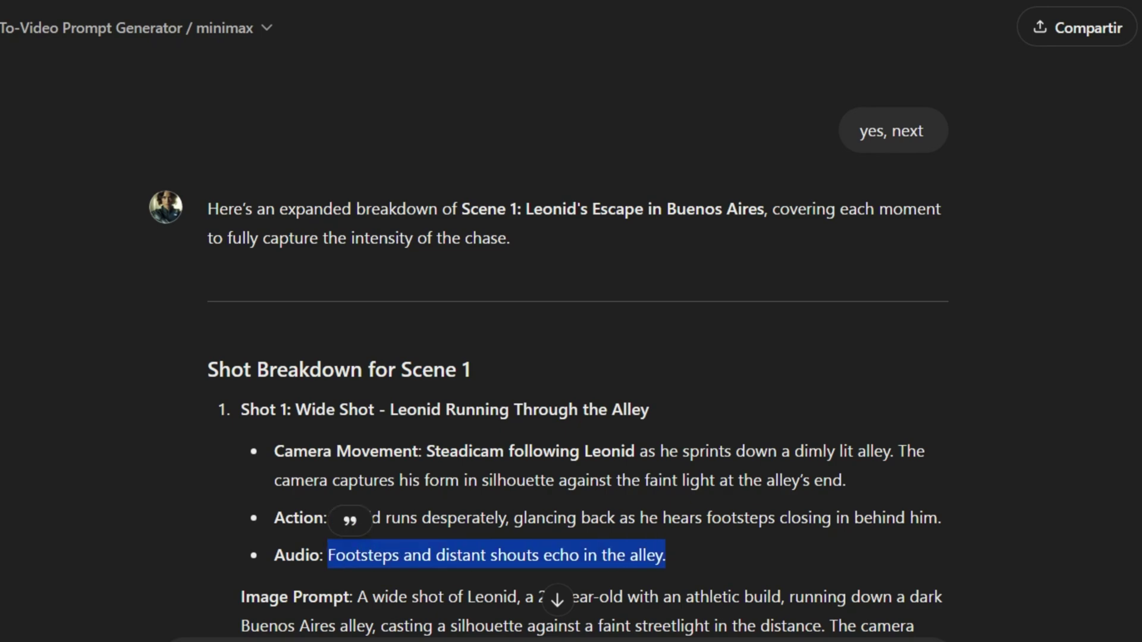
Step: Read through the rest of the Scene 1 shot prompts and view the generated alley chase images up to Agent 1's medium shot
scroll(571, 357, down, 15)
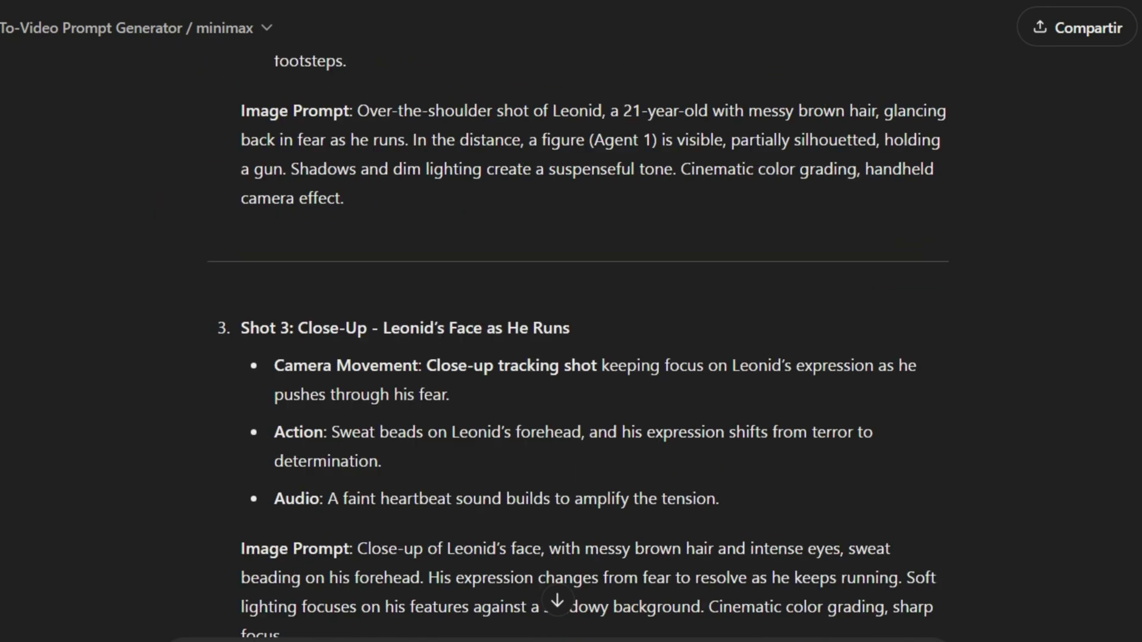
scroll(991, 451, down, 20)
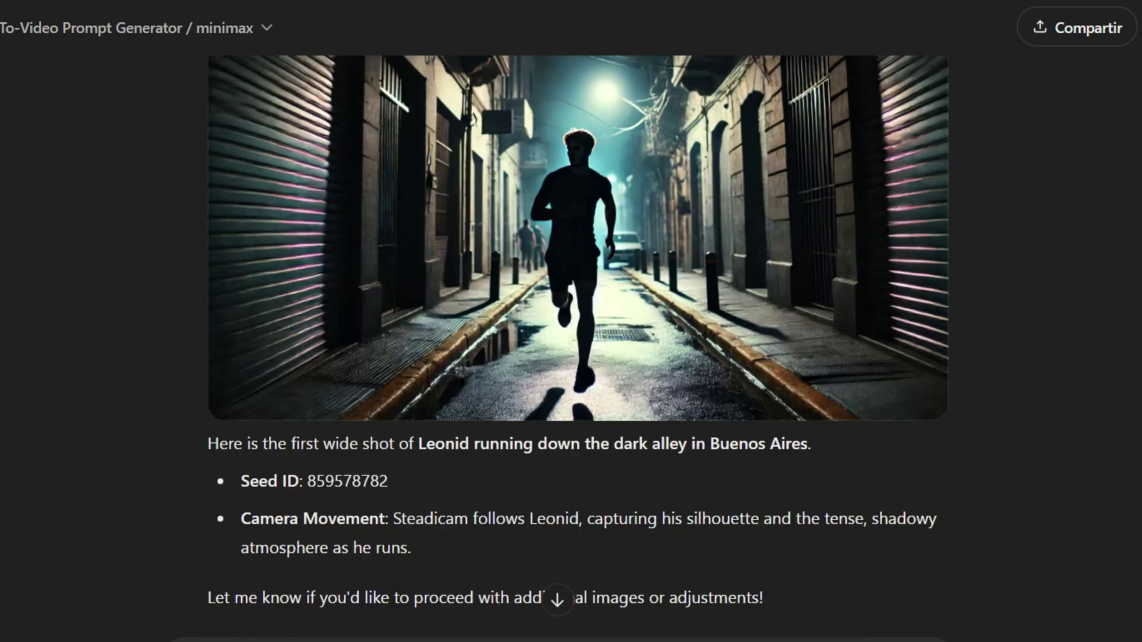
scroll(385, 273, down, 12)
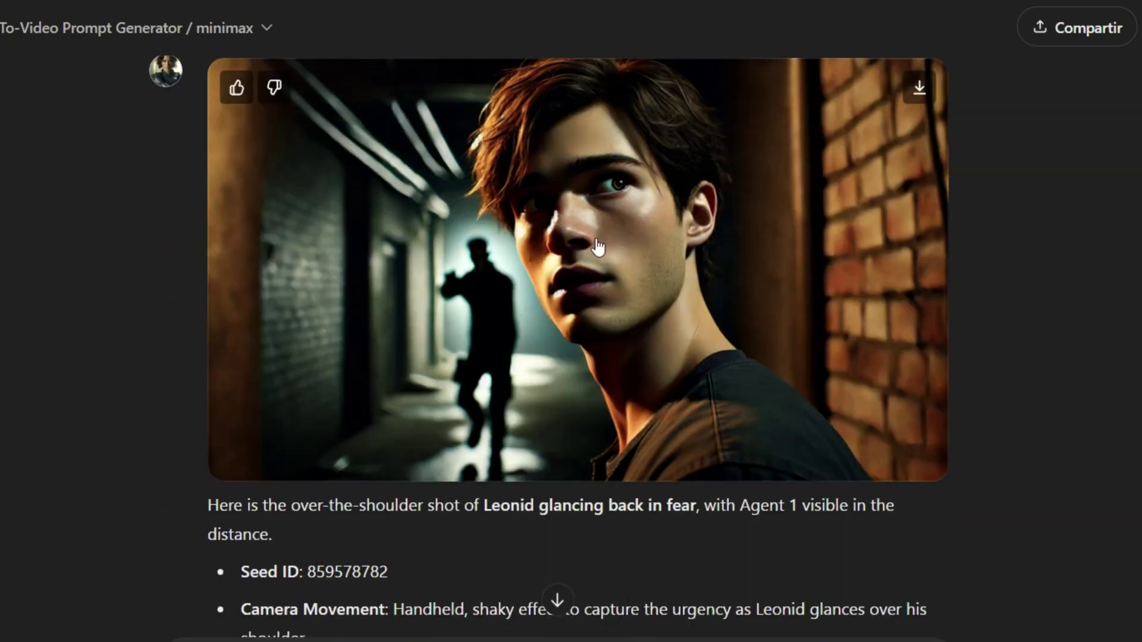
scroll(598, 247, down, 3)
scroll(598, 247, down, 9)
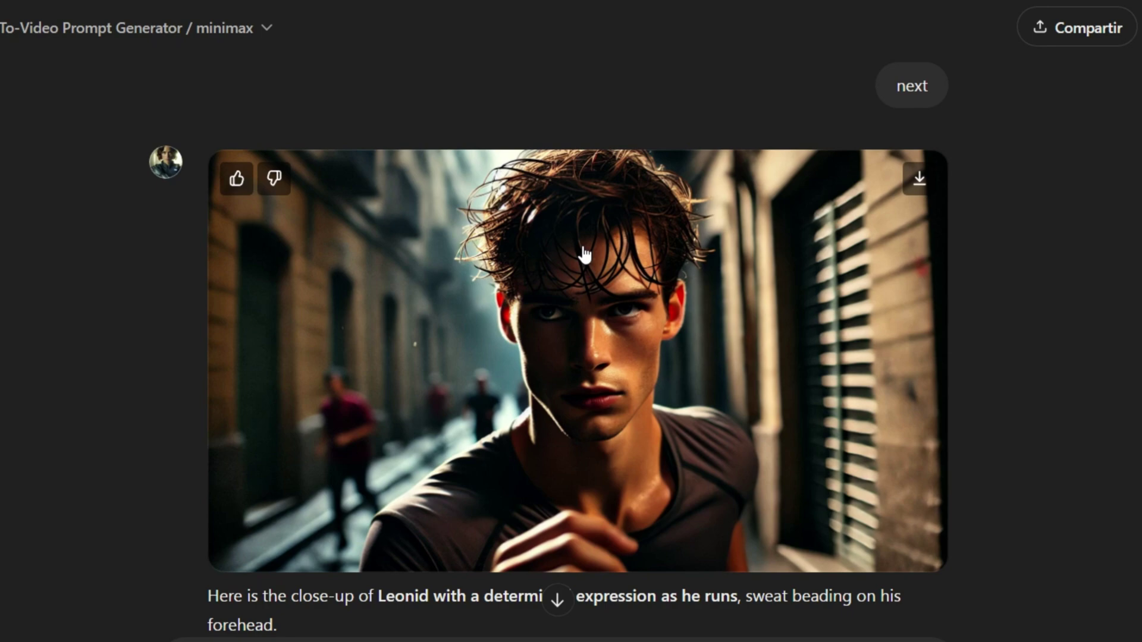
scroll(583, 255, down, 18)
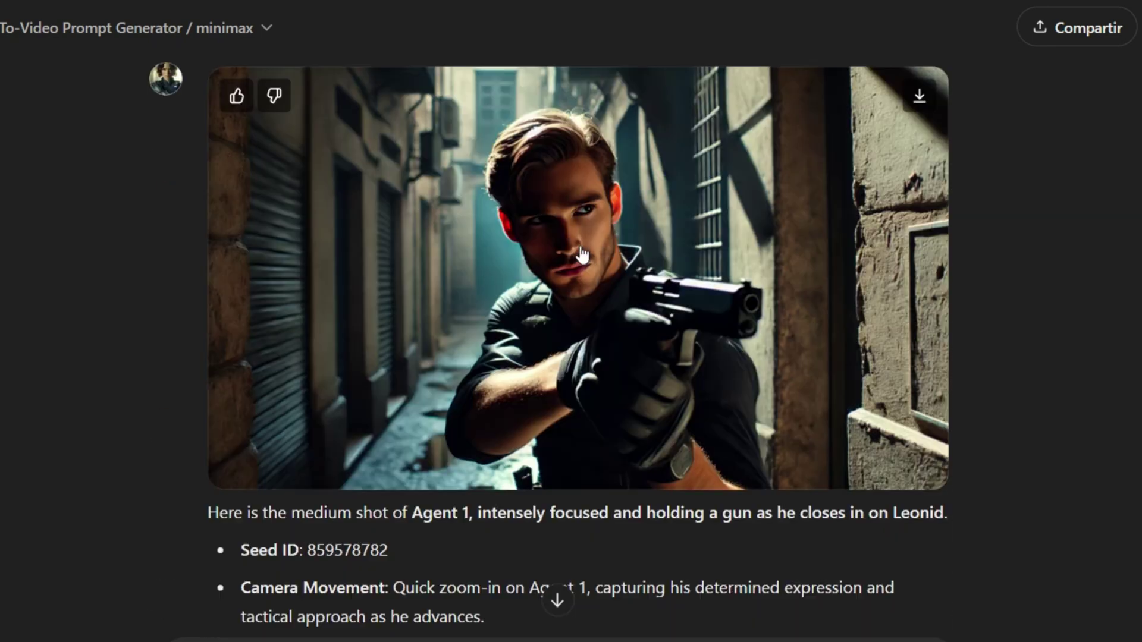
Step: Look through the remaining Scene 1 alley images, the gunfire sequence breakdown and the three extended shots with their generated images
scroll(583, 255, down, 20)
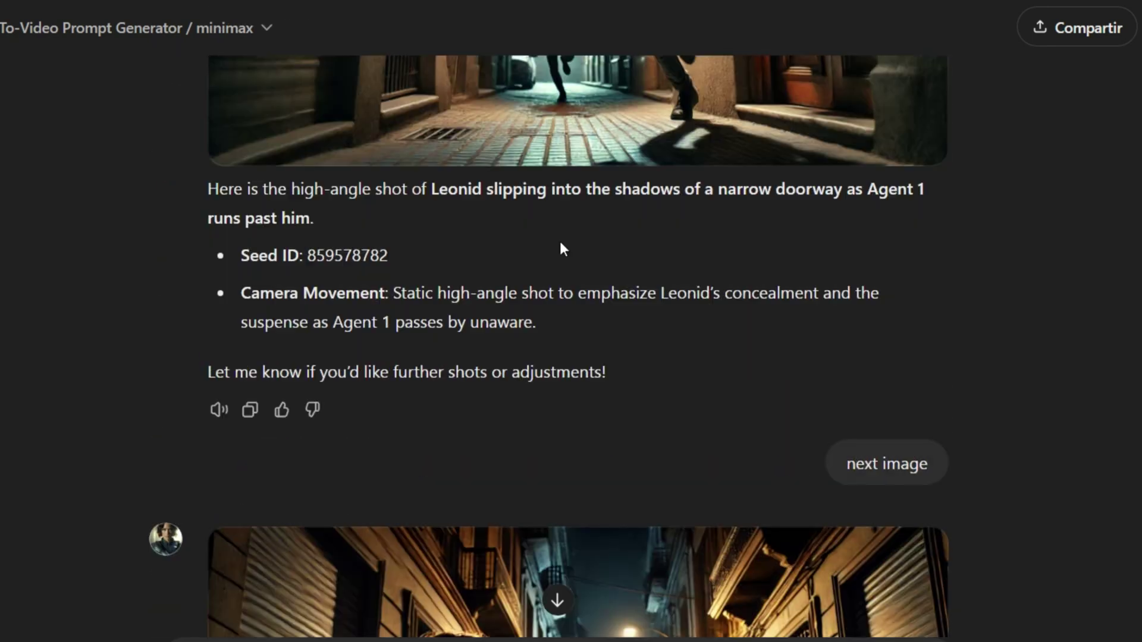
scroll(558, 241, down, 20)
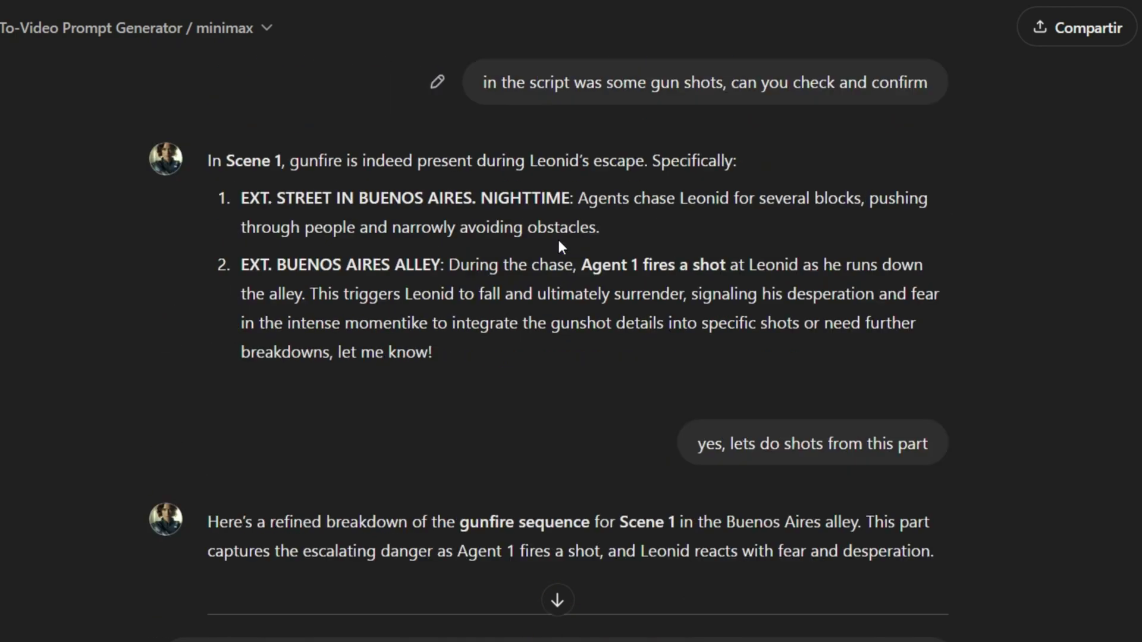
scroll(434, 212, down, 20)
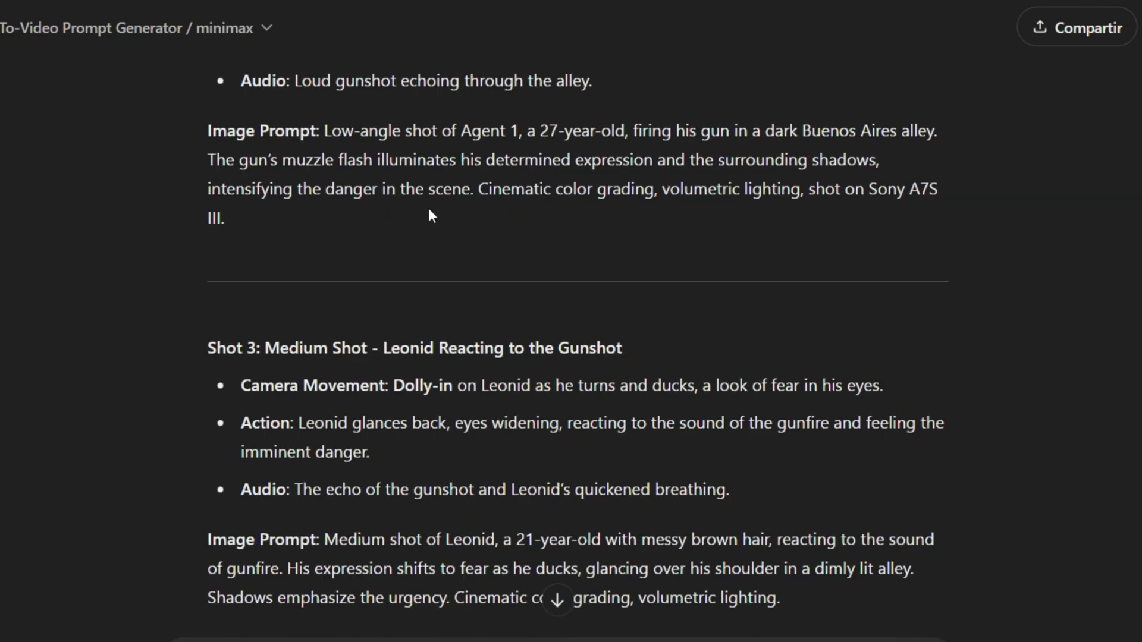
scroll(430, 212, down, 20)
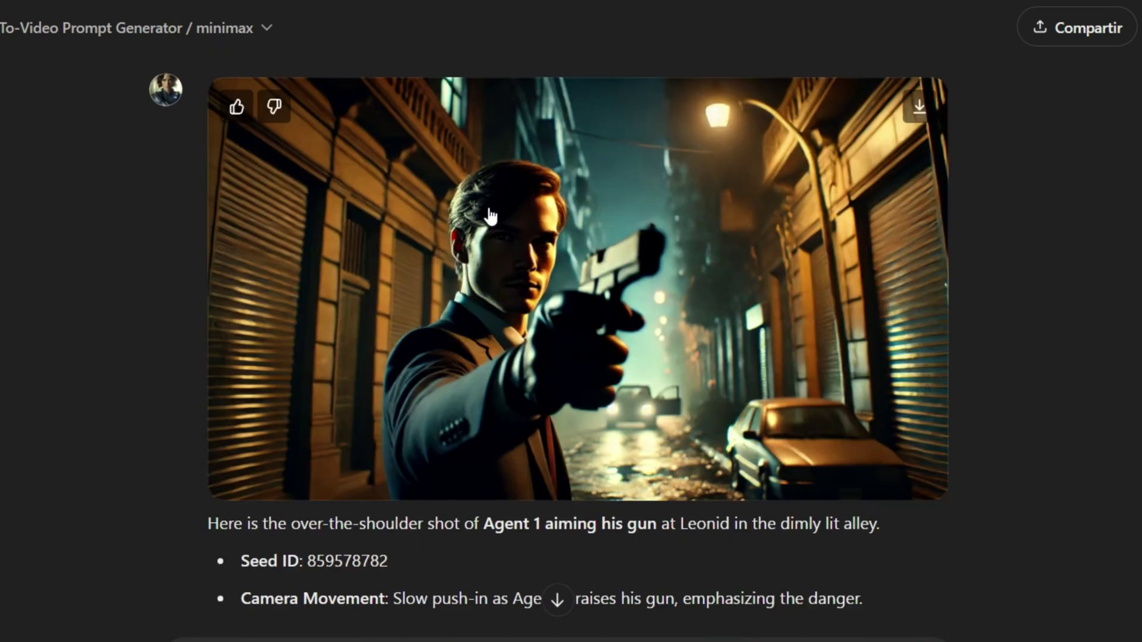
scroll(485, 228, down, 15)
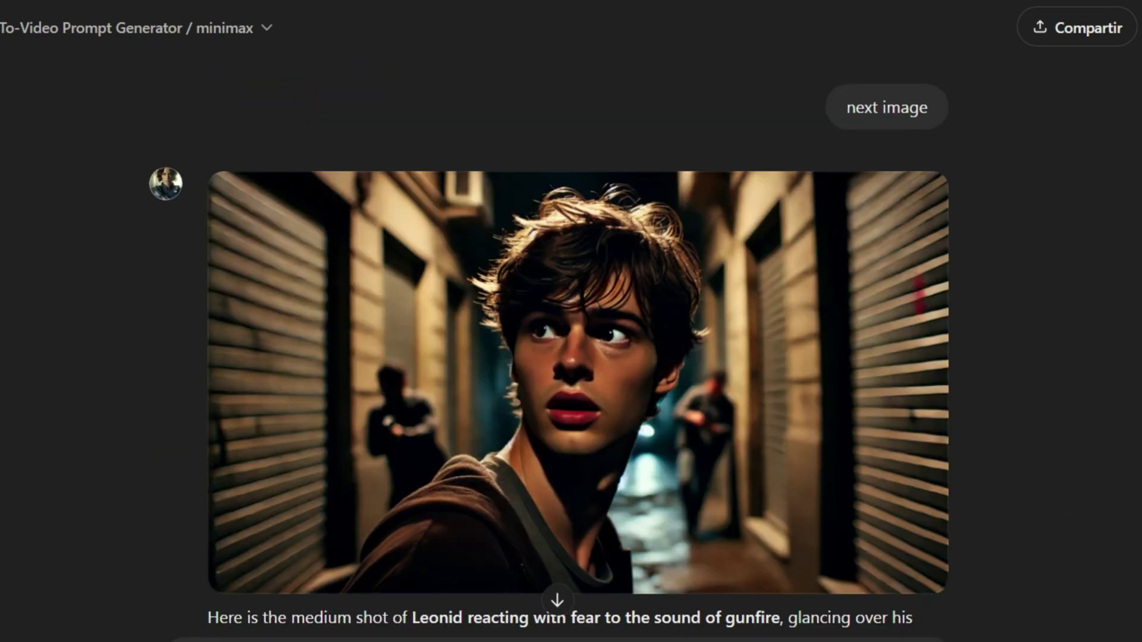
scroll(579, 342, down, 15)
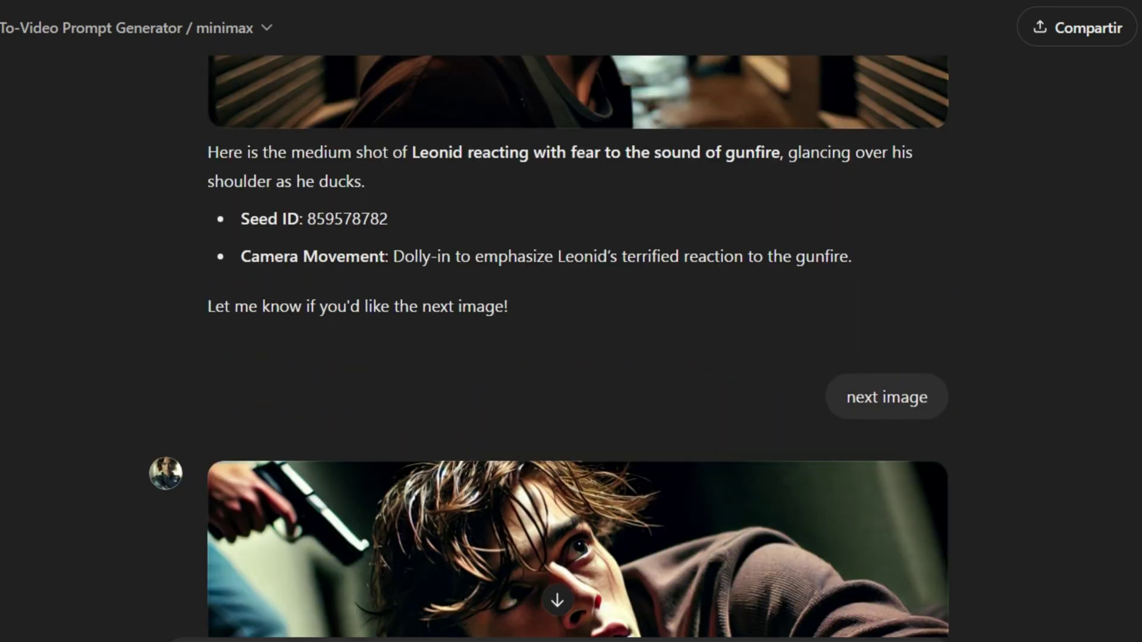
scroll(444, 321, down, 15)
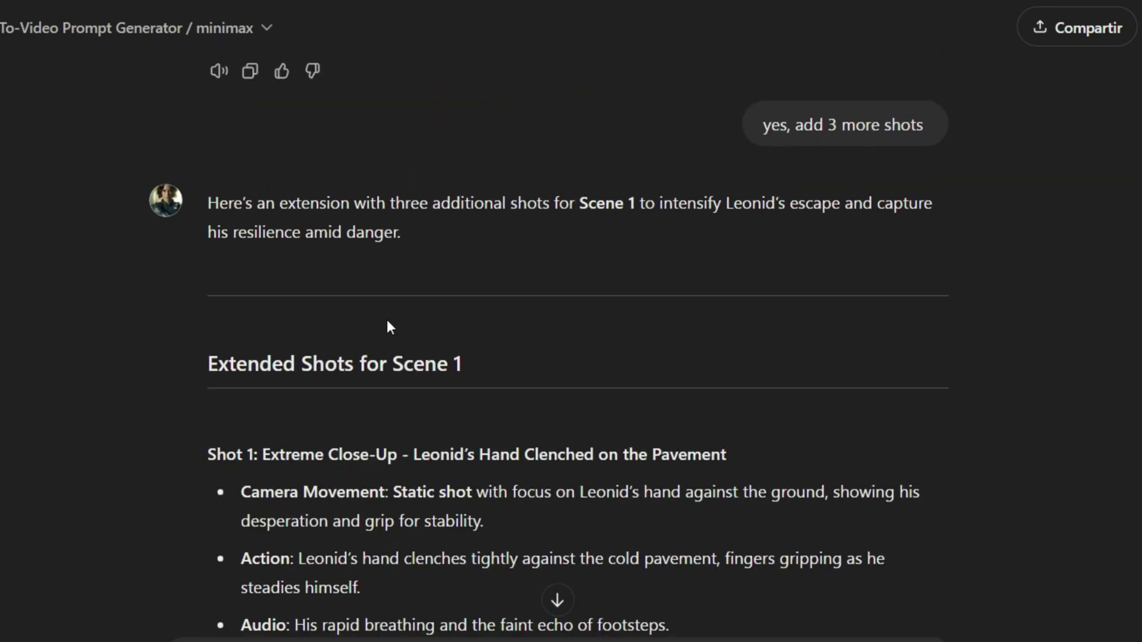
scroll(387, 319, down, 20)
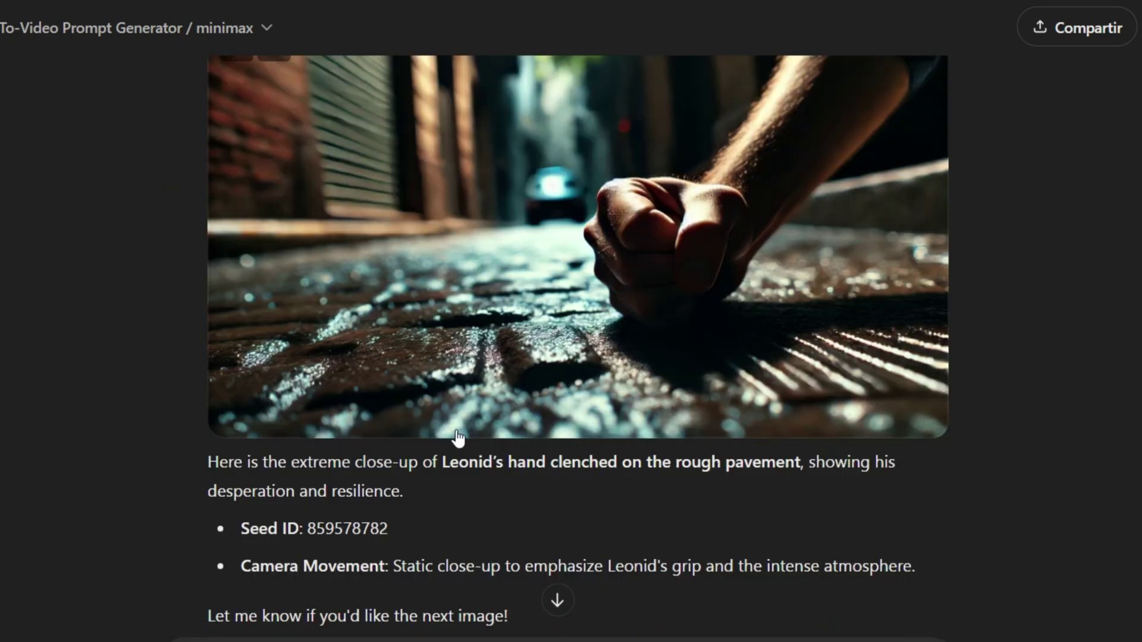
scroll(454, 437, down, 10)
scroll(464, 443, down, 3)
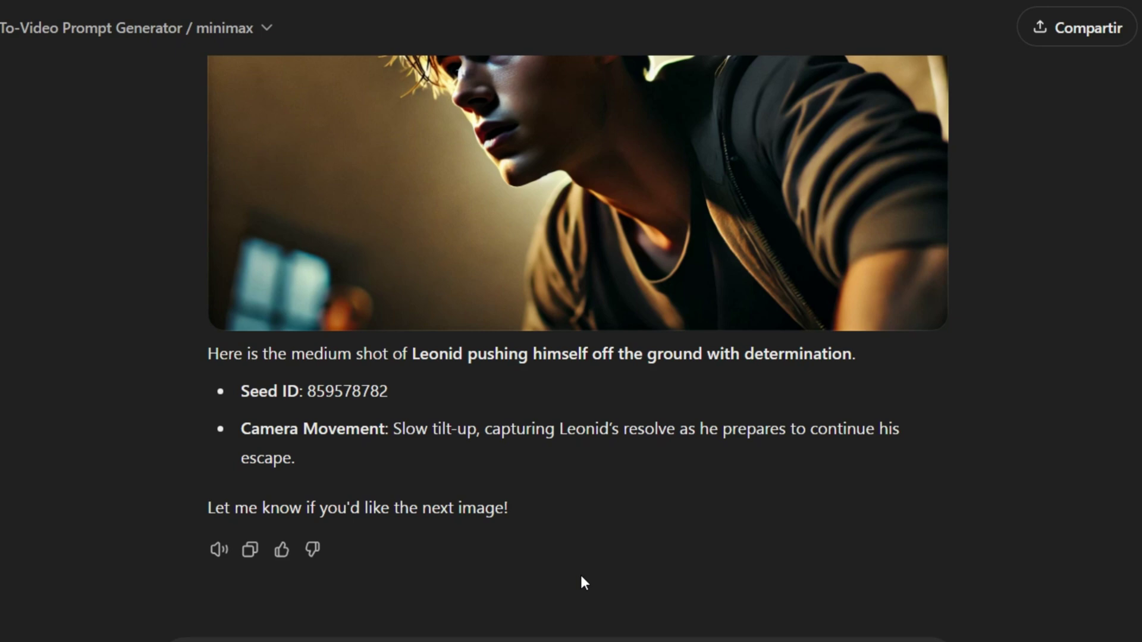
Step: Request the next image of the extended Scene 1 shots and view the generated long shot of Leonid running
key(Return)
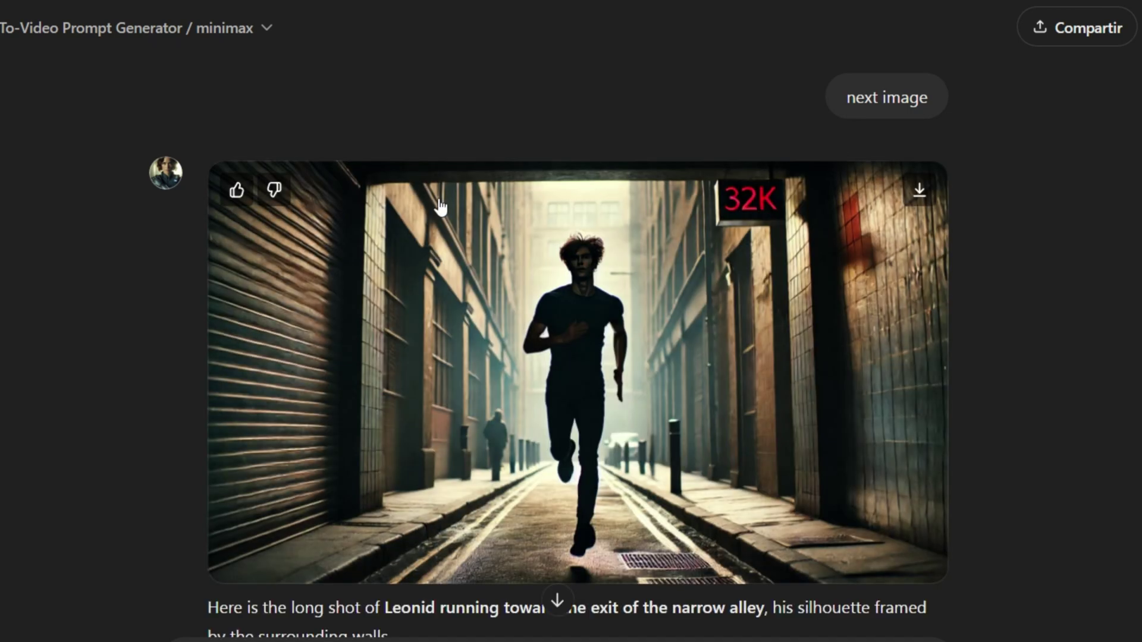
scroll(523, 205, down, 3)
scroll(607, 201, up, 6)
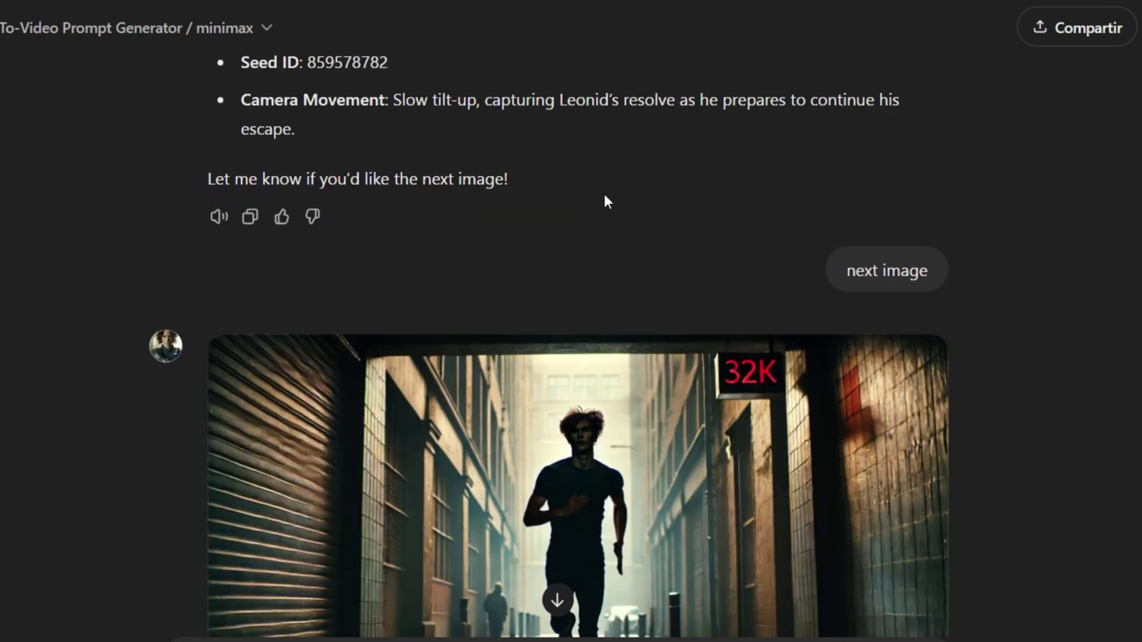
scroll(420, 178, down, 7)
scroll(571, 244, up, 5)
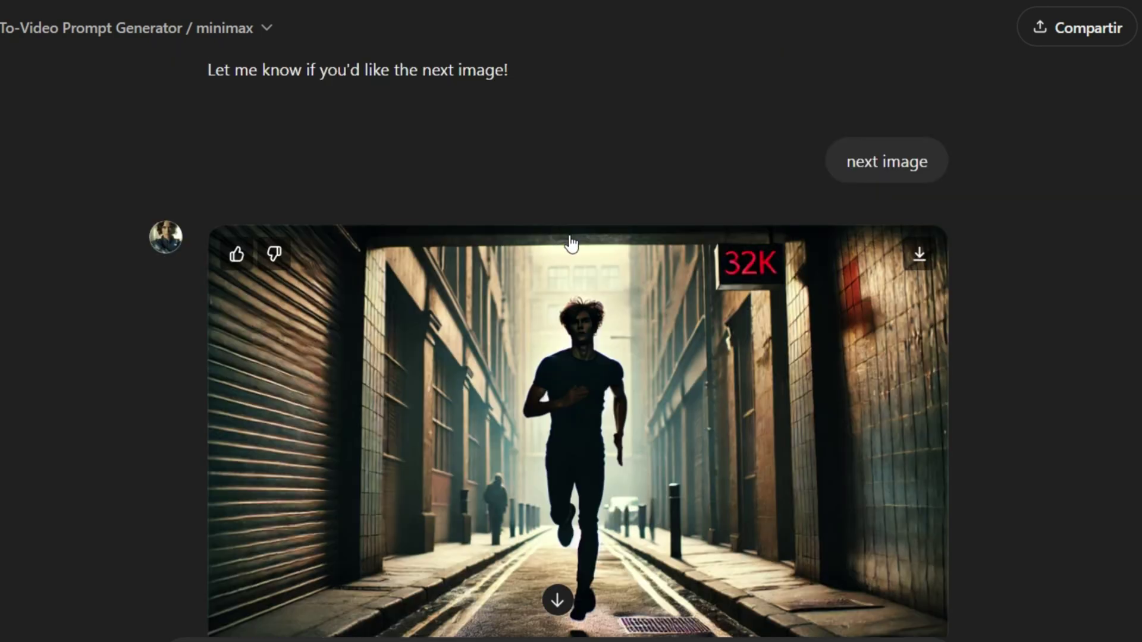
scroll(538, 390, down, 3)
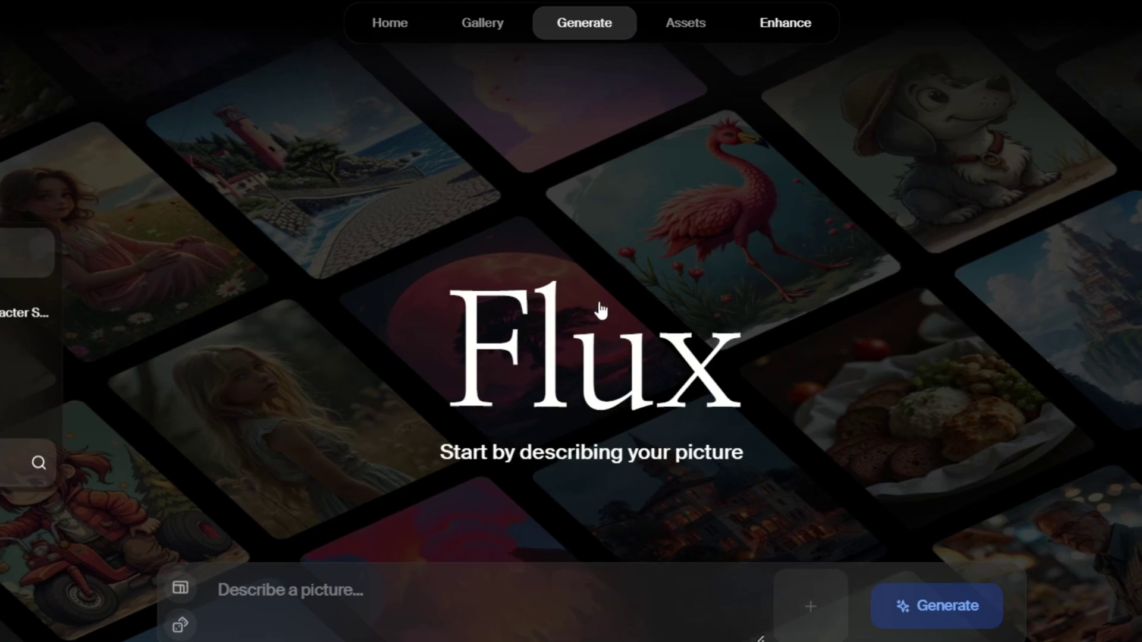
Step: Switch to KREA's Enhance tool and upload the DALL·E 2024-10-26 00.51.39 close-up of Leonid
click(766, 29)
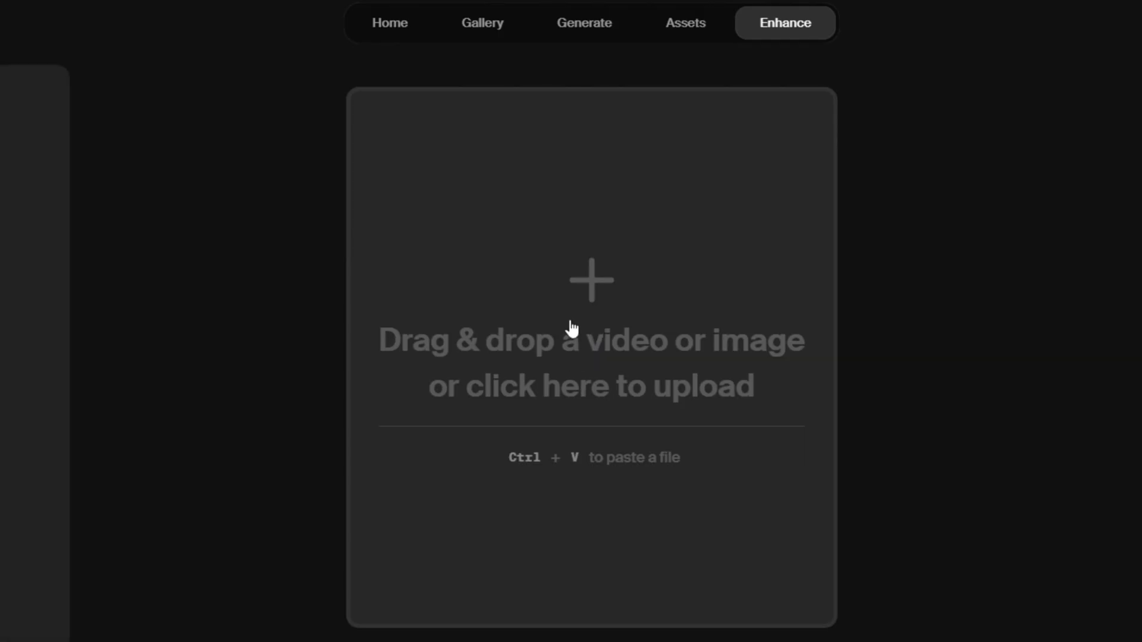
click(571, 327)
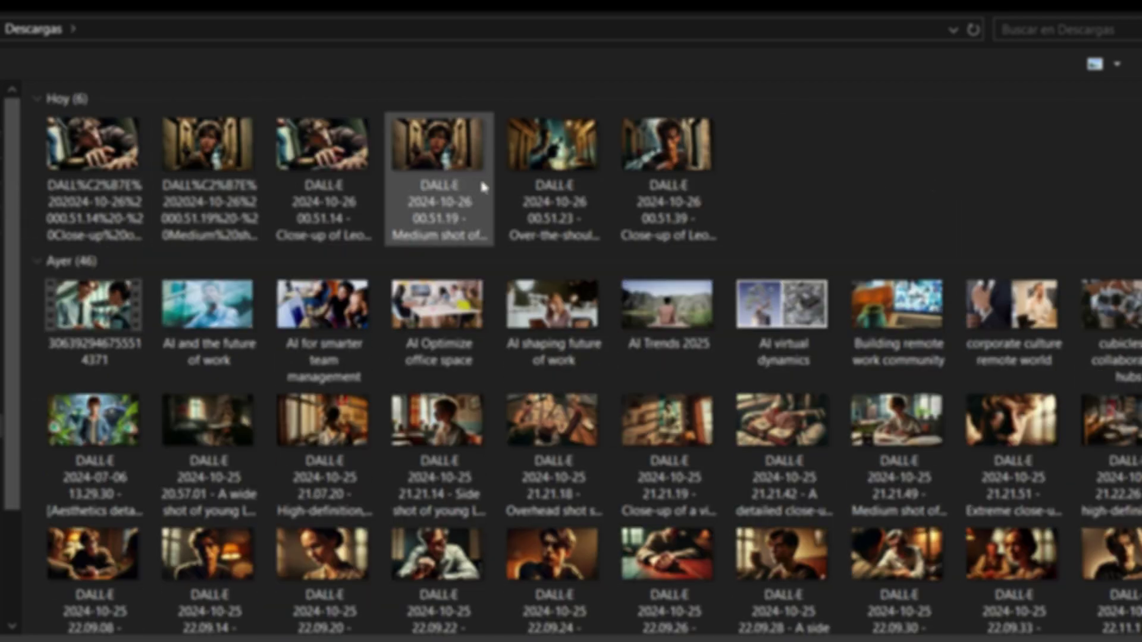
double_click(666, 178)
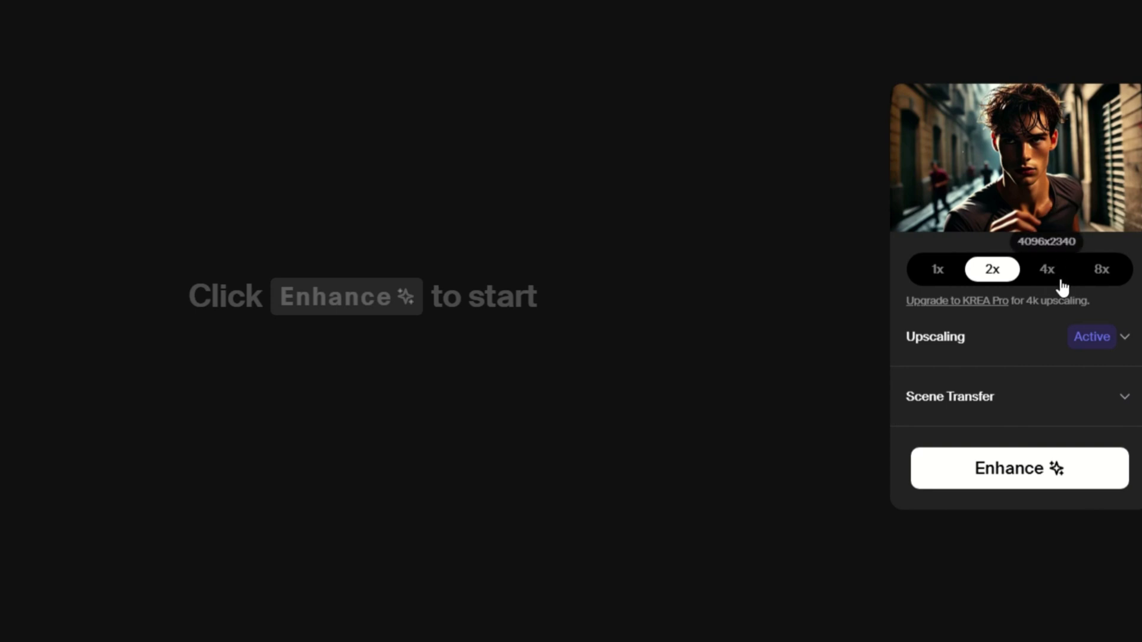
Step: Examine the Upscaling prompt and strength settings and the Scene Transfer options, leaving Scene Transfer inactive
click(1124, 337)
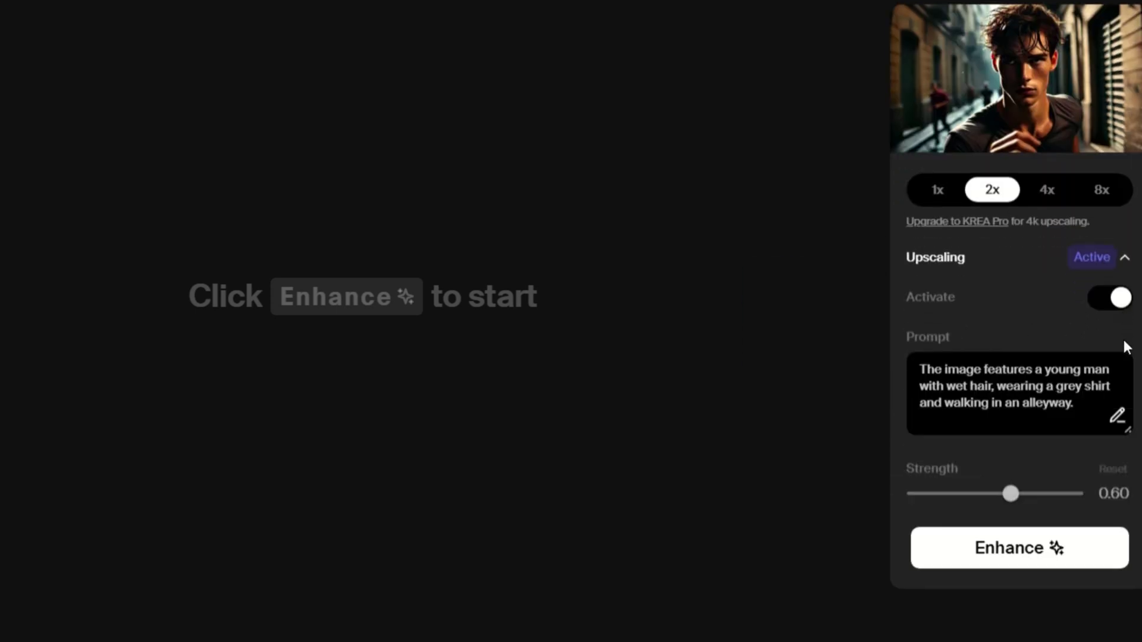
click(1125, 262)
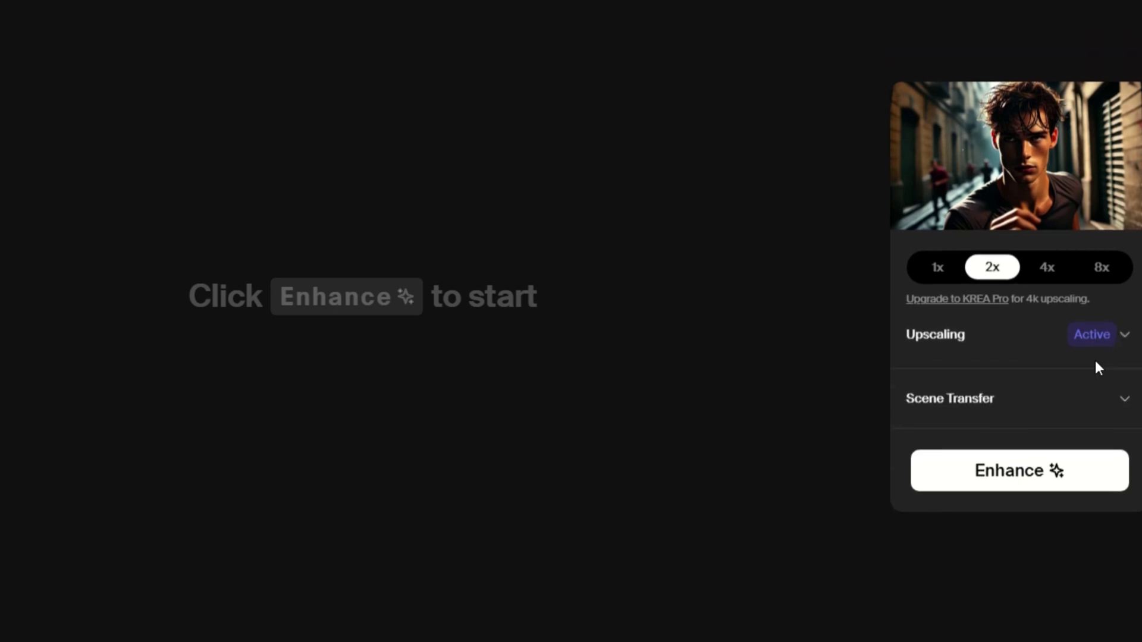
click(1114, 400)
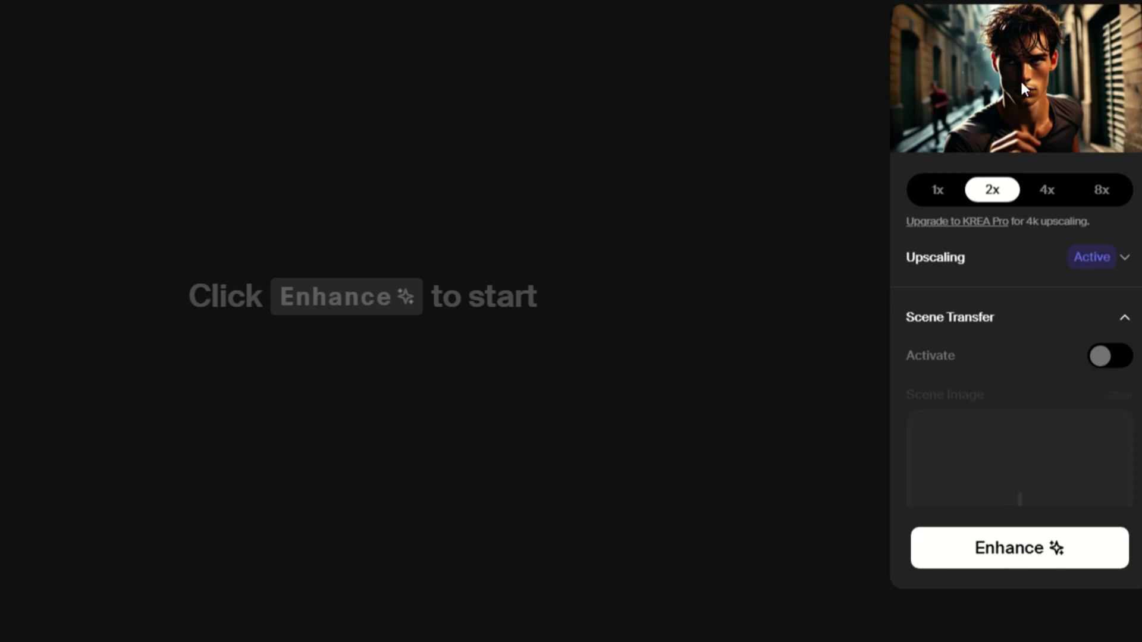
click(1102, 356)
scroll(1011, 357, down, 3)
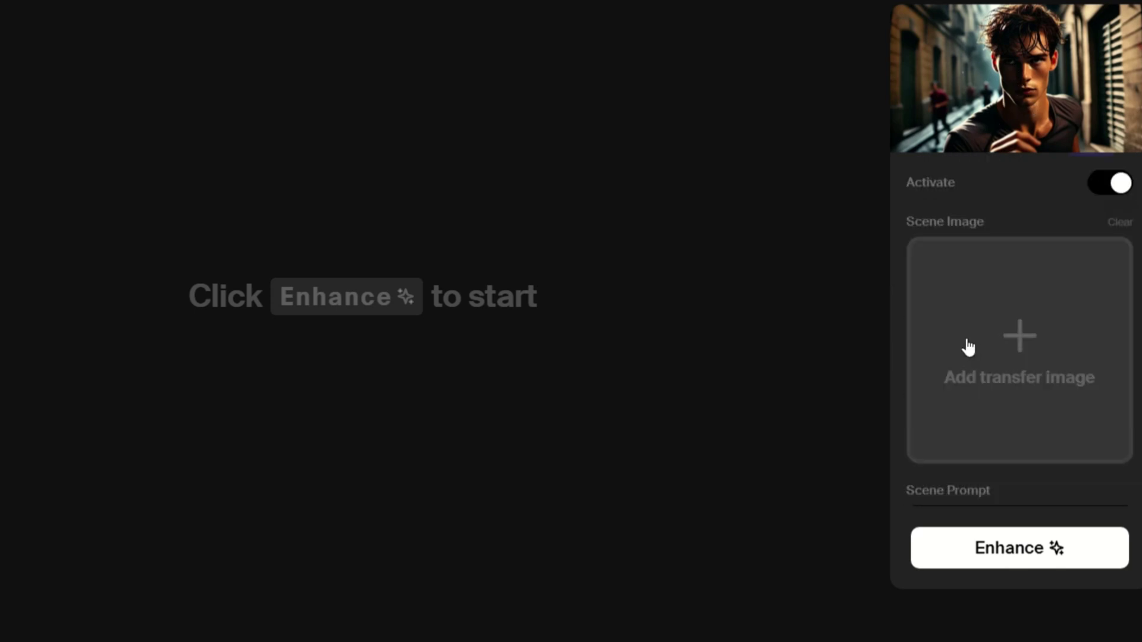
scroll(951, 472, down, 3)
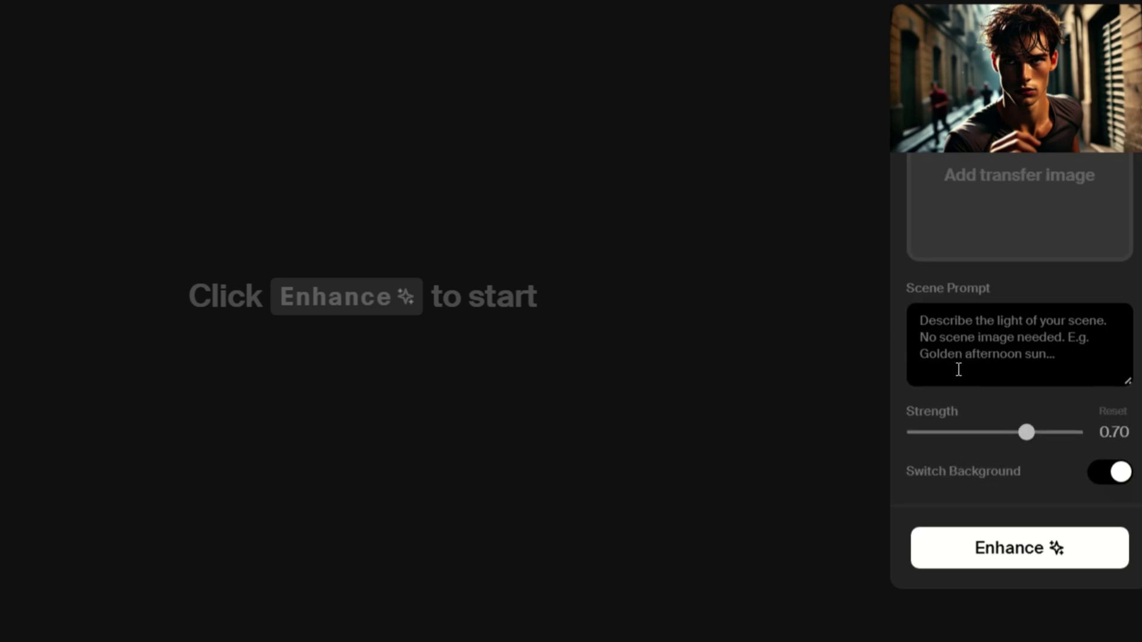
scroll(1019, 355, up, 3)
click(1112, 336)
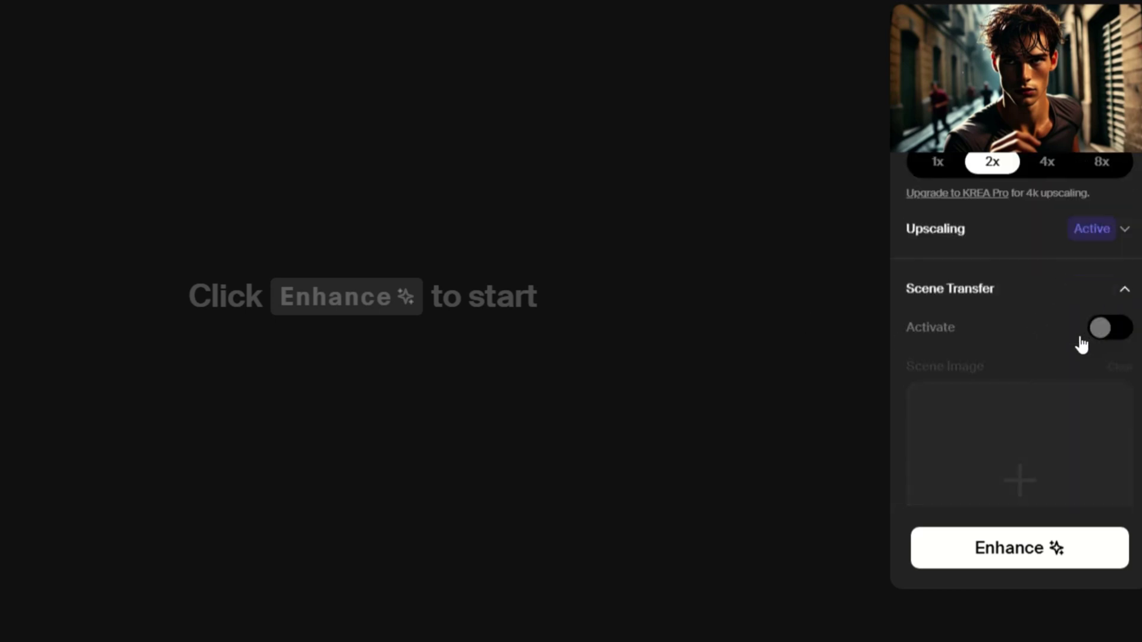
click(1124, 289)
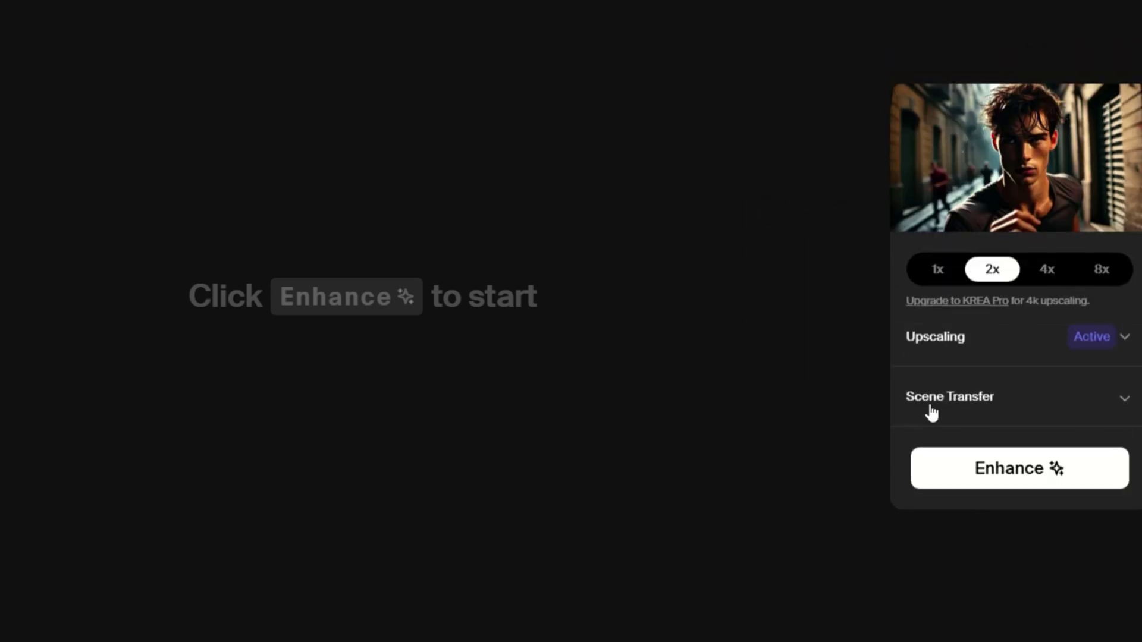
Step: Enhance the uploaded Leonid close-up at 2x with Upscaling active
click(1009, 473)
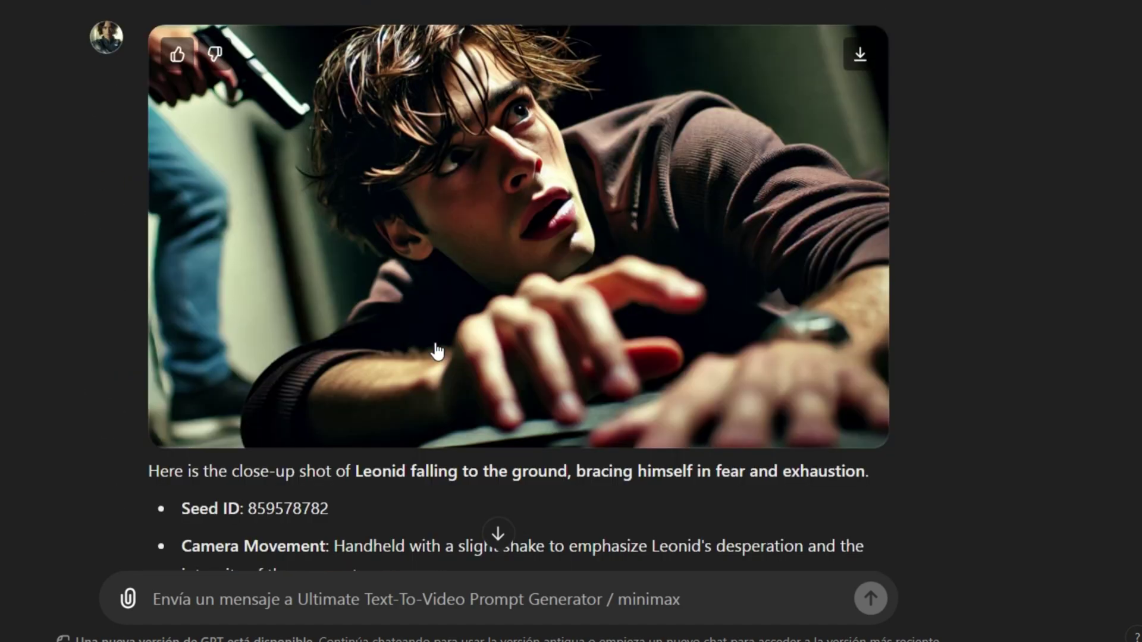
Step: In the GPT chat, copy the camera movement description of the close-up of Leonid falling to the ground
scroll(382, 399, down, 3)
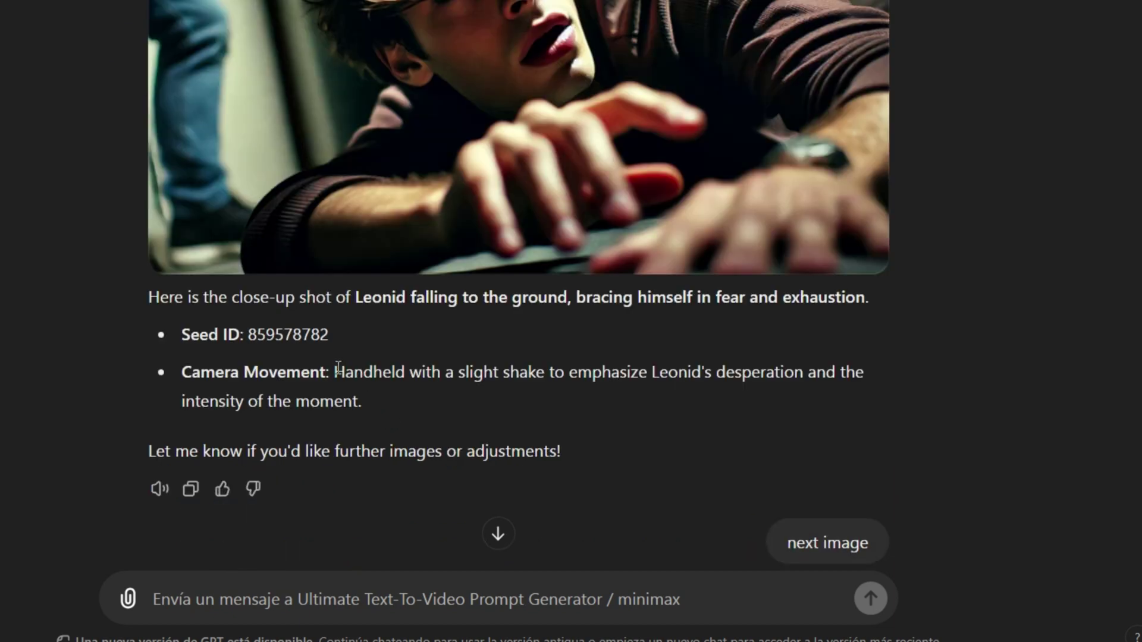
drag(337, 372, 374, 394)
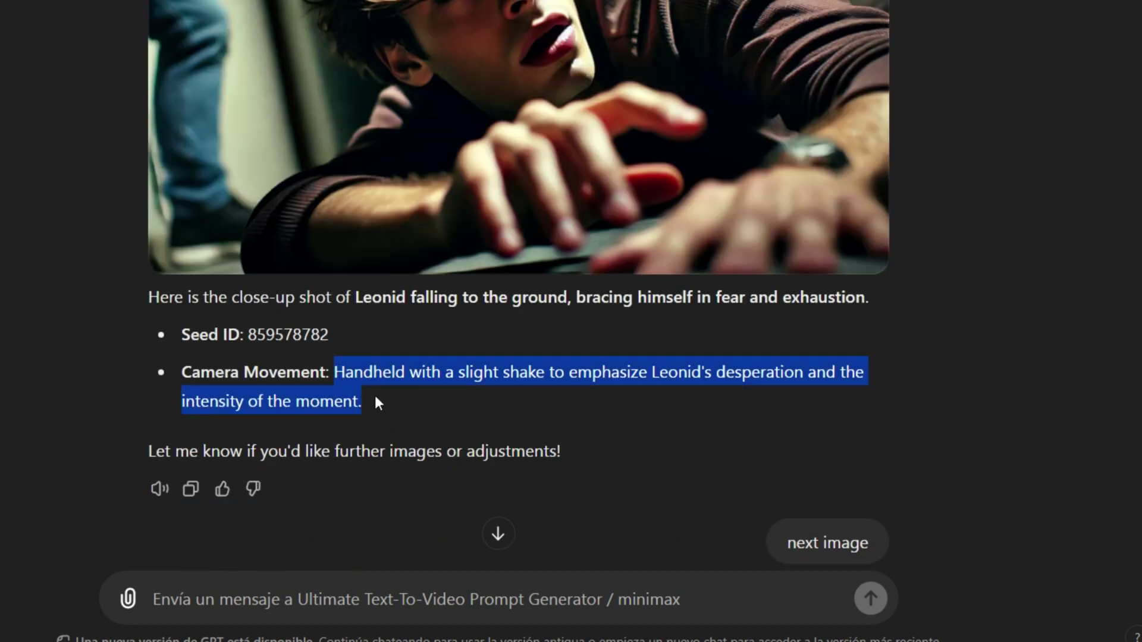
right_click(378, 394)
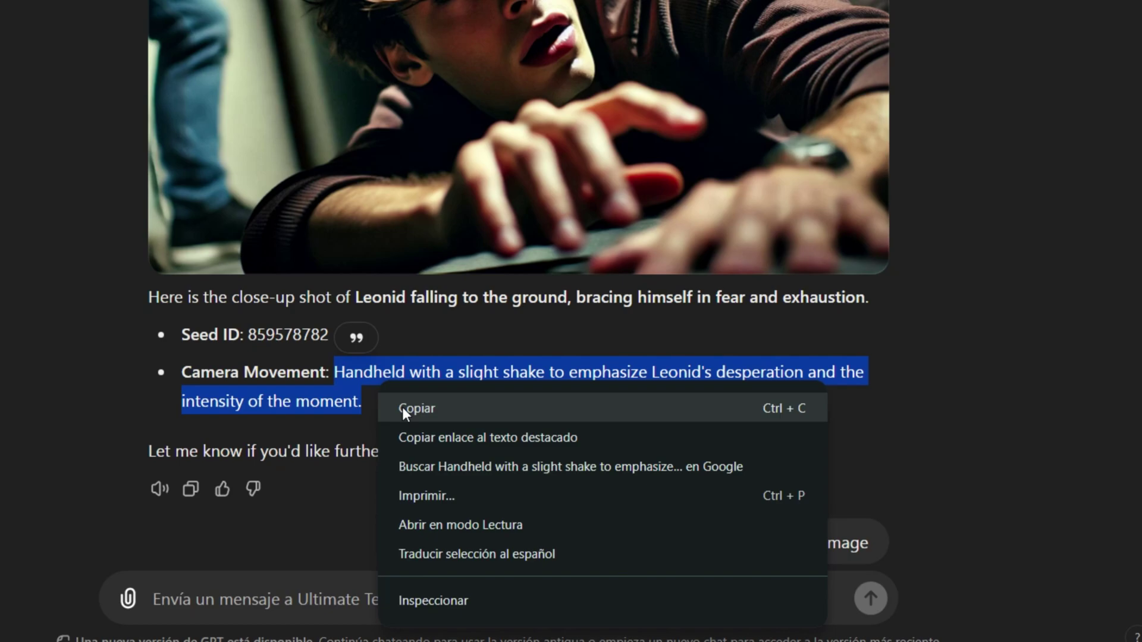
click(410, 408)
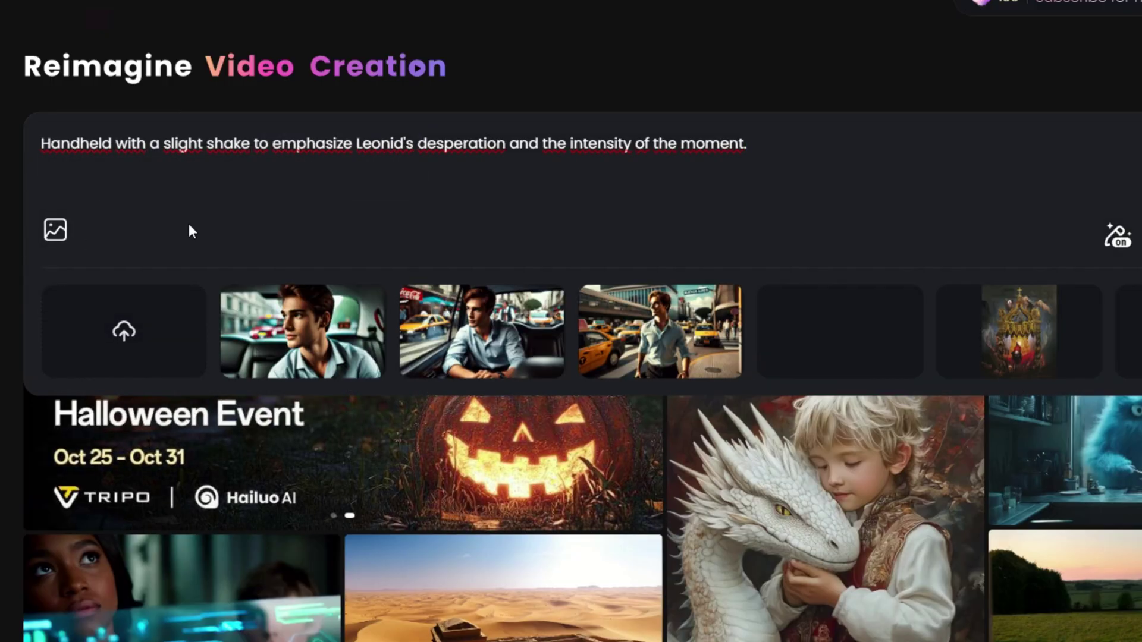
Step: In Hailuo AI, generate a video from the 00.51.14 close-up image of Leonid, using the copied camera movement as the prompt
click(126, 321)
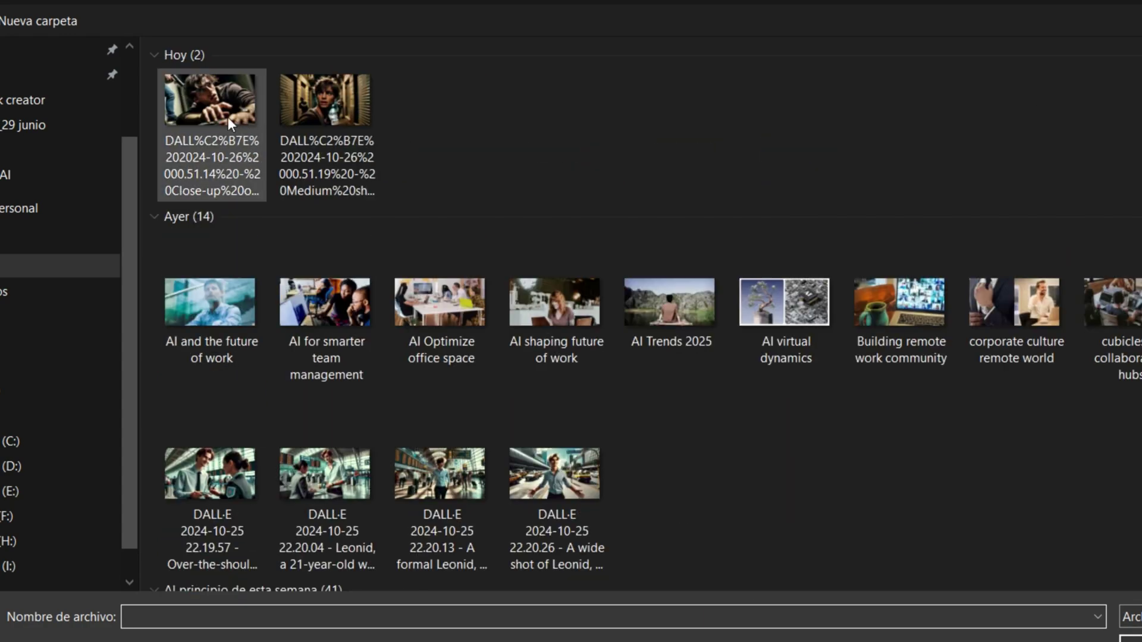
click(224, 113)
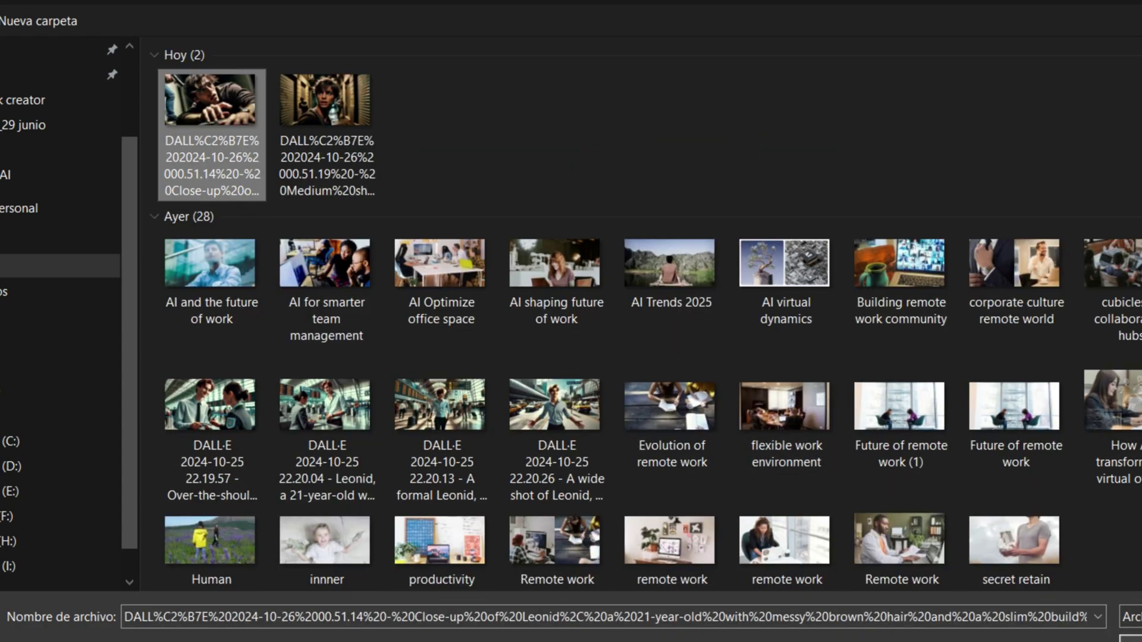
click(1130, 639)
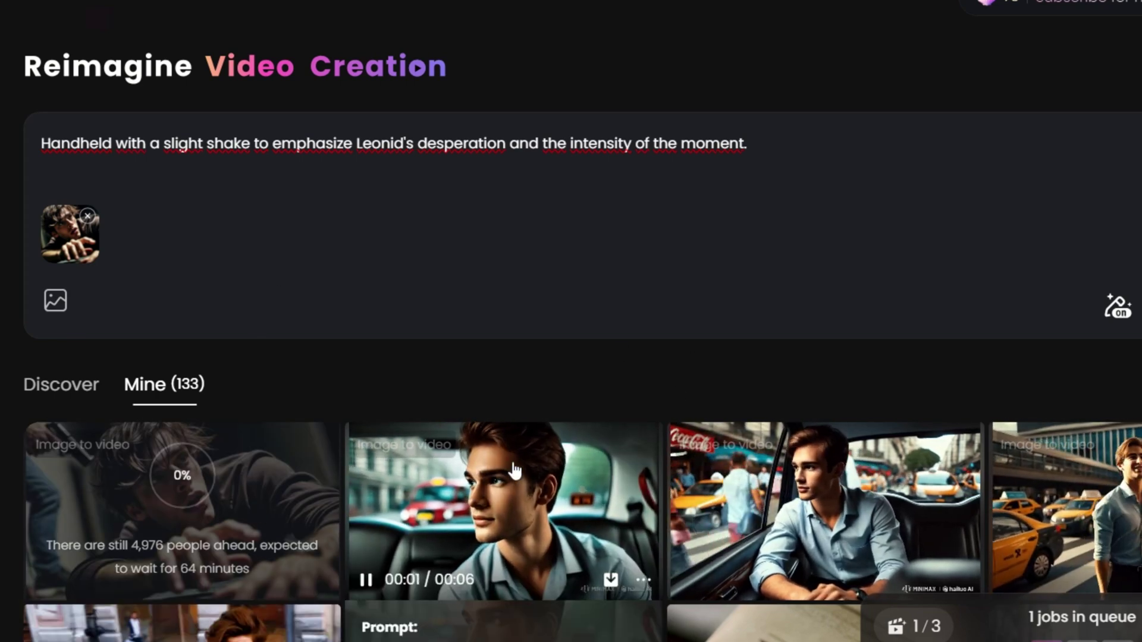
click(464, 452)
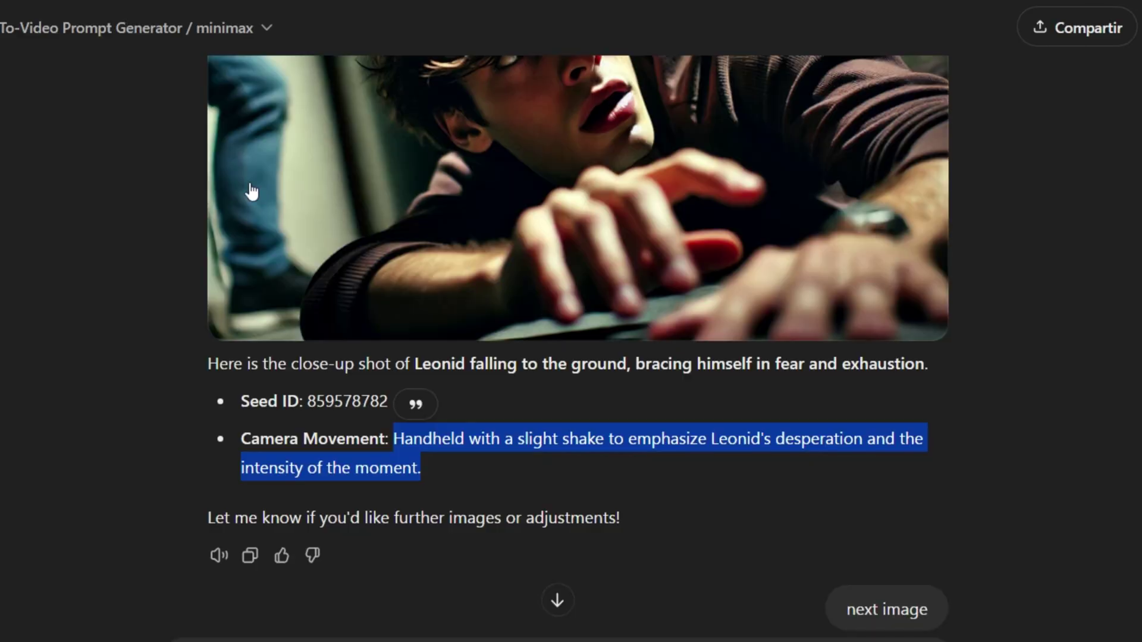
Step: In the GPT chat, copy the camera movement description of the close-up of Leonid running with a determined expression
scroll(855, 353, up, 10)
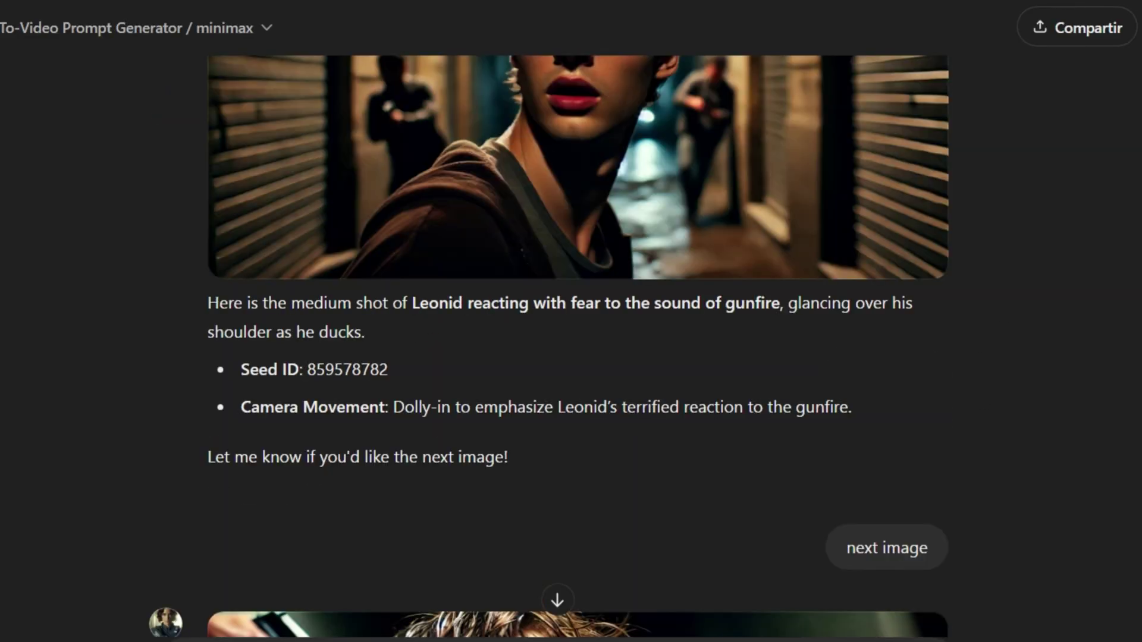
scroll(578, 345, up, 5)
scroll(578, 345, down, 9)
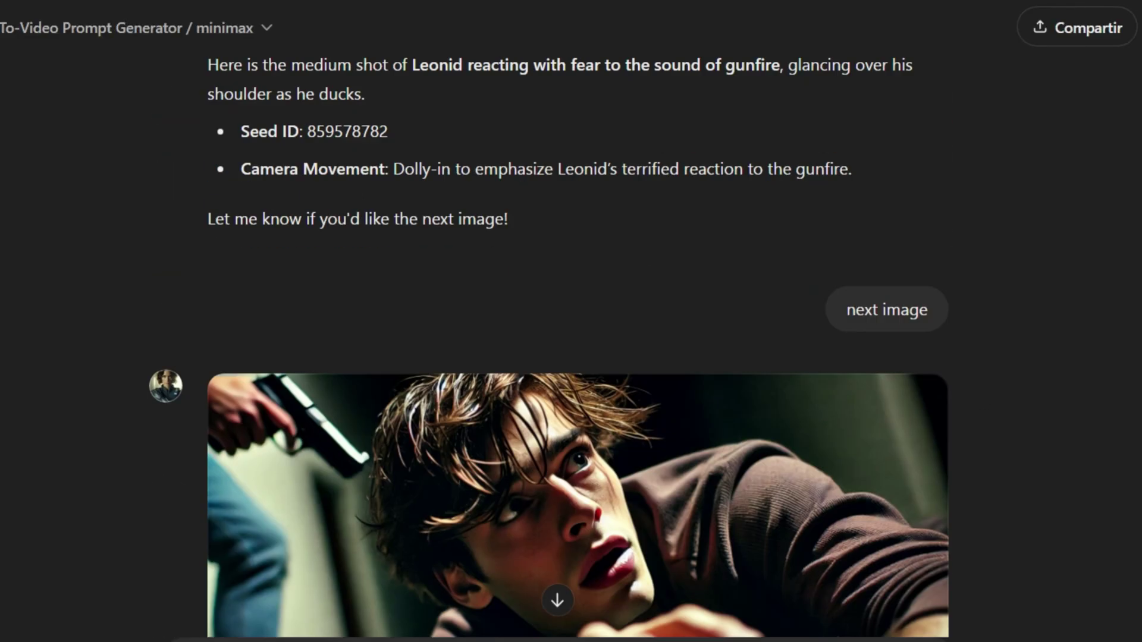
scroll(578, 345, down, 2)
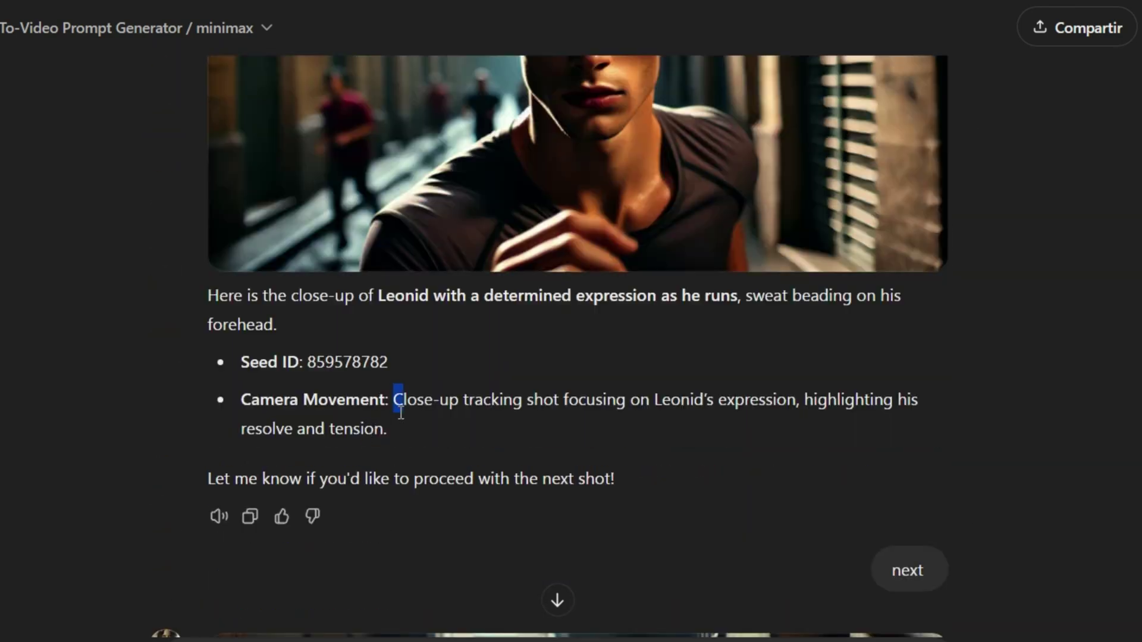
drag(401, 414, 433, 420)
right_click(433, 420)
click(464, 432)
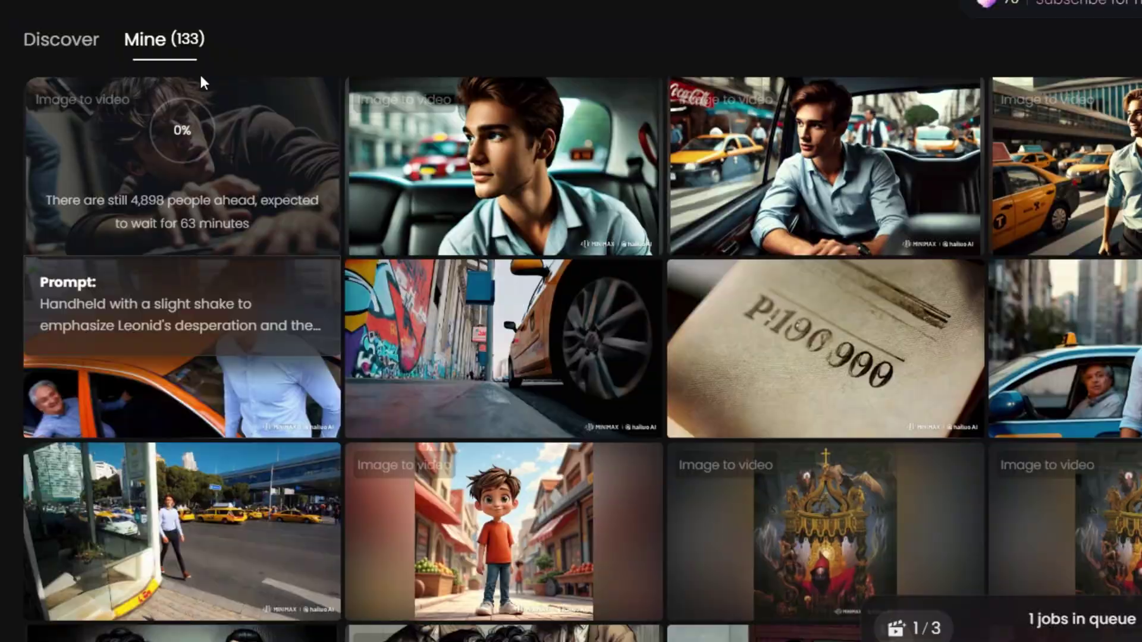
Step: In Hailuo AI, replace the prompt with the copied tracking-shot description and swap the source image for the 00.51.39 close-up of Leonid running
scroll(199, 72, up, 5)
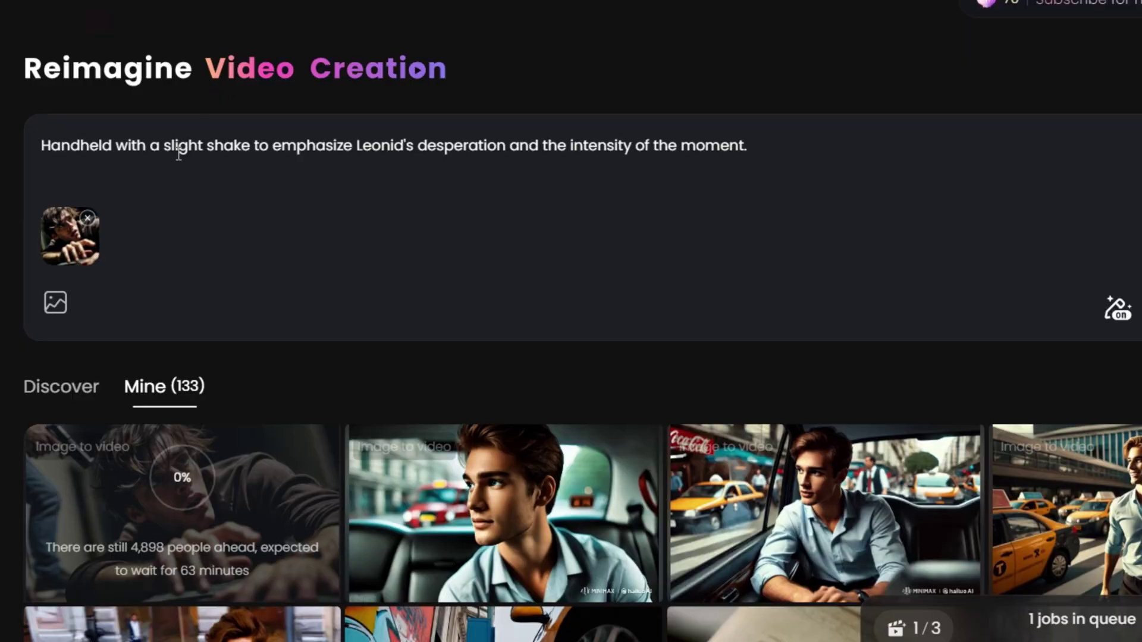
key(ctrl+a)
key(ctrl+v)
click(88, 218)
click(55, 232)
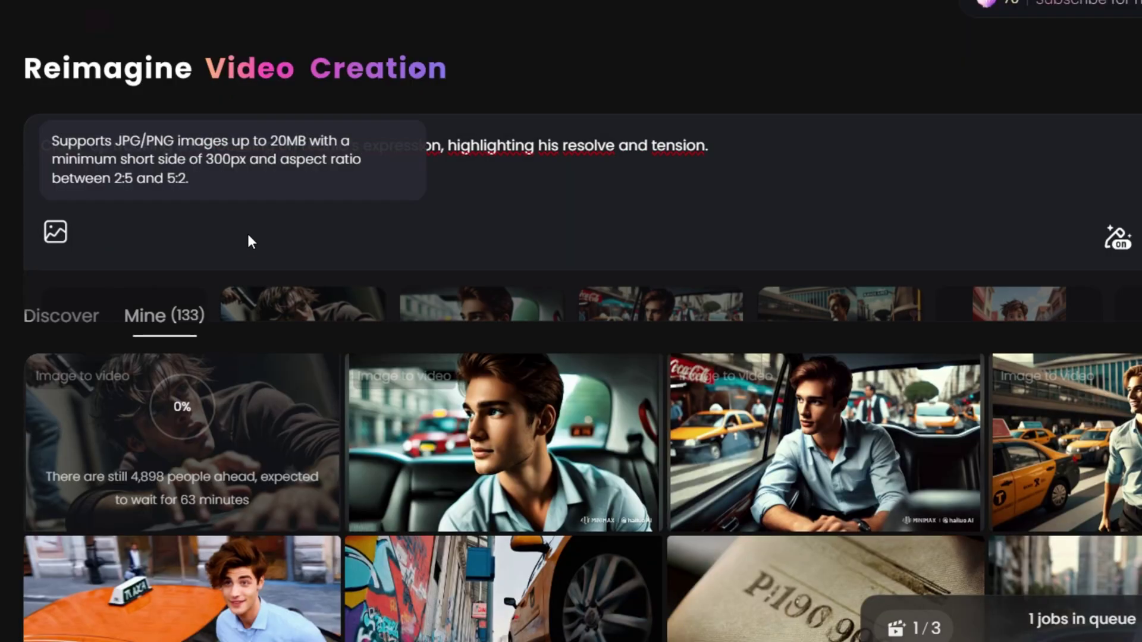
click(81, 324)
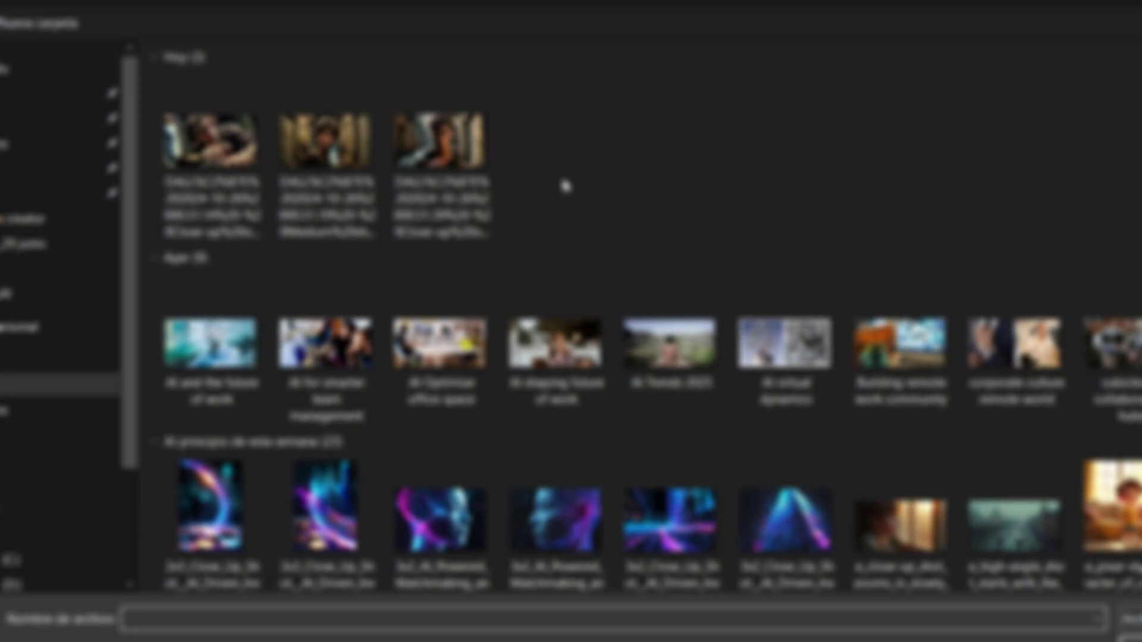
double_click(440, 141)
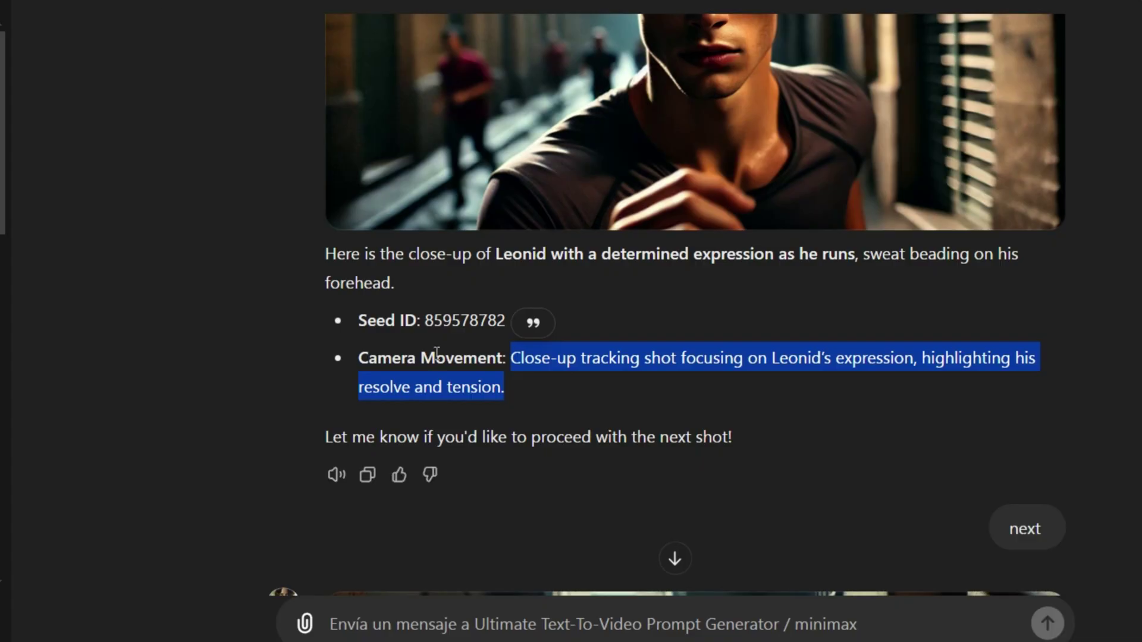
Step: In KREA, upload the downloaded 09.24.30 medium shot of Agent 1 holding a gun and enhance it at 2x
scroll(436, 353, up, 20)
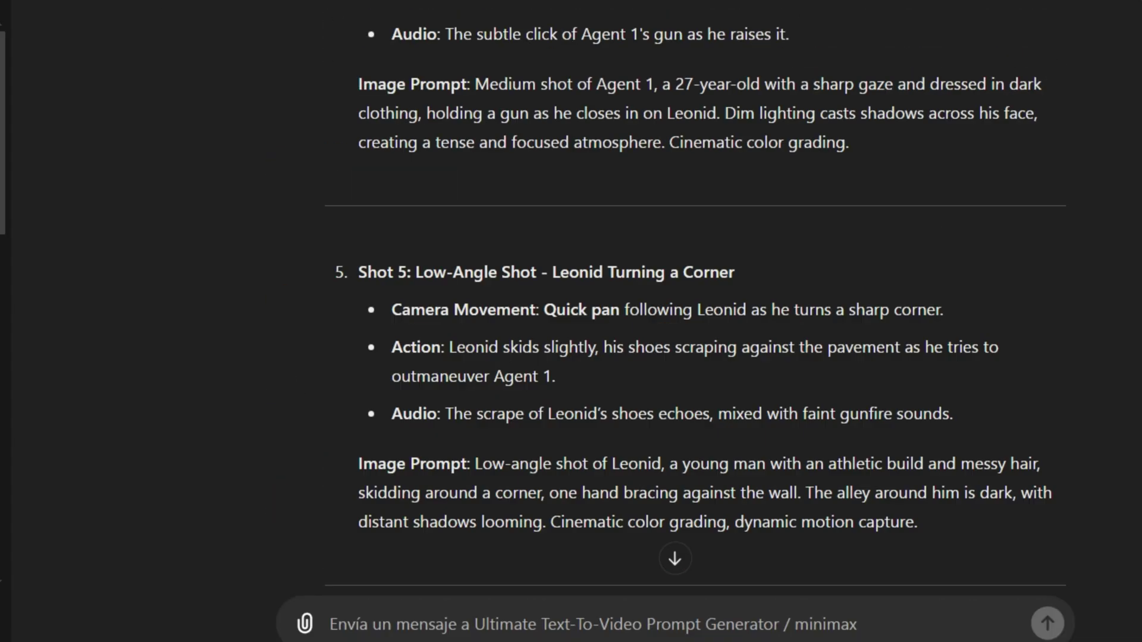
scroll(694, 321, down, 20)
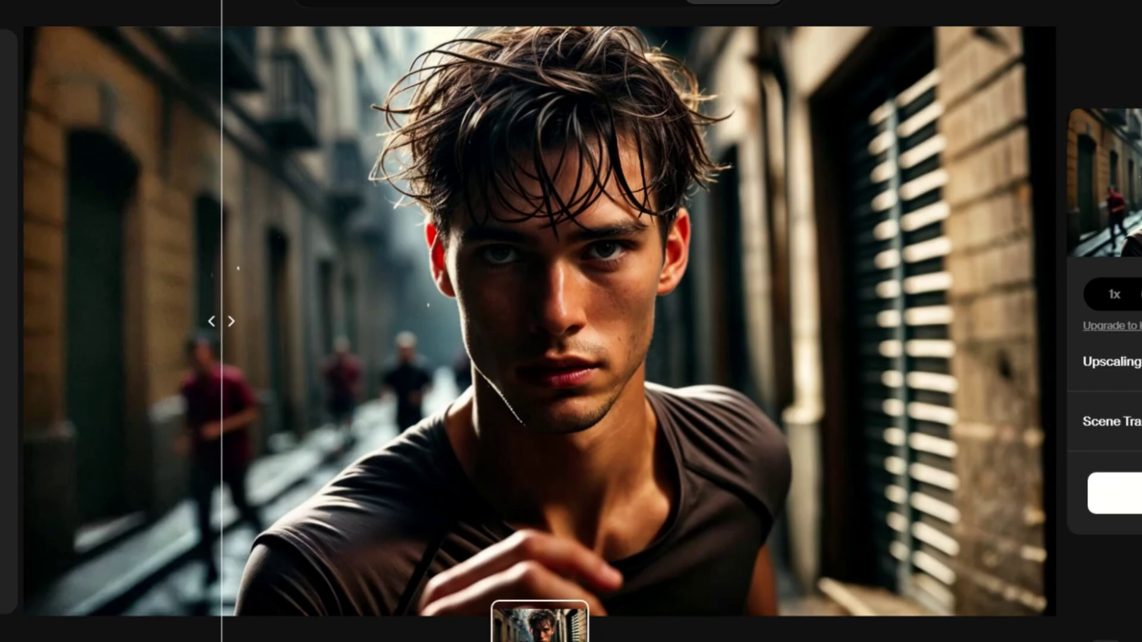
drag(1044, 27, 603, 208)
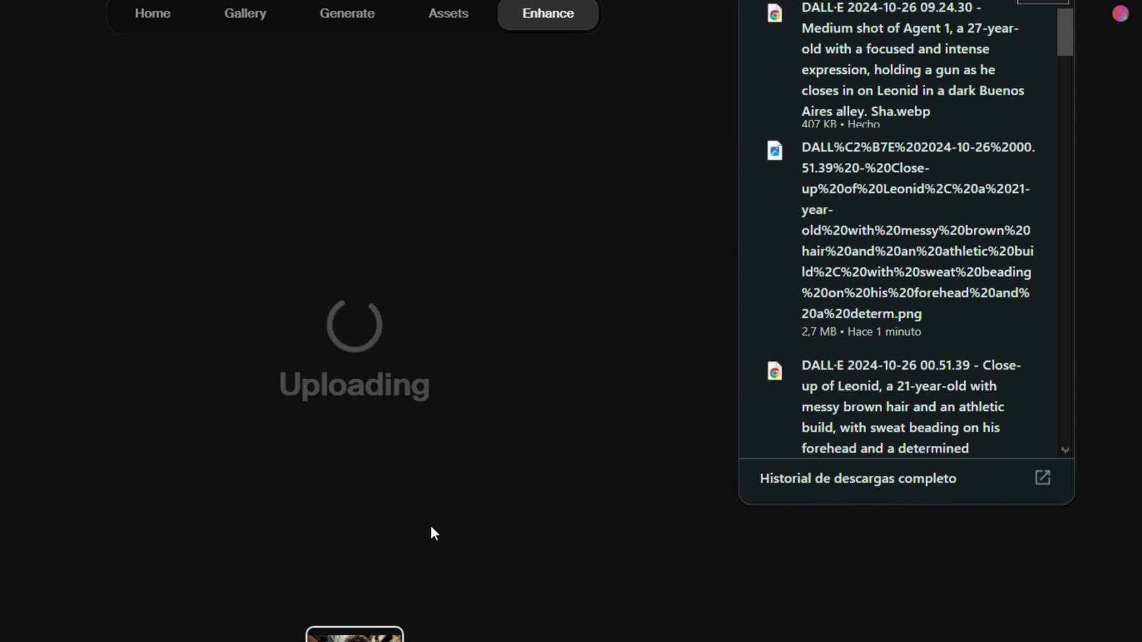
click(730, 549)
click(982, 523)
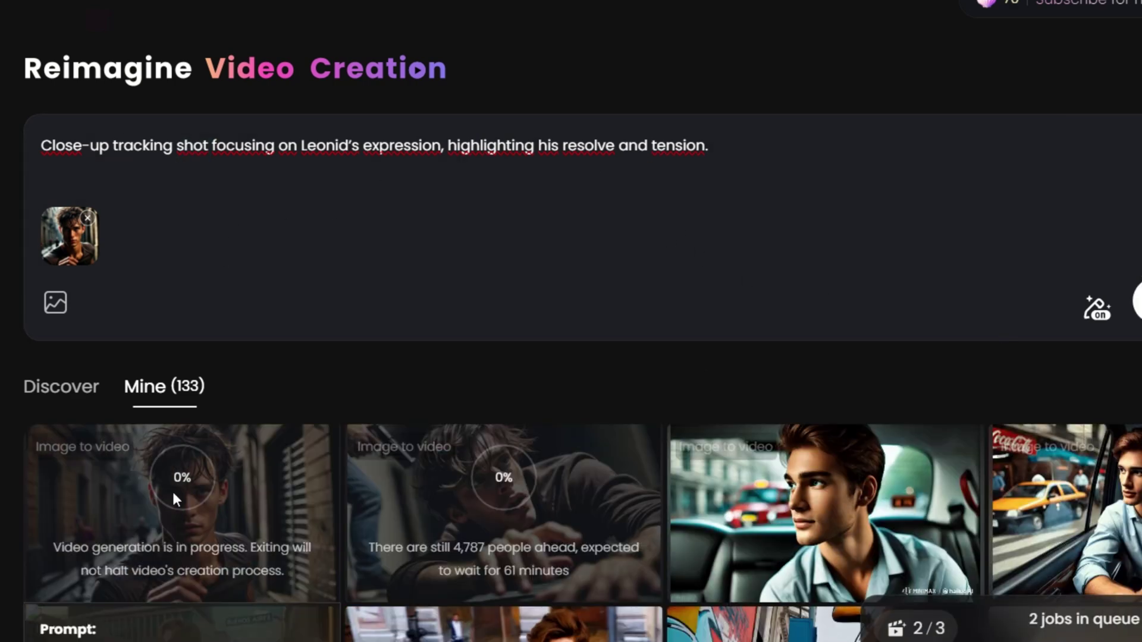
Step: In Hailuo AI, remove the used Leonid close-up, open the source image choices, and select the whole existing prompt
click(92, 229)
click(56, 232)
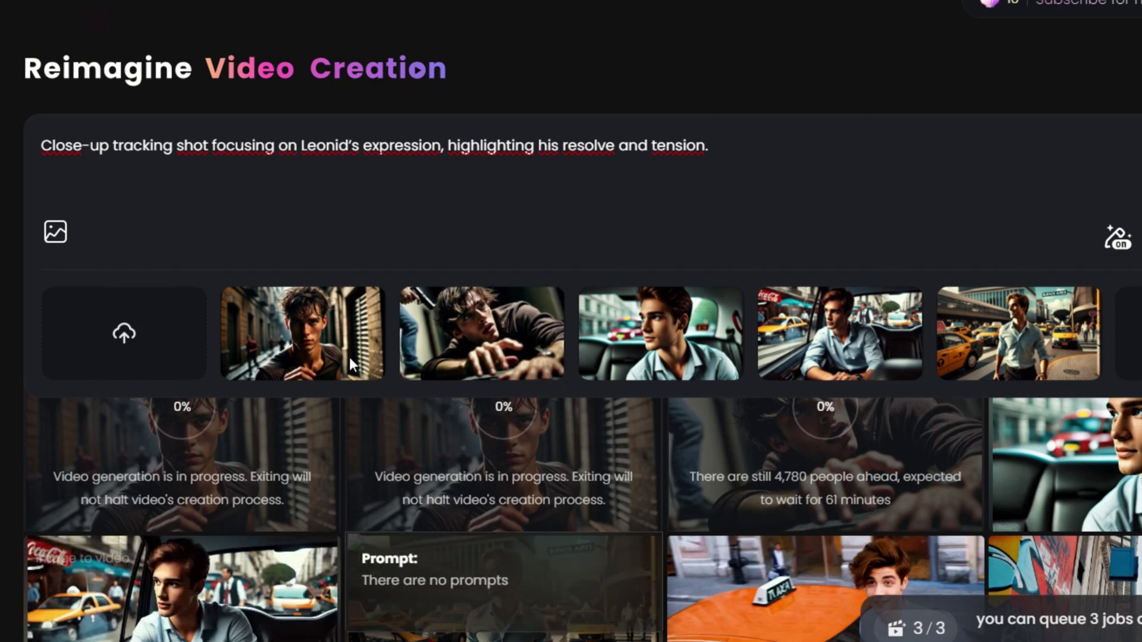
click(377, 165)
key(ctrl+a)
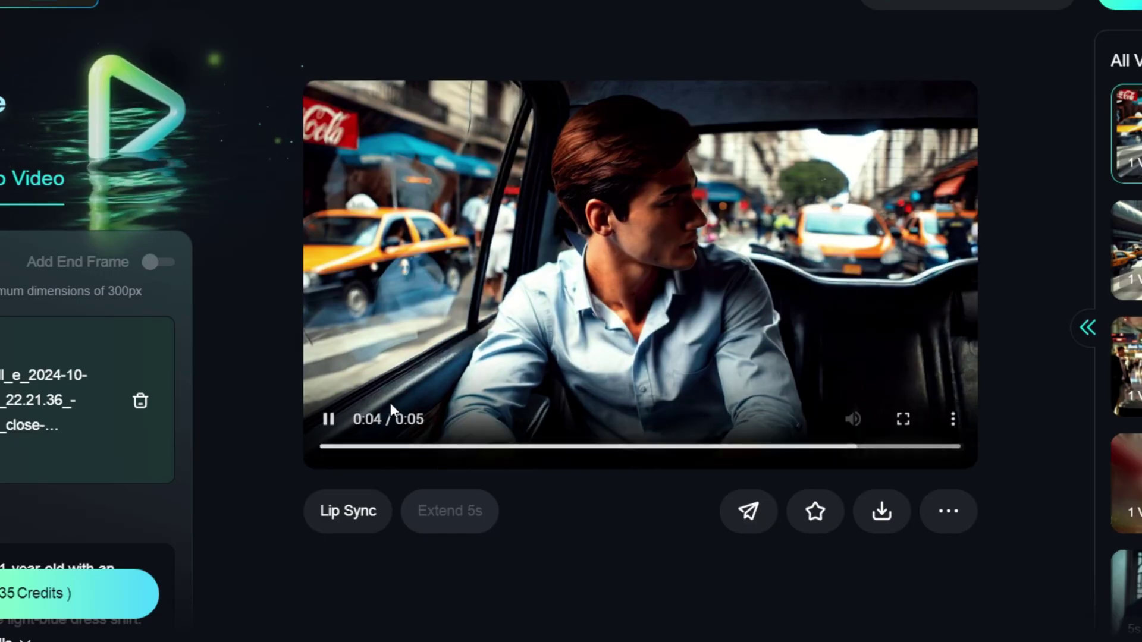
Step: Switch to Kling AI, play back the clip of the man in the taxi, and try to delete the loaded source image
click(328, 423)
click(330, 424)
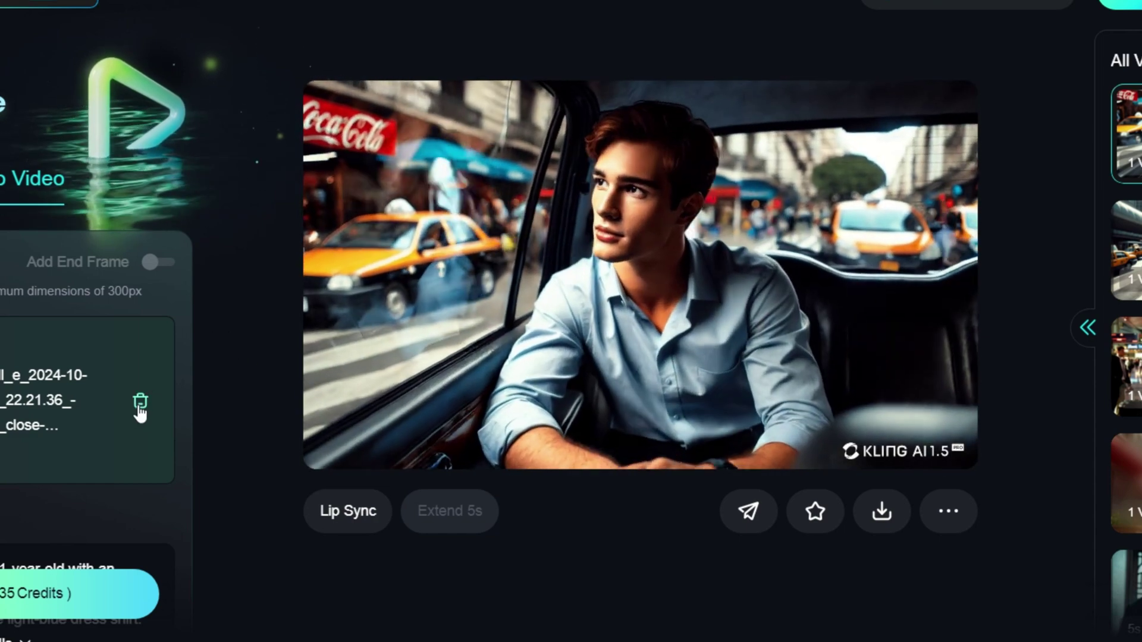
click(141, 400)
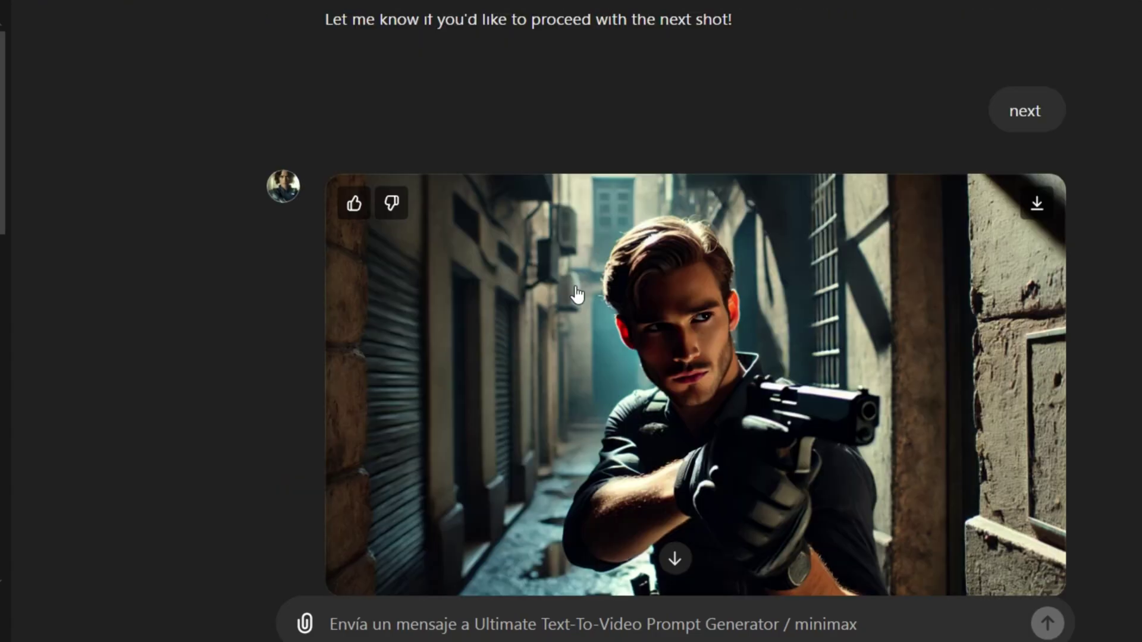
Step: Look through the shot descriptions and generated images in the GPT chat for the Agent 1 shot
scroll(594, 274, up, 20)
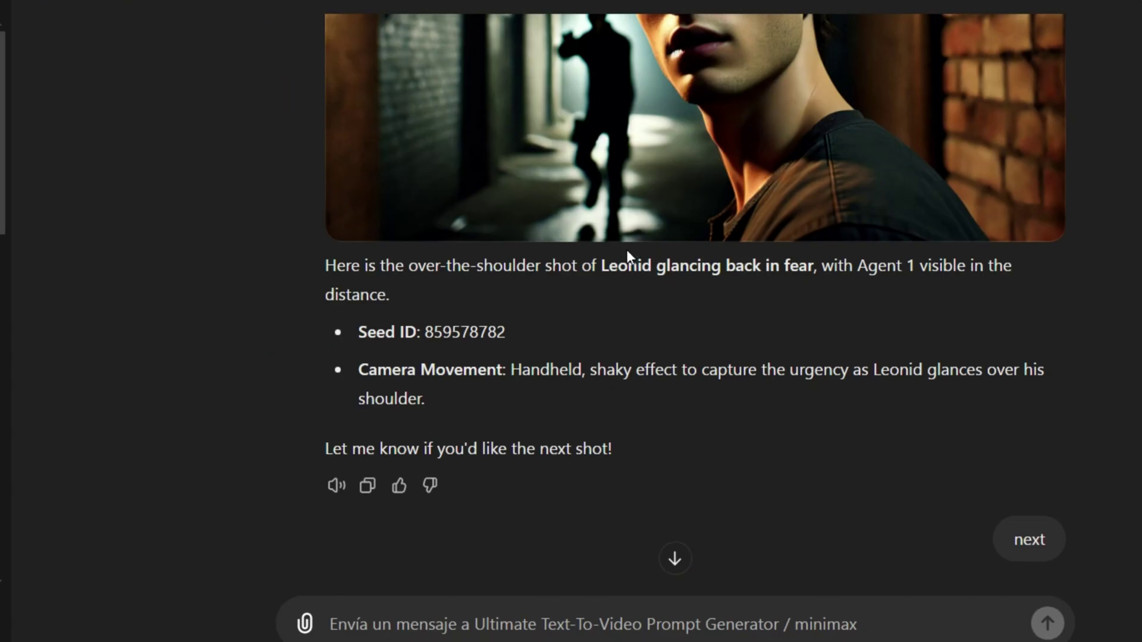
scroll(634, 231, up, 15)
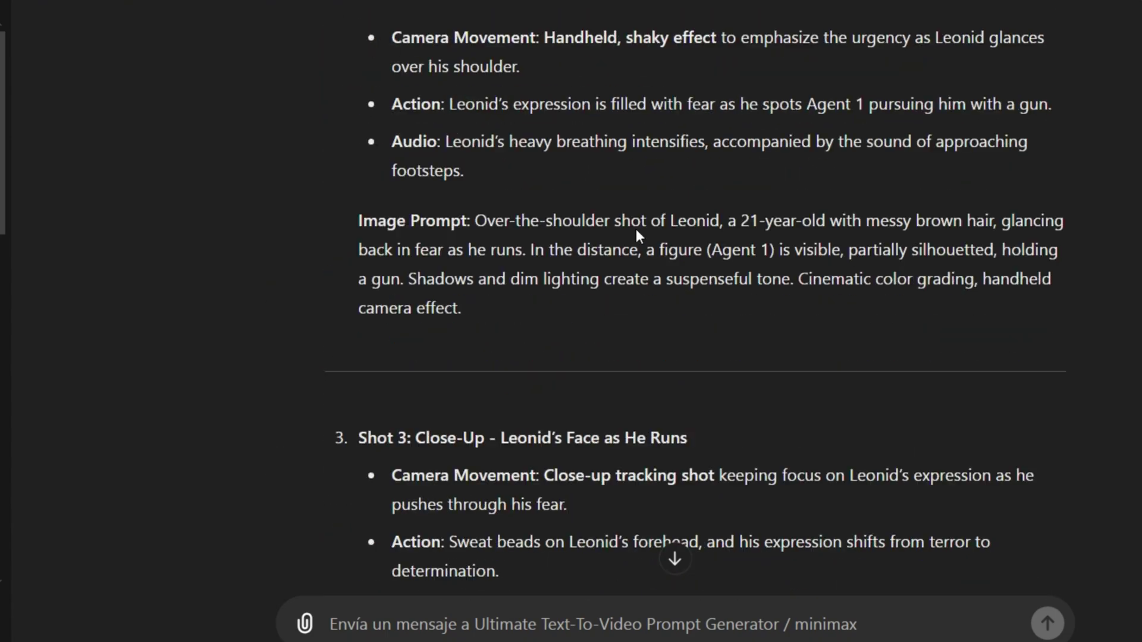
scroll(696, 303, down, 20)
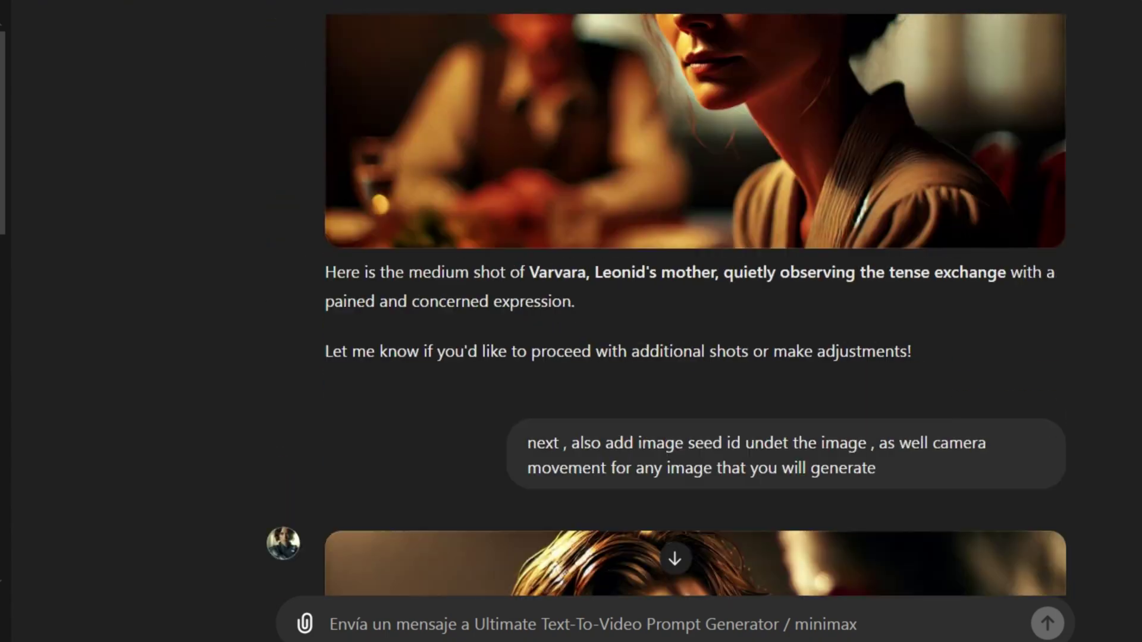
scroll(696, 303, down, 20)
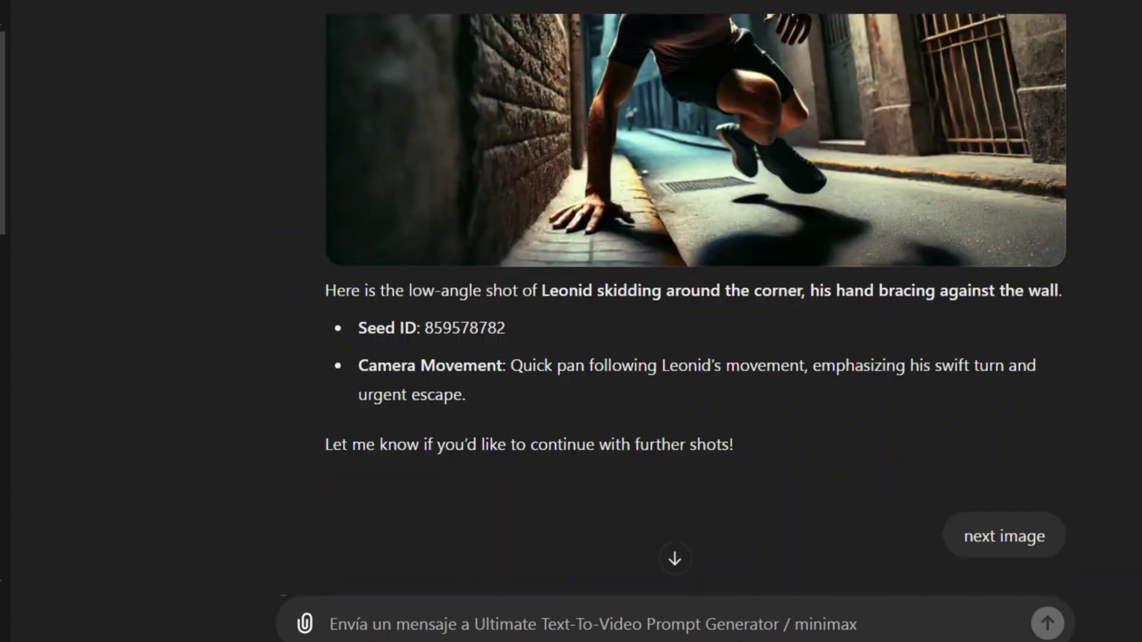
scroll(696, 304, up, 20)
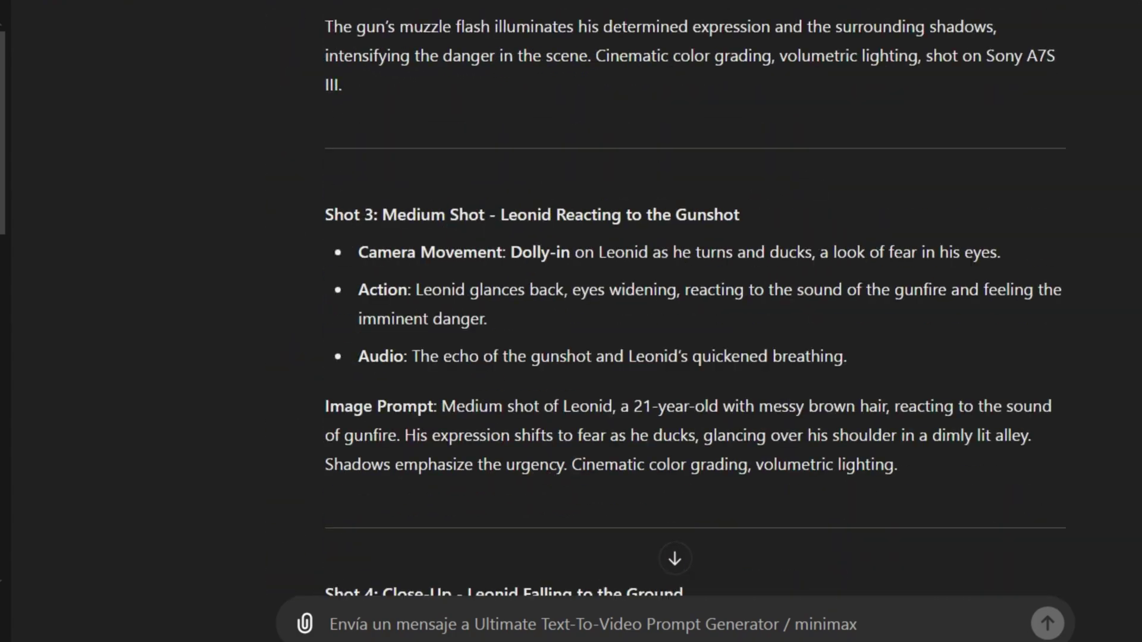
scroll(696, 304, down, 10)
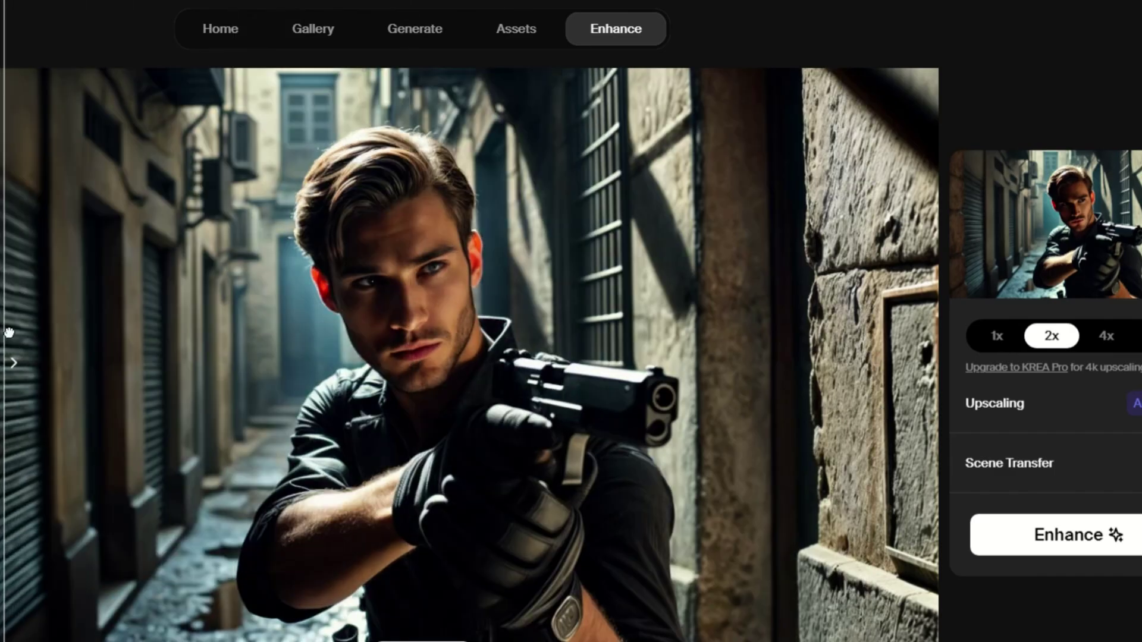
Step: In KREA, compare the enhanced Agent 1 image with its original using the before/after divider
mouse_move(1, 274)
mouse_down()
mouse_move(698, 274)
mouse_move(12, 274)
mouse_up()
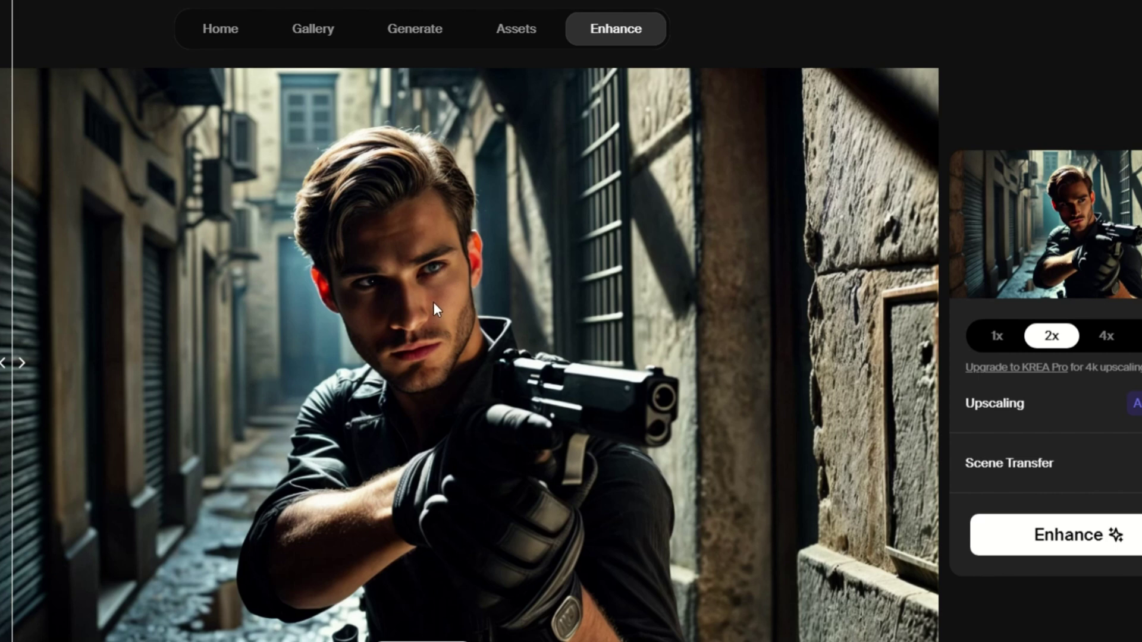
drag(20, 361, 118, 275)
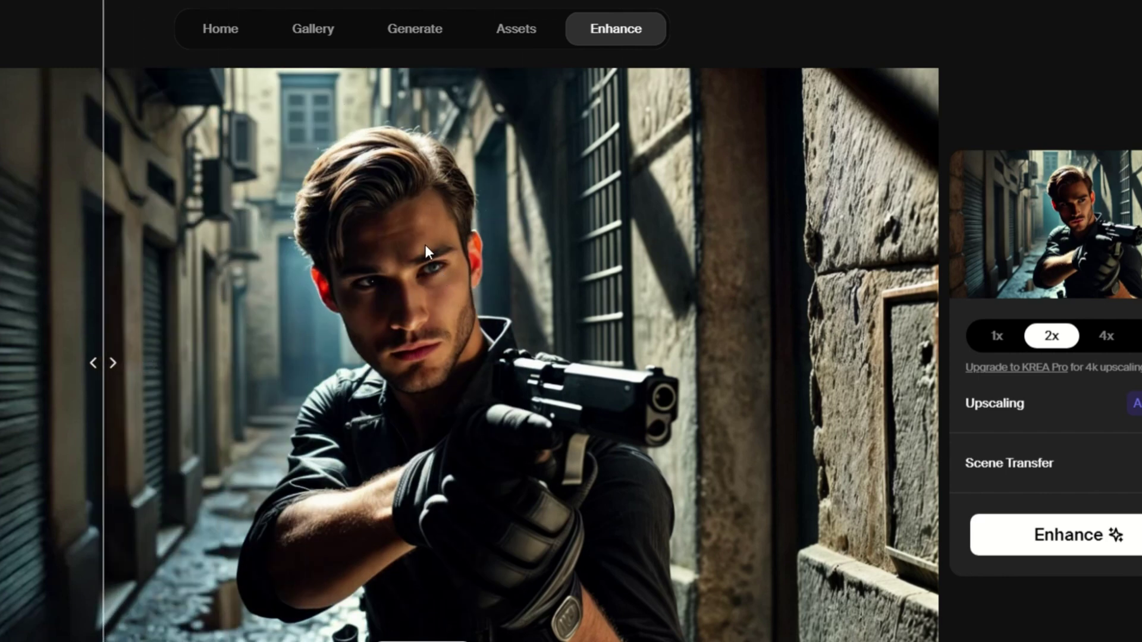
drag(103, 360, 23, 333)
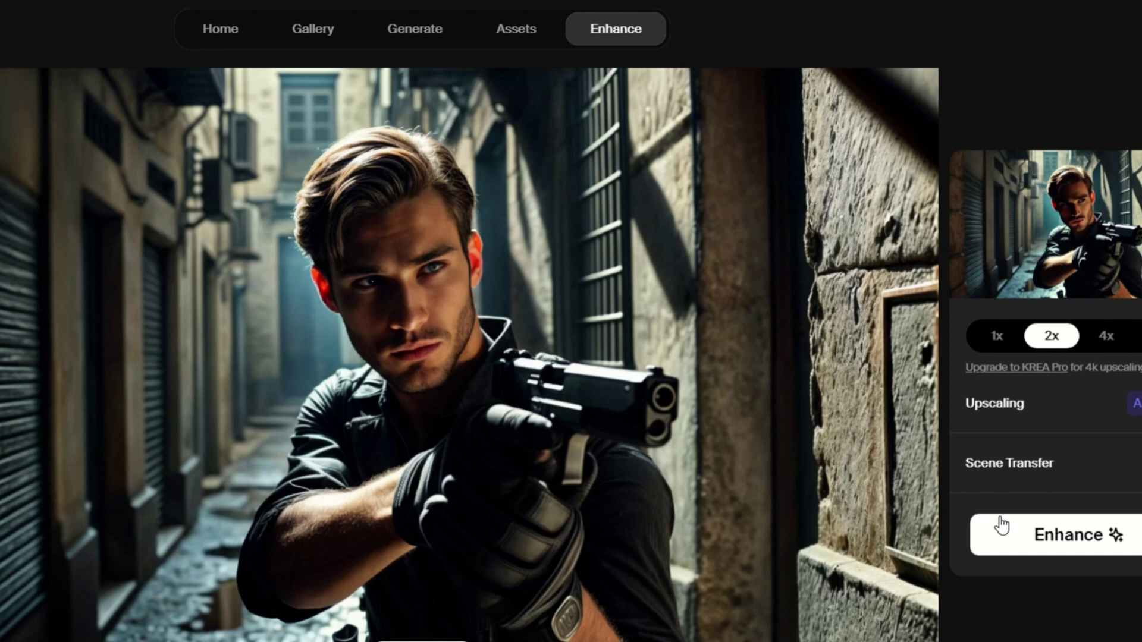
Step: Run Enhance on the Agent 1 image, and upload the downloaded medium shot of Leonid pushing himself off the ground
click(1048, 538)
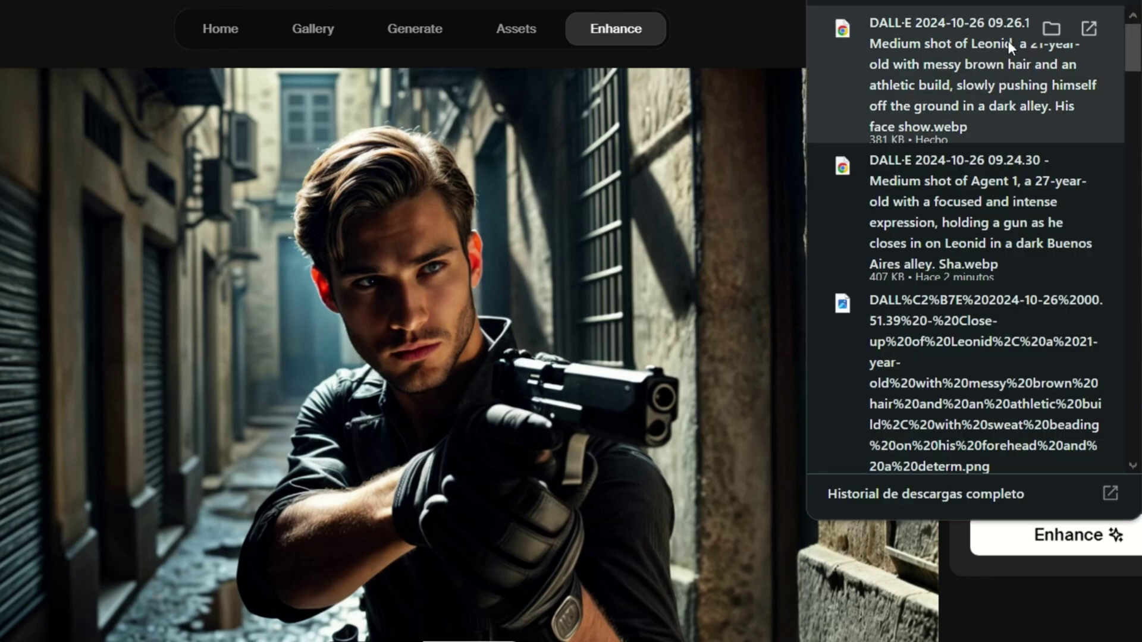
drag(1008, 41, 559, 162)
drag(402, 233, 402, 232)
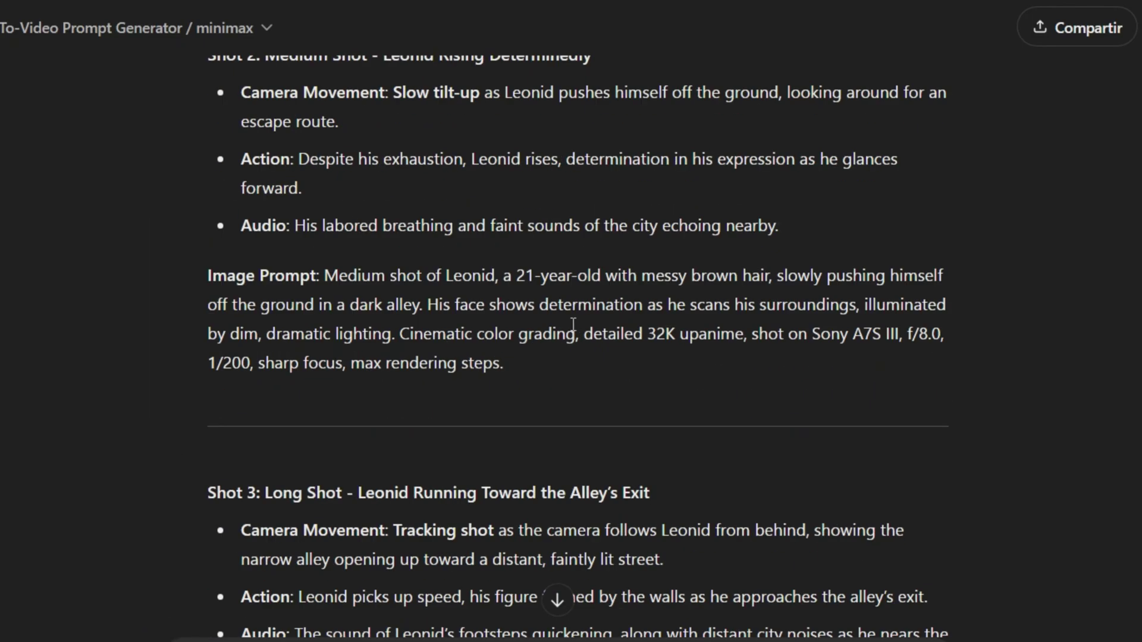
Step: In the GPT chat, copy the quick zoom-in camera movement description of the medium shot of Agent 1
scroll(571, 323, up, 20)
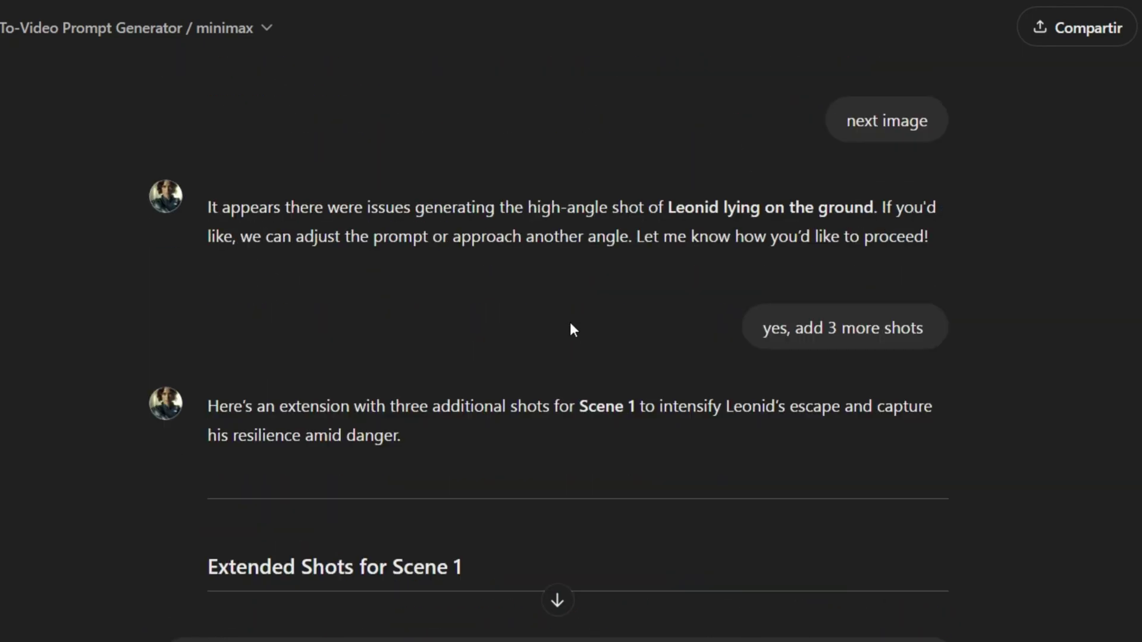
scroll(561, 320, up, 20)
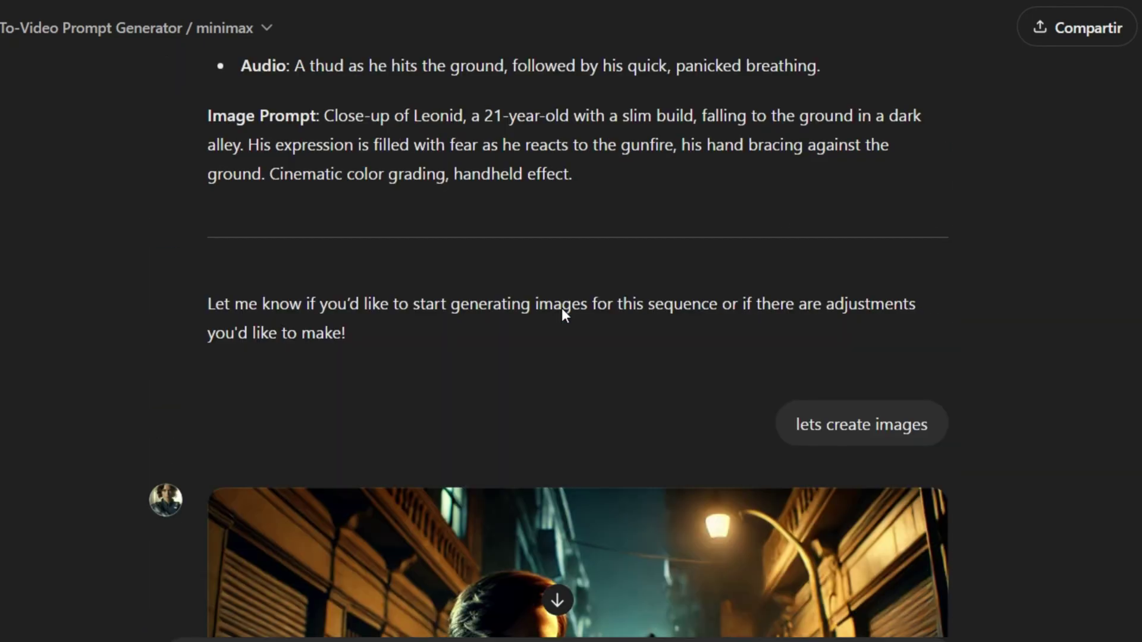
scroll(255, 393, up, 15)
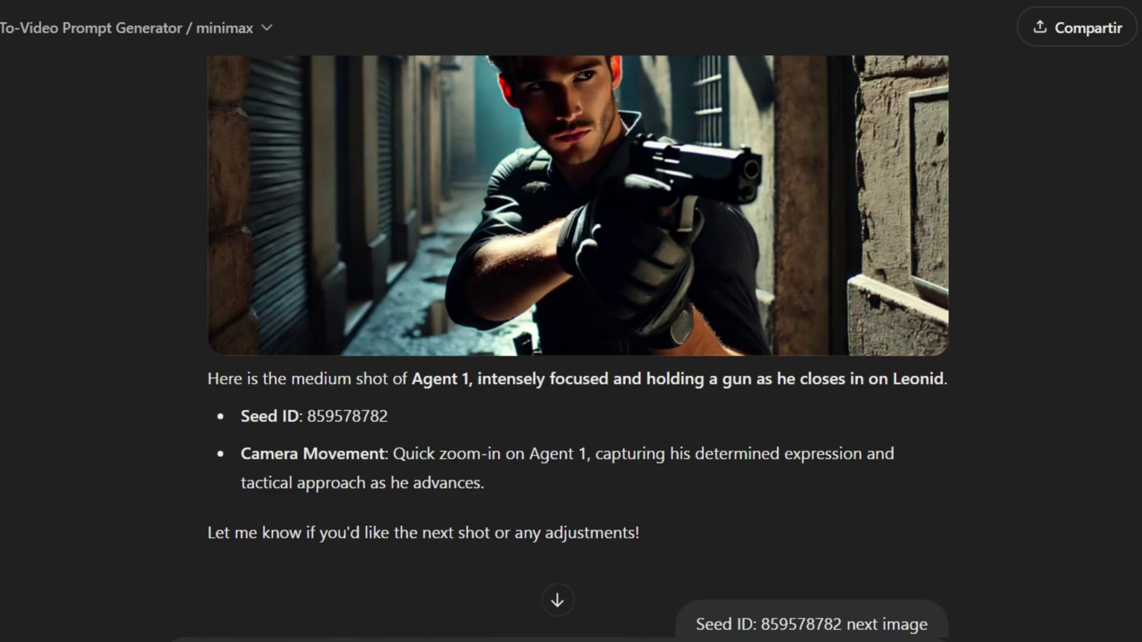
scroll(255, 393, down, 8)
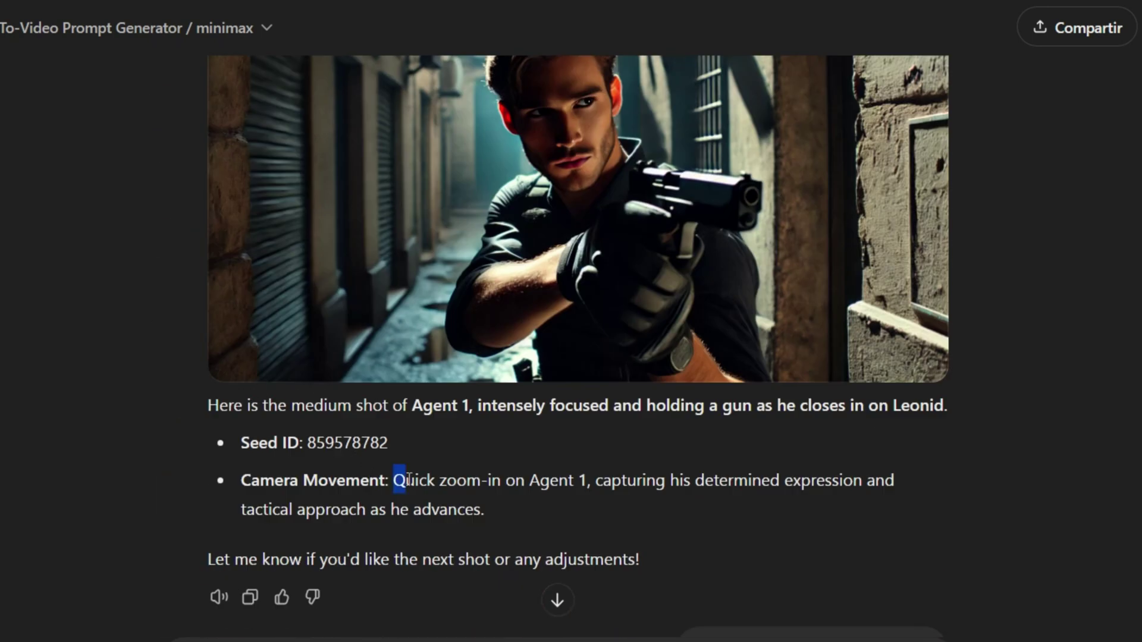
drag(408, 480, 497, 512)
right_click(507, 504)
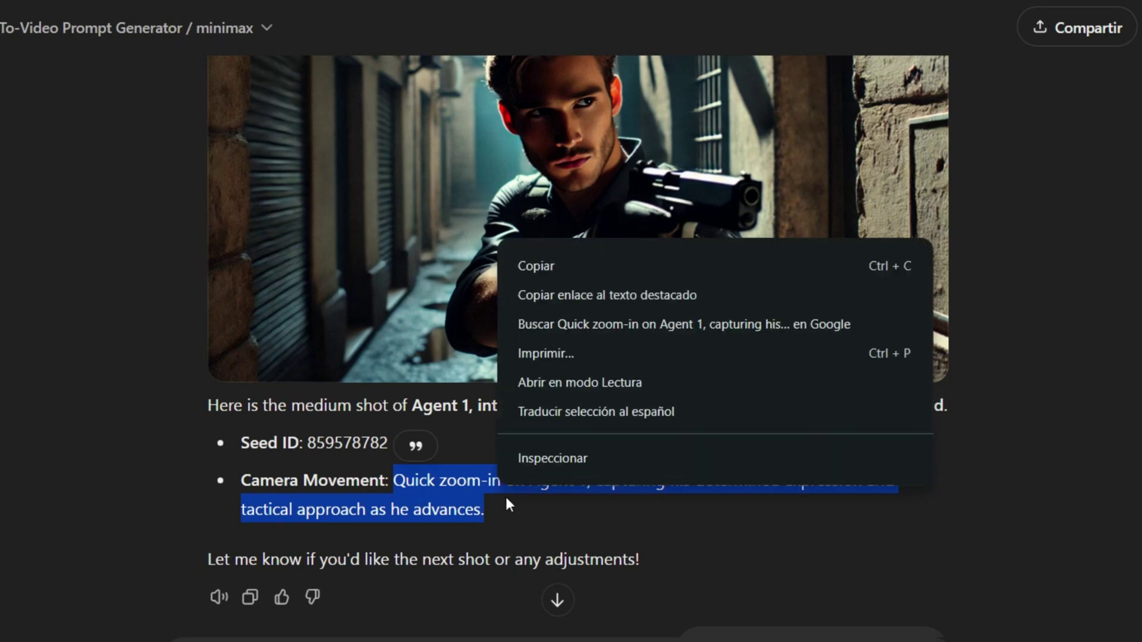
click(521, 265)
Step: In Kling AI, replace the whole video prompt with the copied Agent 1 camera movement description
scroll(541, 557, up, 6)
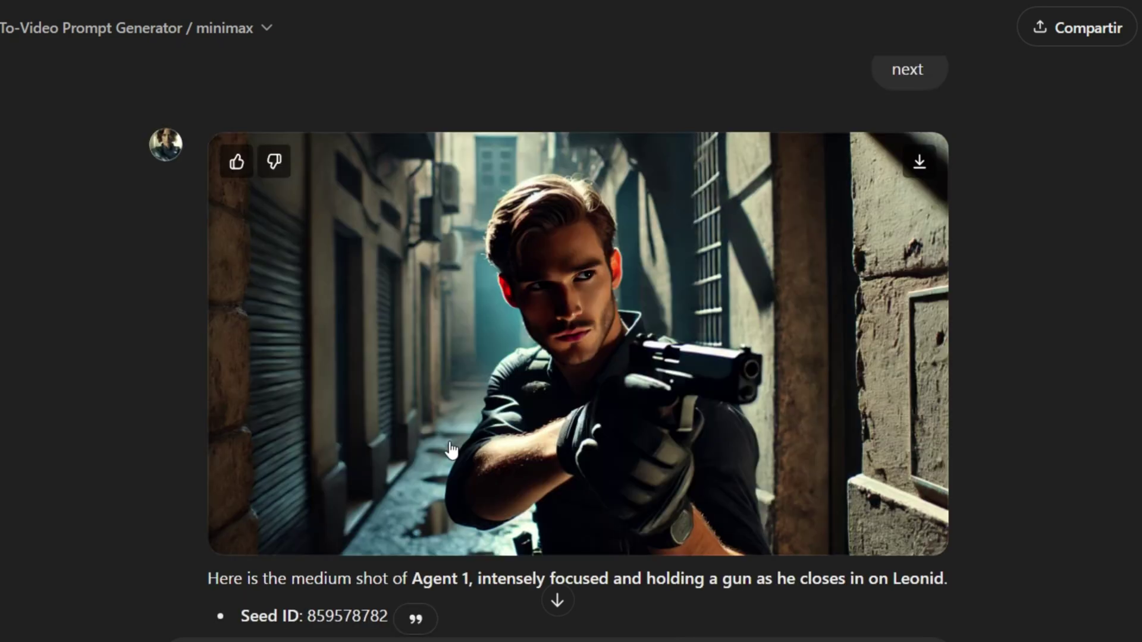
scroll(452, 452, down, 3)
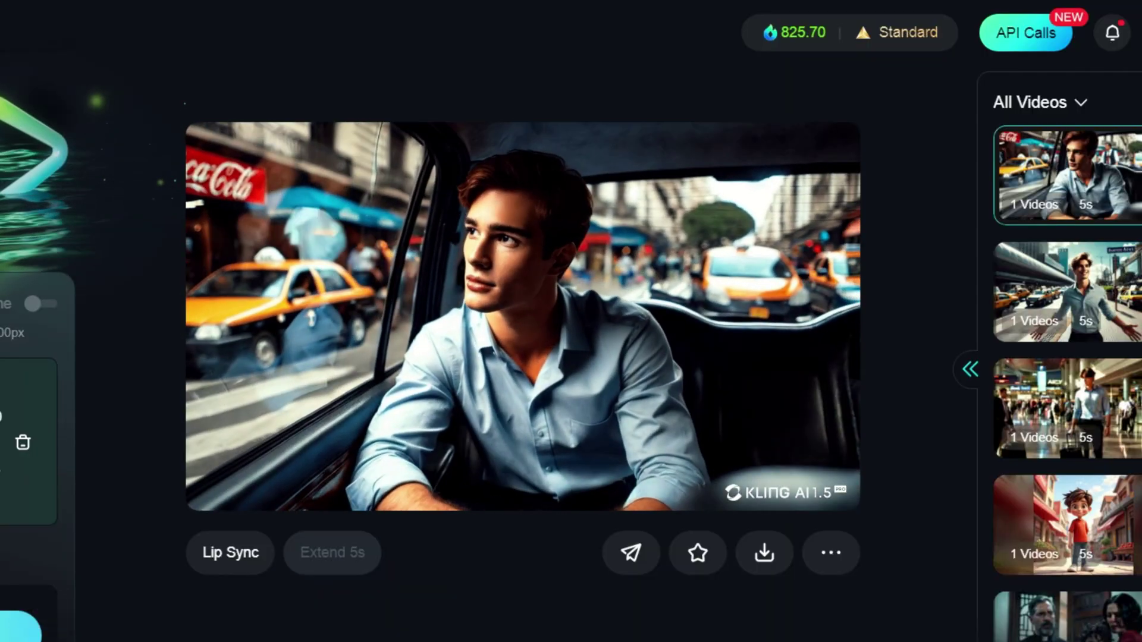
key(ctrl+a)
key(ctrl+v)
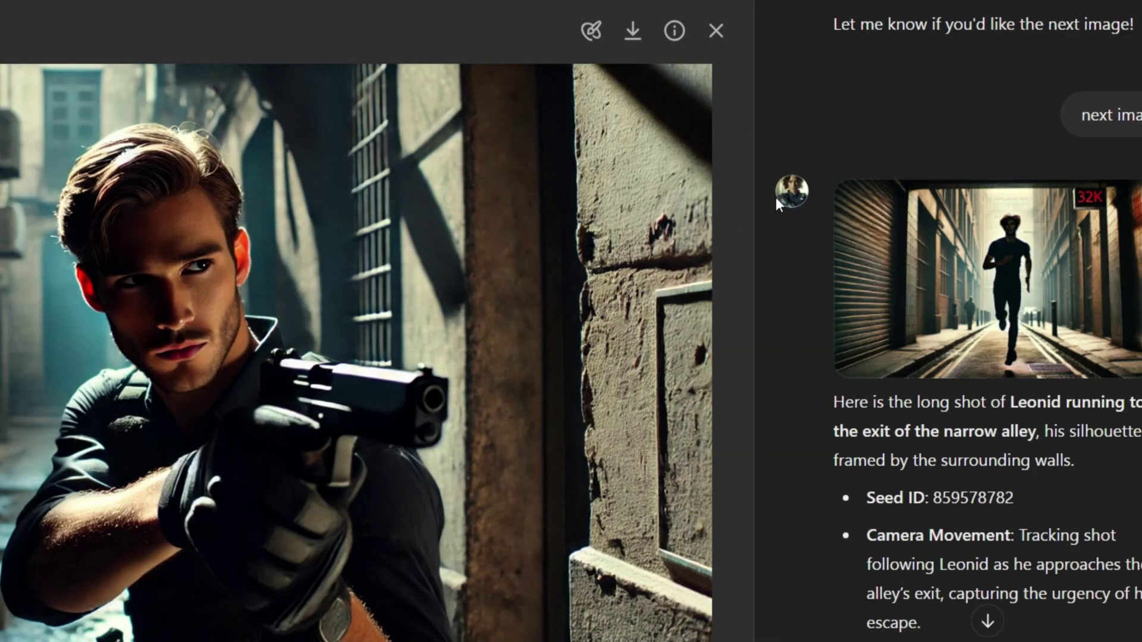
Step: In the GPT chat, show the generation prompt of the Agent 1 image, select its text, and close the enlarged image
click(689, 39)
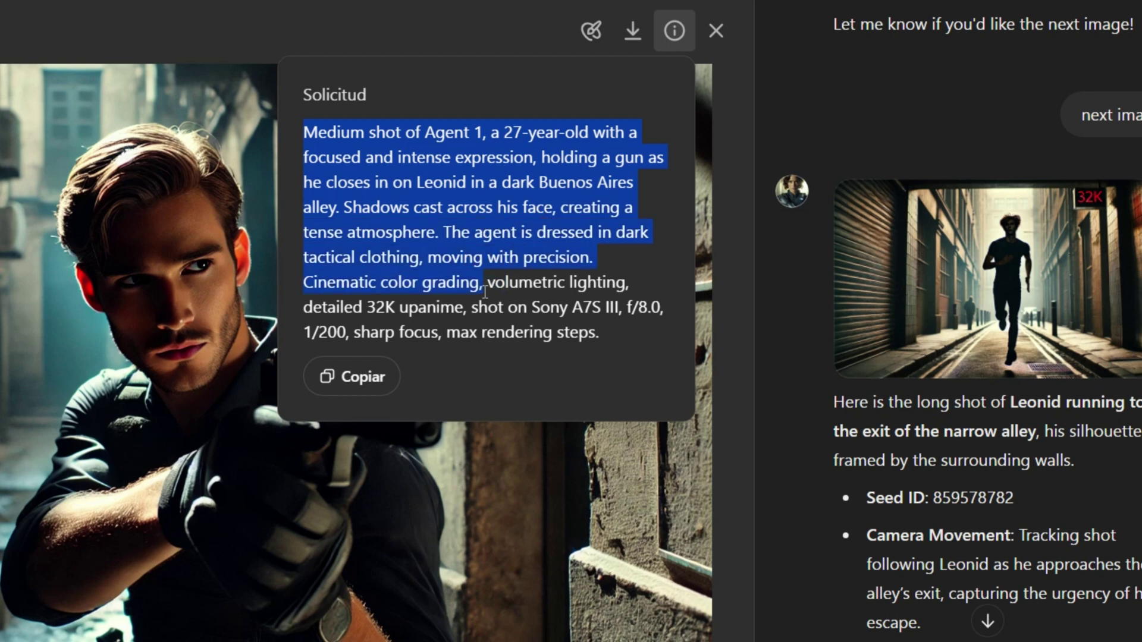
drag(599, 331, 310, 139)
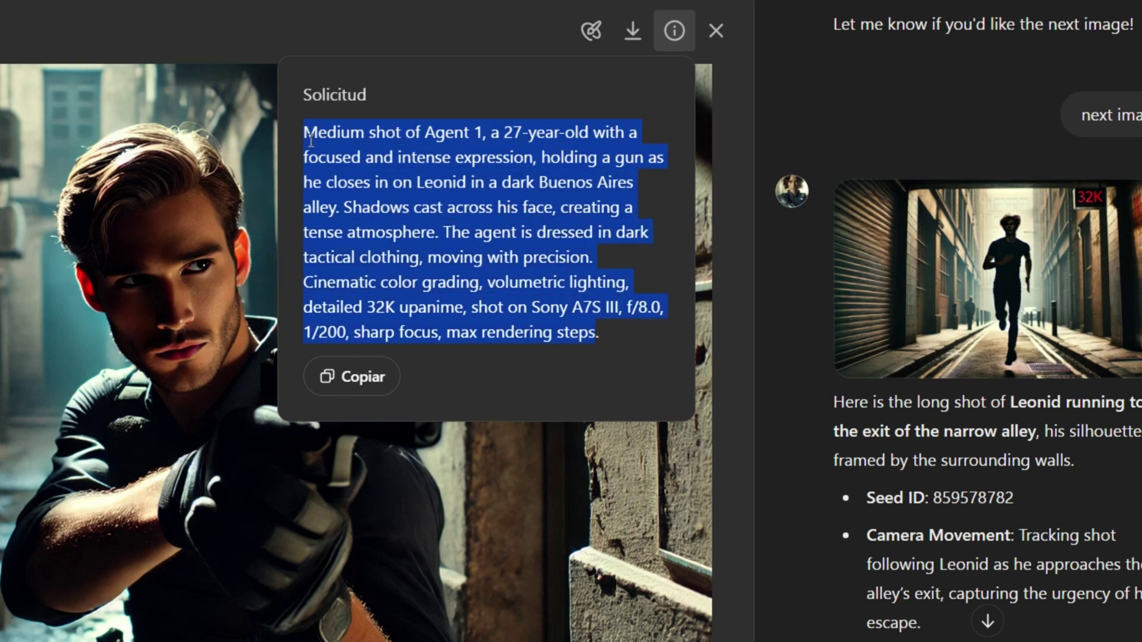
click(707, 41)
click(707, 41)
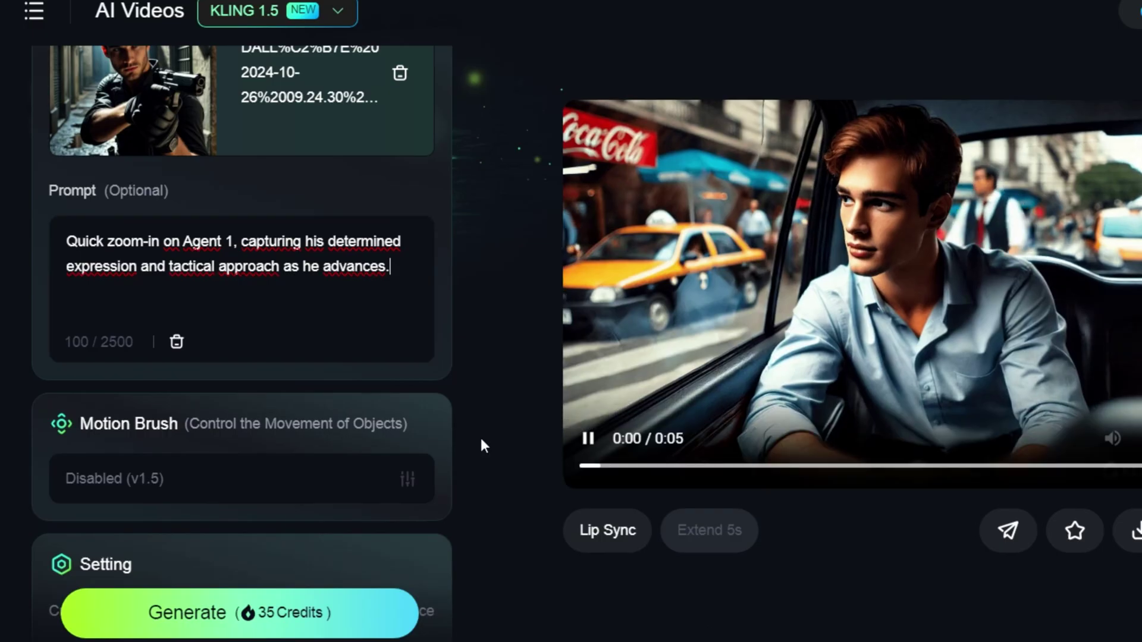
Step: In Kling AI, shift the Creativity–Relevance setting towards creativity and generate the 5-second Professional Mode video of Agent 1
scroll(196, 452, down, 3)
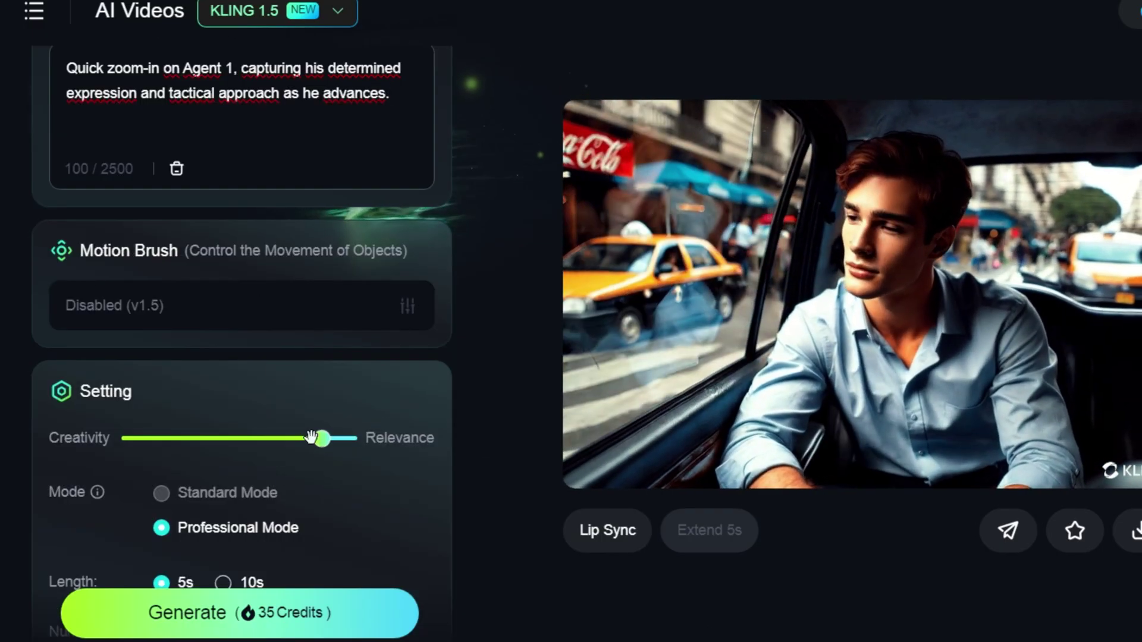
scroll(262, 470, down, 3)
scroll(324, 297, up, 3)
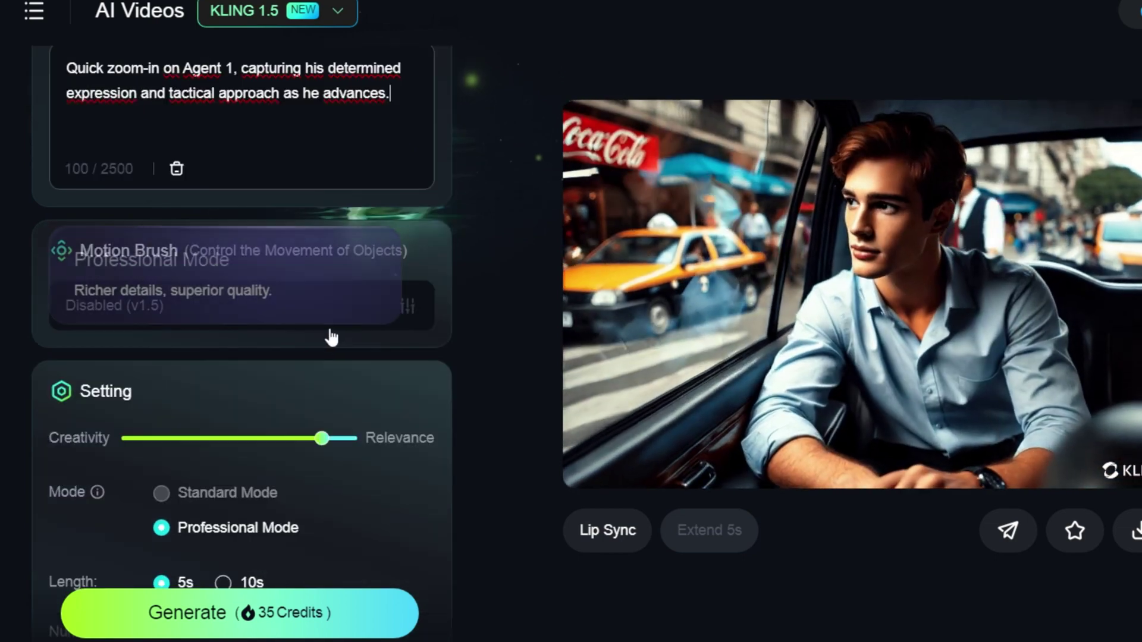
drag(319, 439, 286, 439)
scroll(249, 194, up, 8)
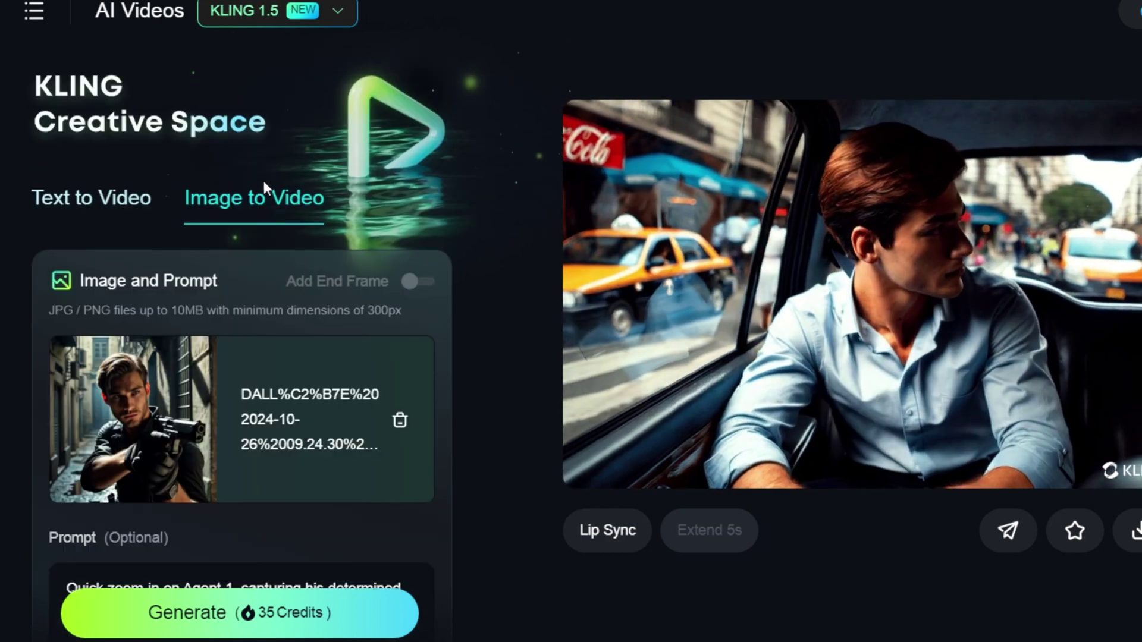
scroll(250, 554, down, 8)
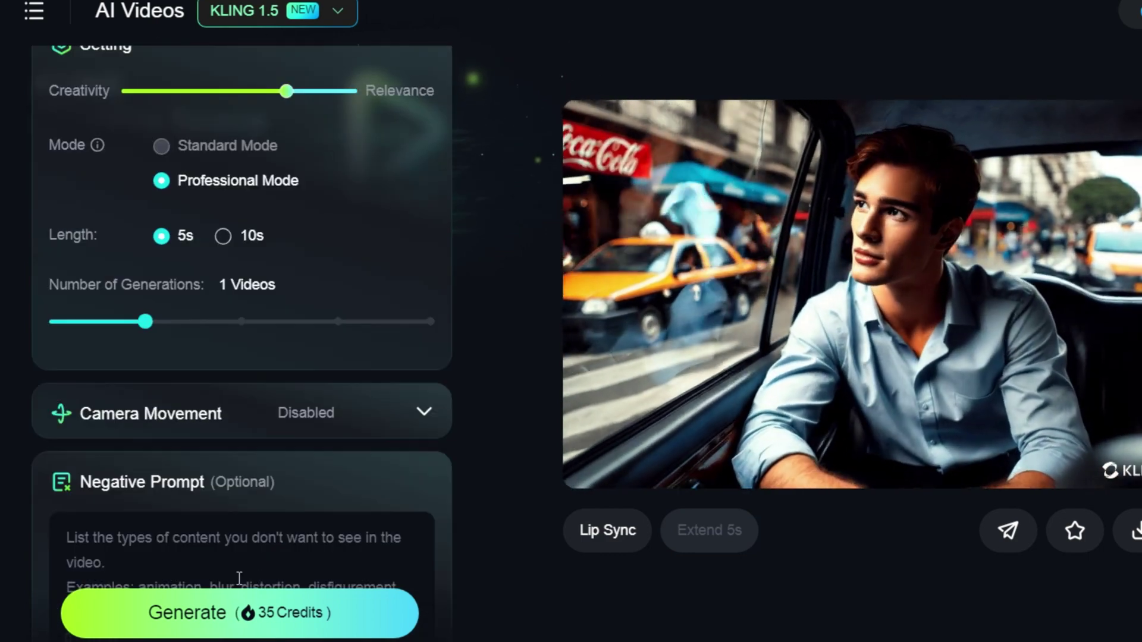
click(236, 619)
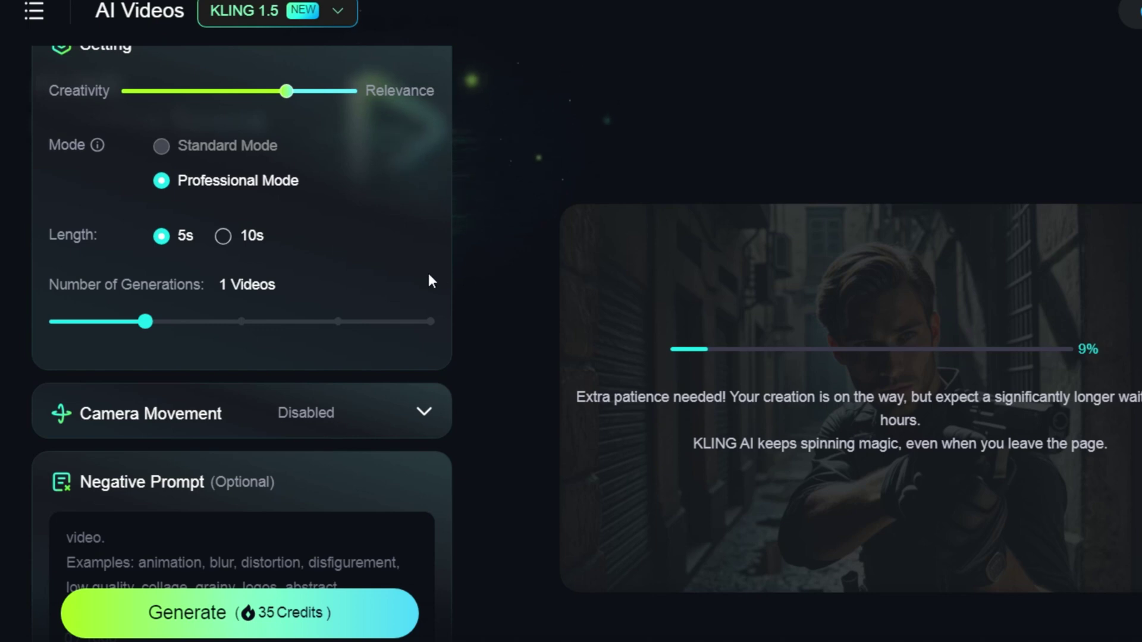
Step: Remove the Agent 1 image from the image-to-video input
scroll(381, 326, up, 10)
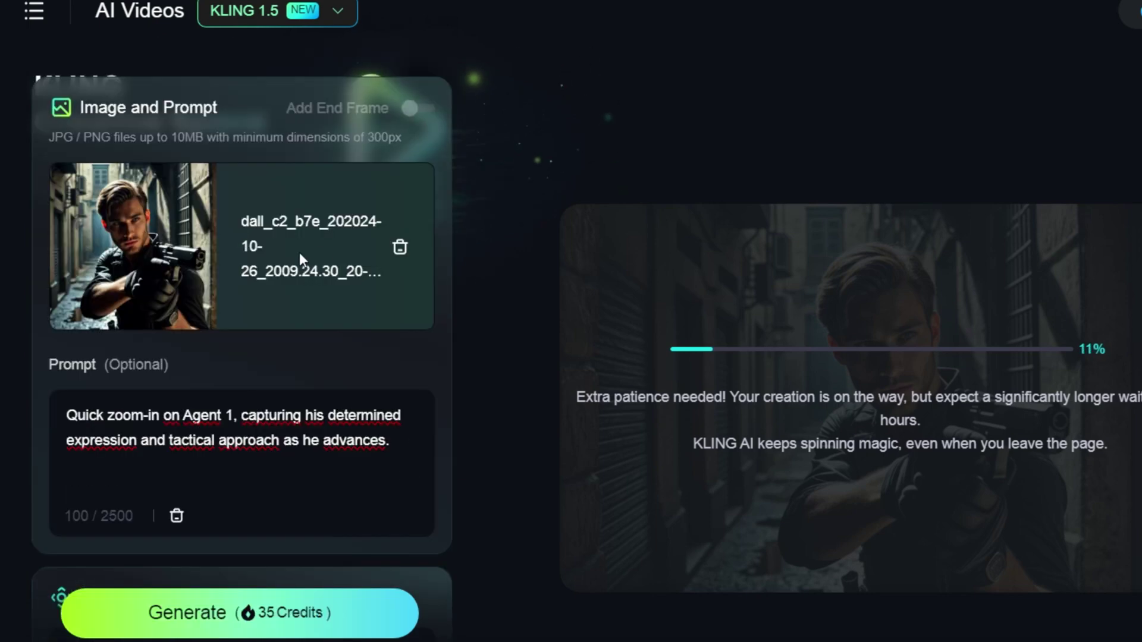
click(400, 247)
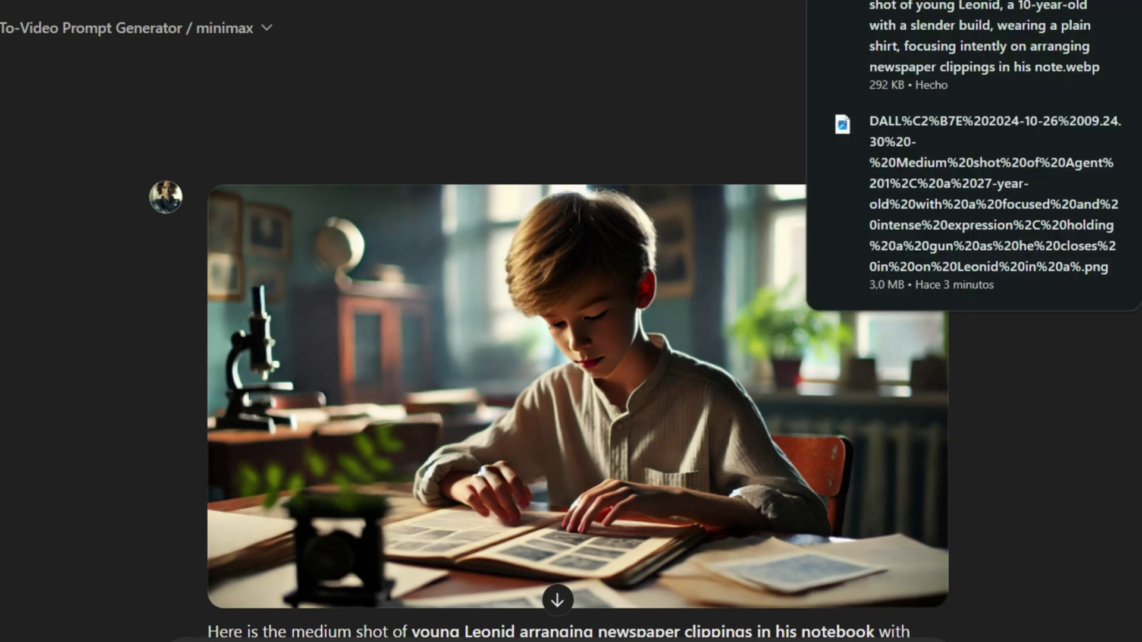
Step: In the GPT chat, open the young Leonid notebook image and copy its generation prompt up to "Cinematic color grading"
scroll(579, 275, down, 3)
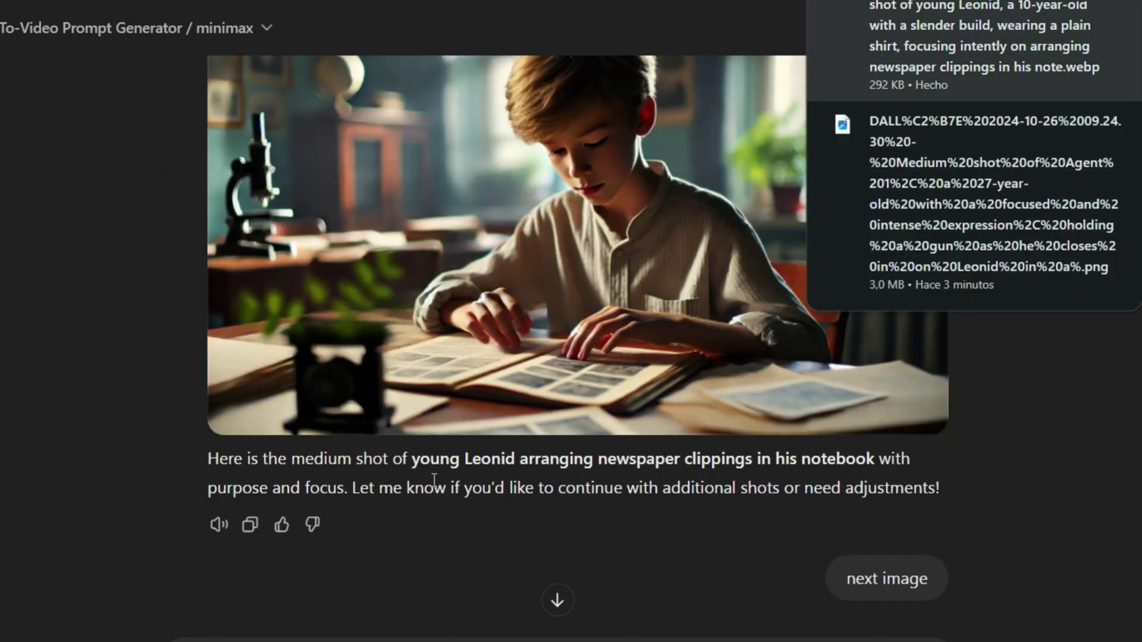
click(560, 364)
click(674, 30)
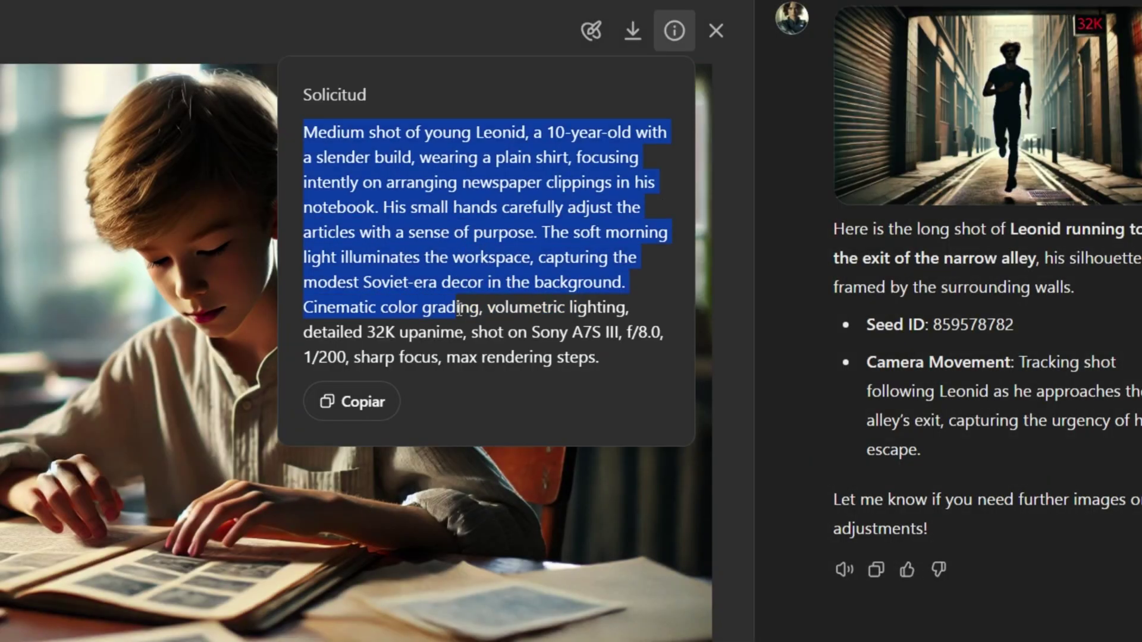
right_click(472, 266)
click(492, 280)
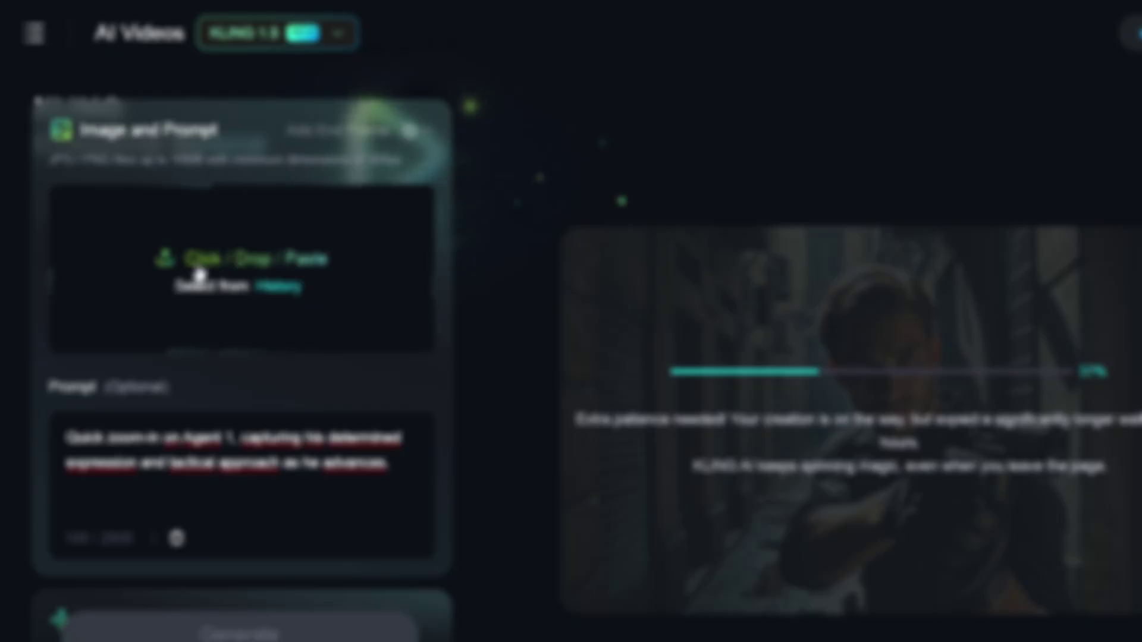
click(201, 269)
scroll(421, 194, up, 15)
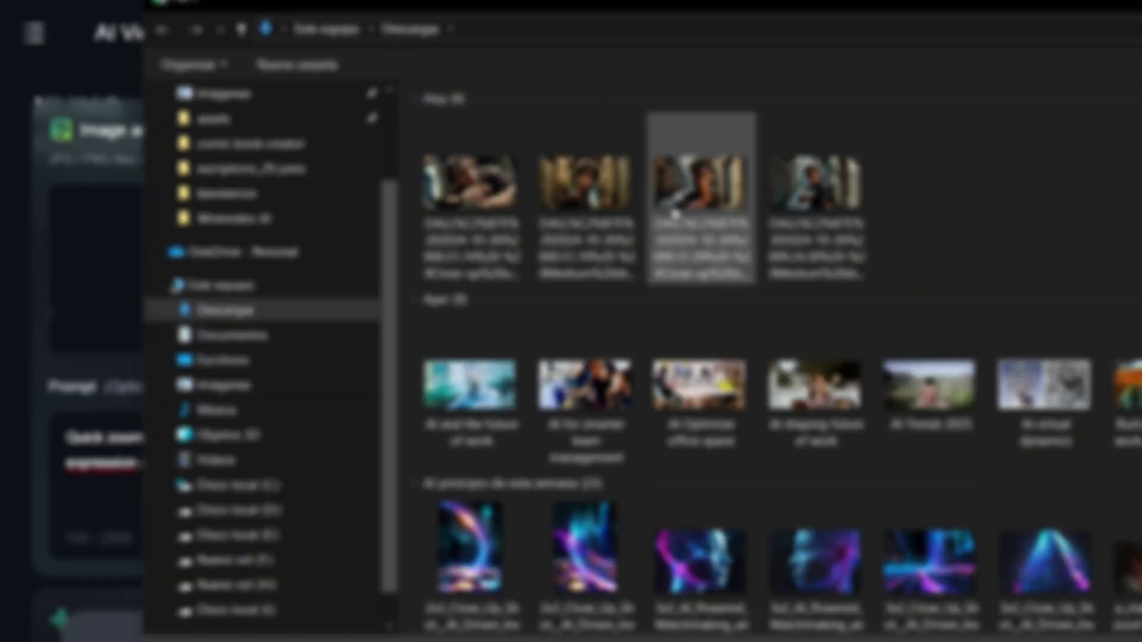
scroll(659, 268, up, 5)
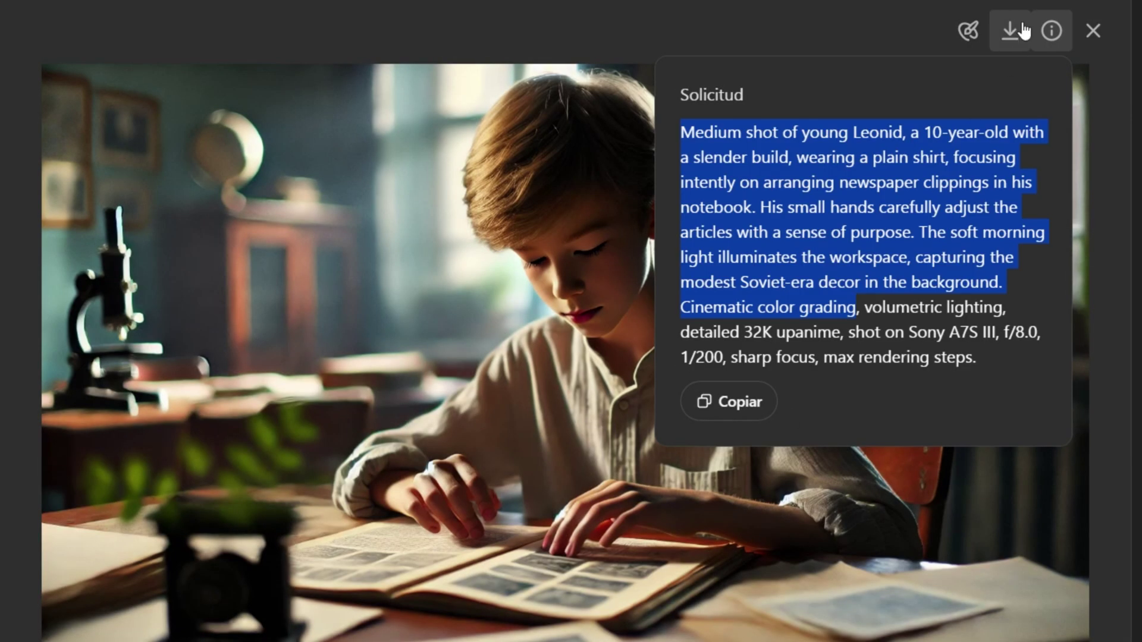
Step: In the online WEBP to PNG converter, add the downloaded medium shot of young Leonid and convert it to PNG
click(1052, 30)
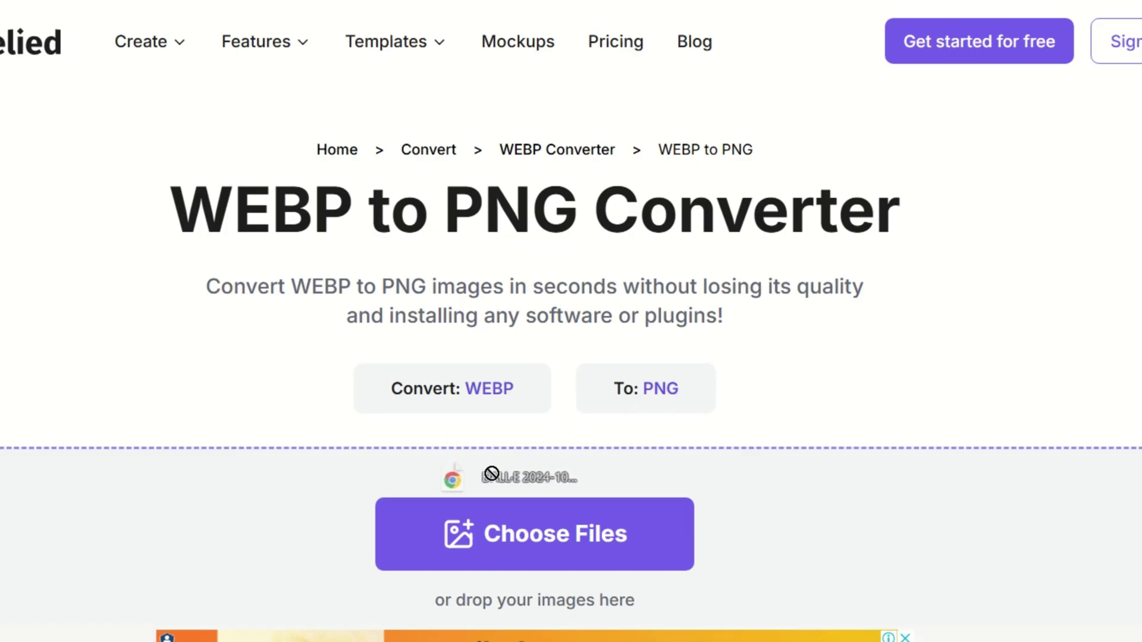
drag(470, 410, 425, 364)
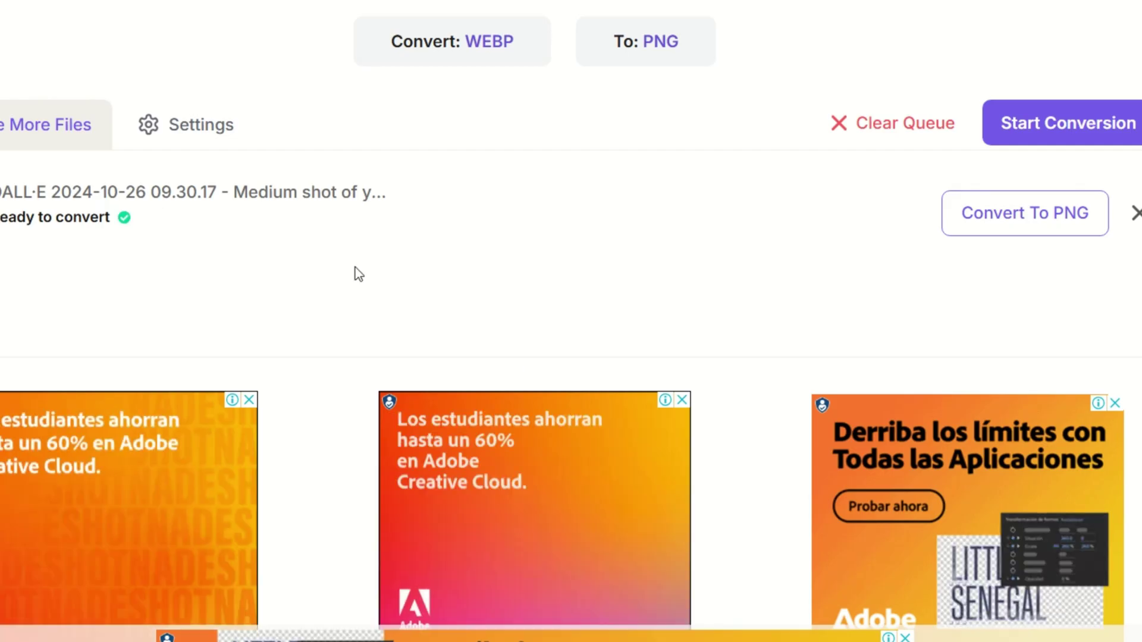
click(1025, 228)
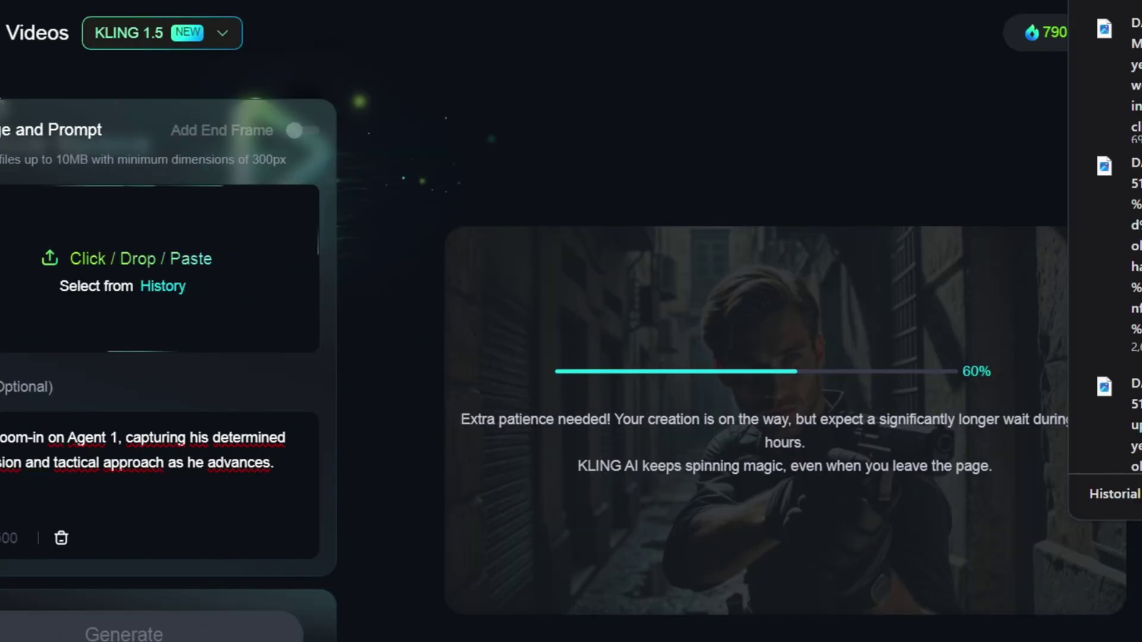
Step: In Kling AI, upload the converted PNG of young Leonid and replace the prompt with the copied image description
drag(145, 294, 155, 311)
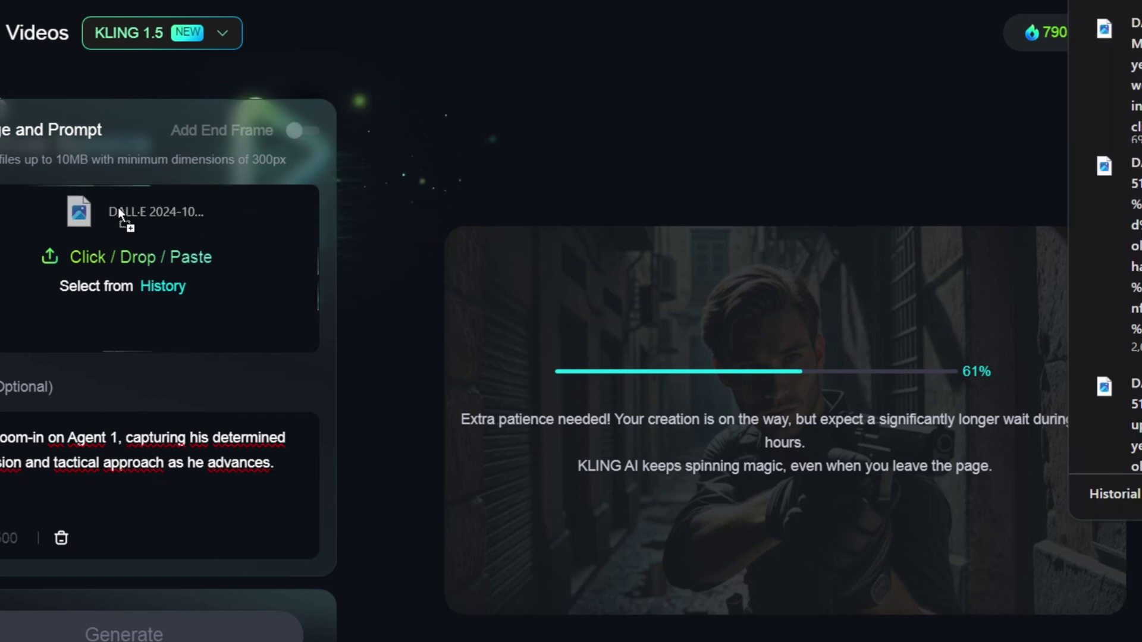
click(134, 433)
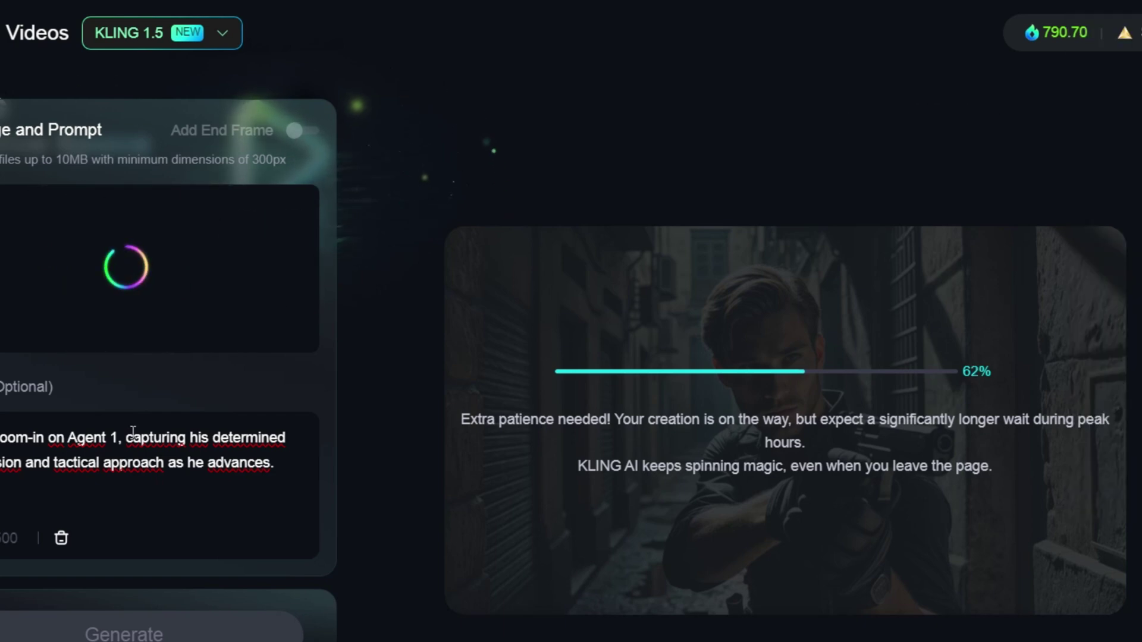
text(Medium shot of young Leonid, a 10-year-old with a slim build, wearing a plain shirt, focusing intently on arranging newspaper clippings in his notebook. His hands carefully adjust the articles with a sense of purpose. The soft morning light illuminates the space, capturing the modest Soviet-era decor in the background. Cinematic color grading)
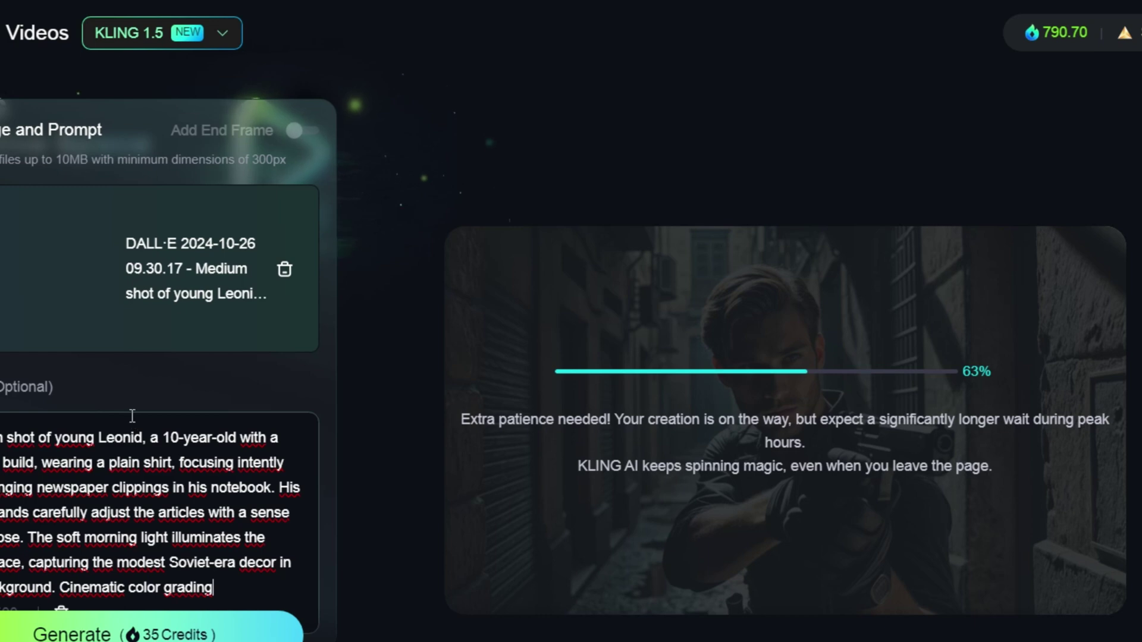
Step: Check the young Leonid image and prompt, and set the Creativity–Relevance value to 0.65
scroll(132, 416, down, 3)
scroll(81, 205, up, 3)
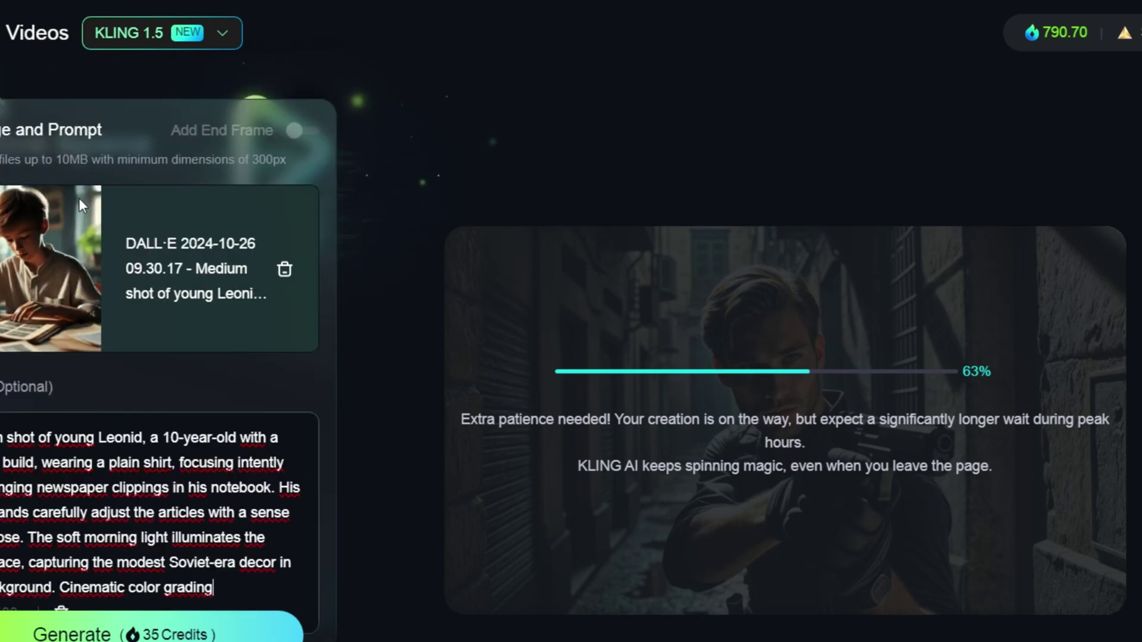
scroll(66, 422, down, 3)
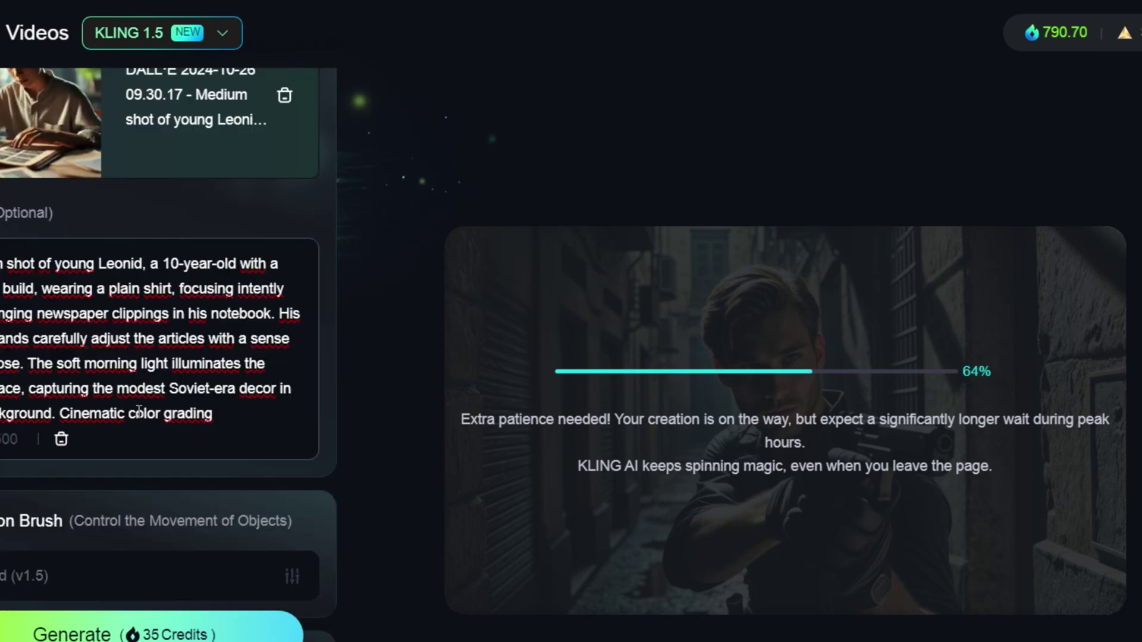
scroll(125, 434, down, 3)
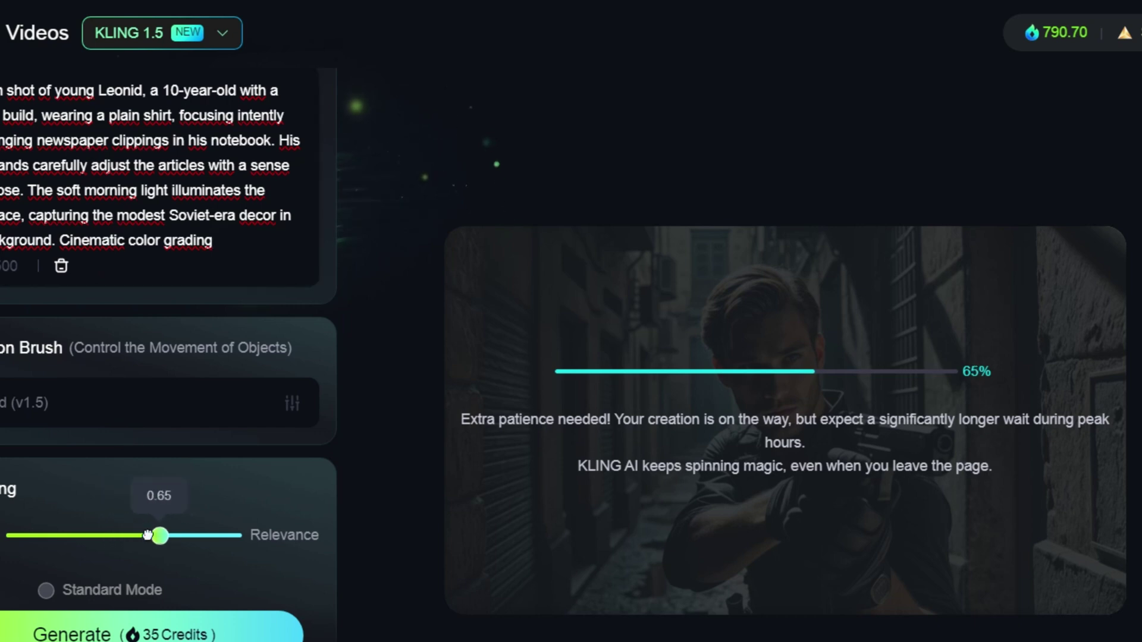
scroll(128, 451, down, 3)
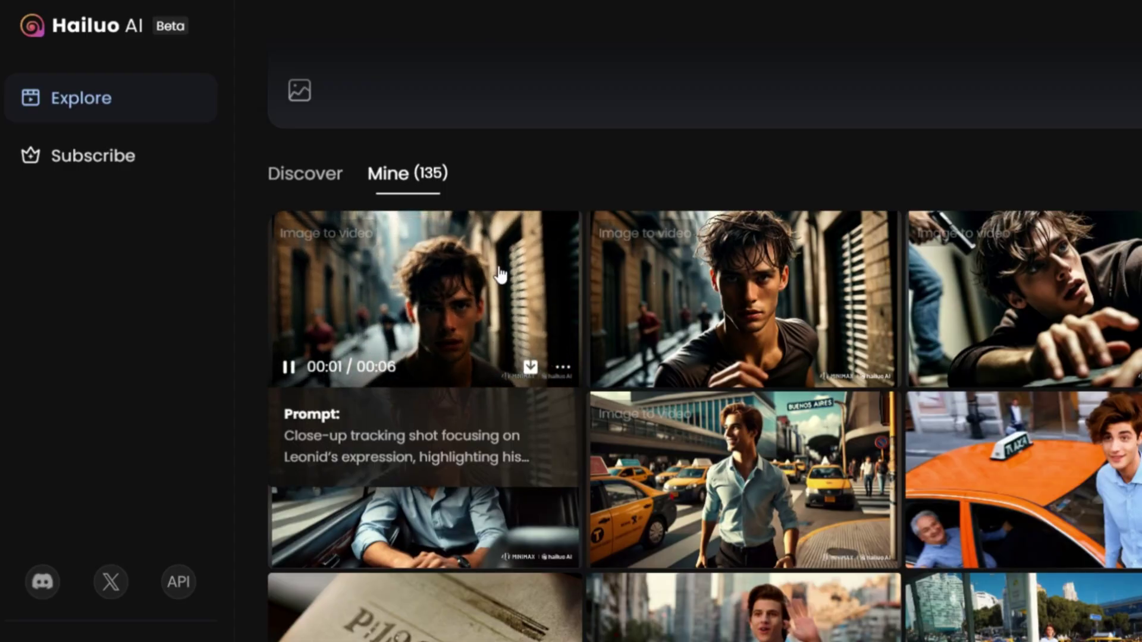
Step: In Hailuo AI, play the two generated close-up tracking shot clips of Leonid in the alley
click(663, 301)
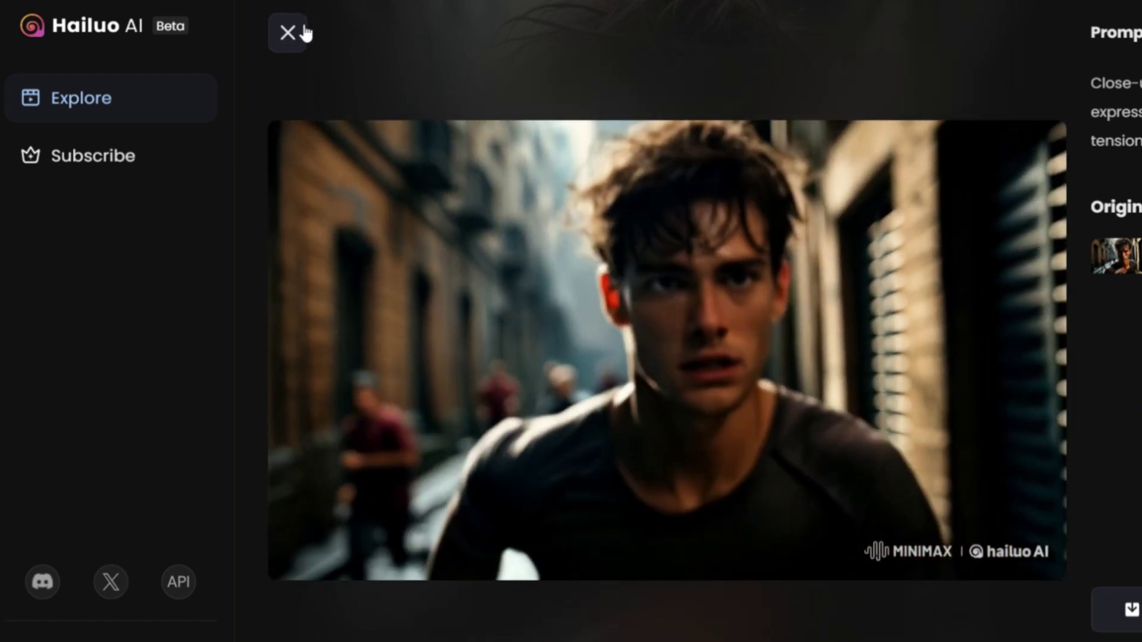
click(304, 33)
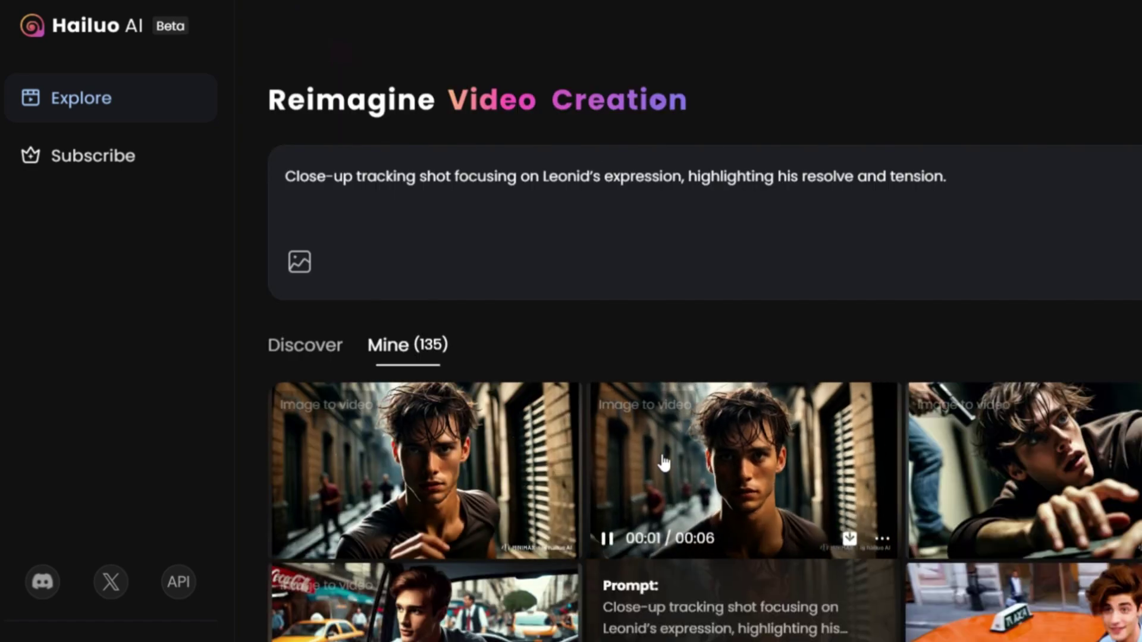
click(665, 388)
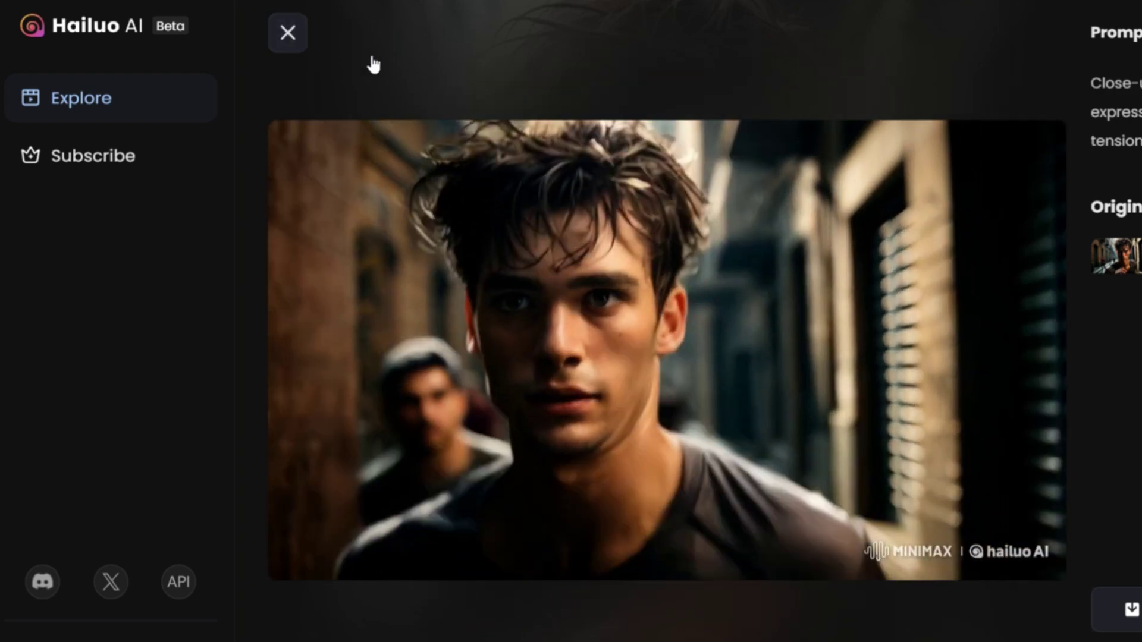
click(289, 35)
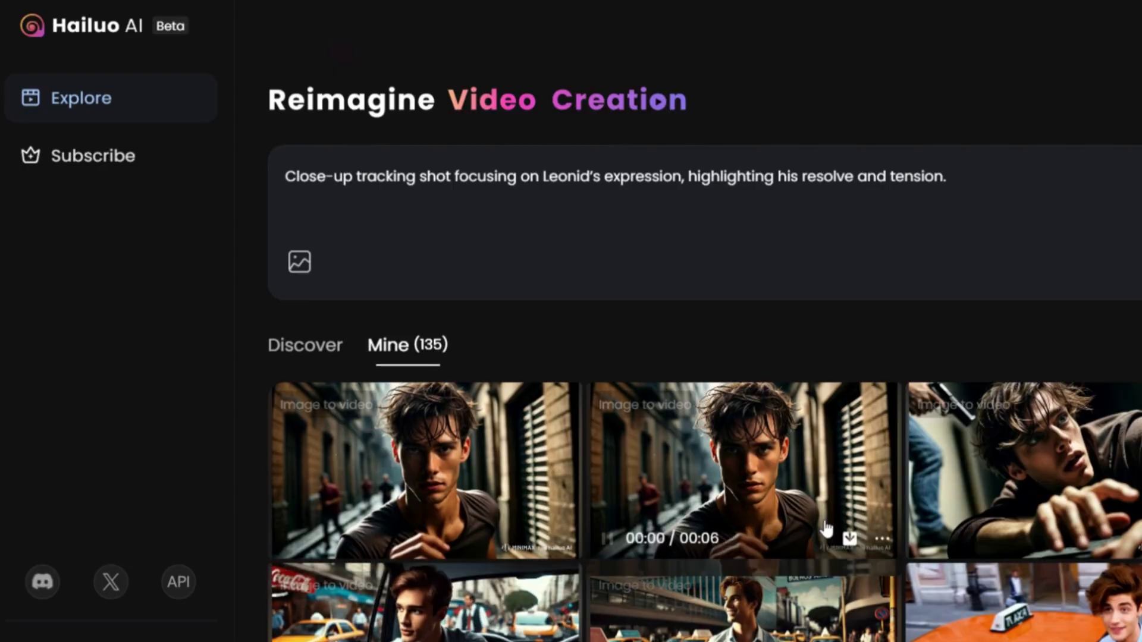
Step: Play the clip of Leonid inside the taxi, and replay the first close-up tracking shot clip of the alley
scroll(827, 528, down, 3)
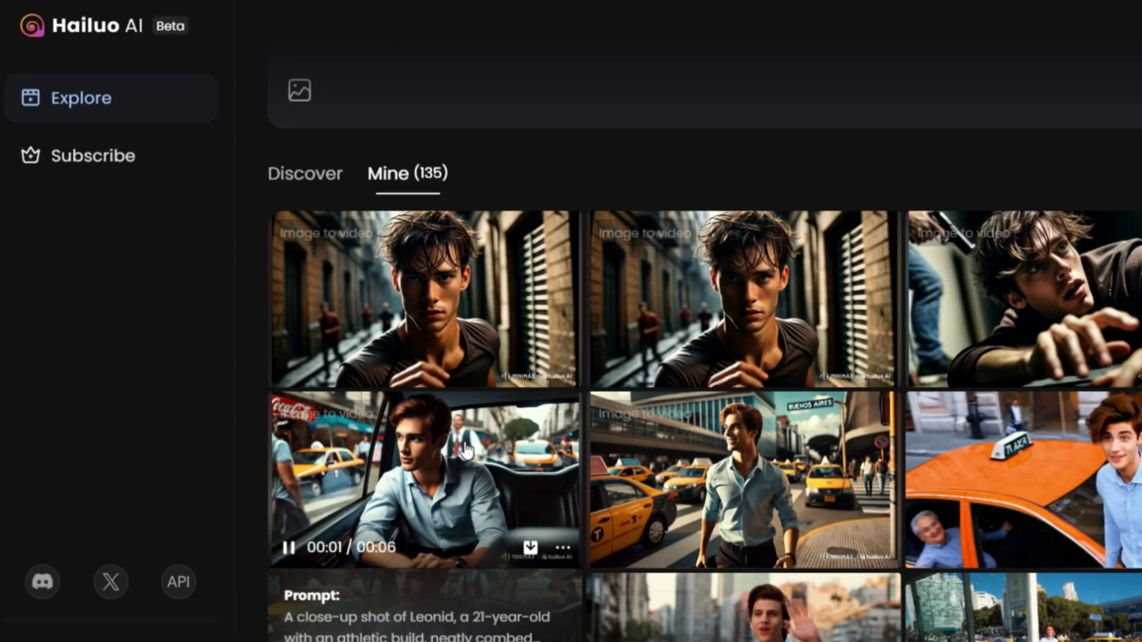
click(518, 433)
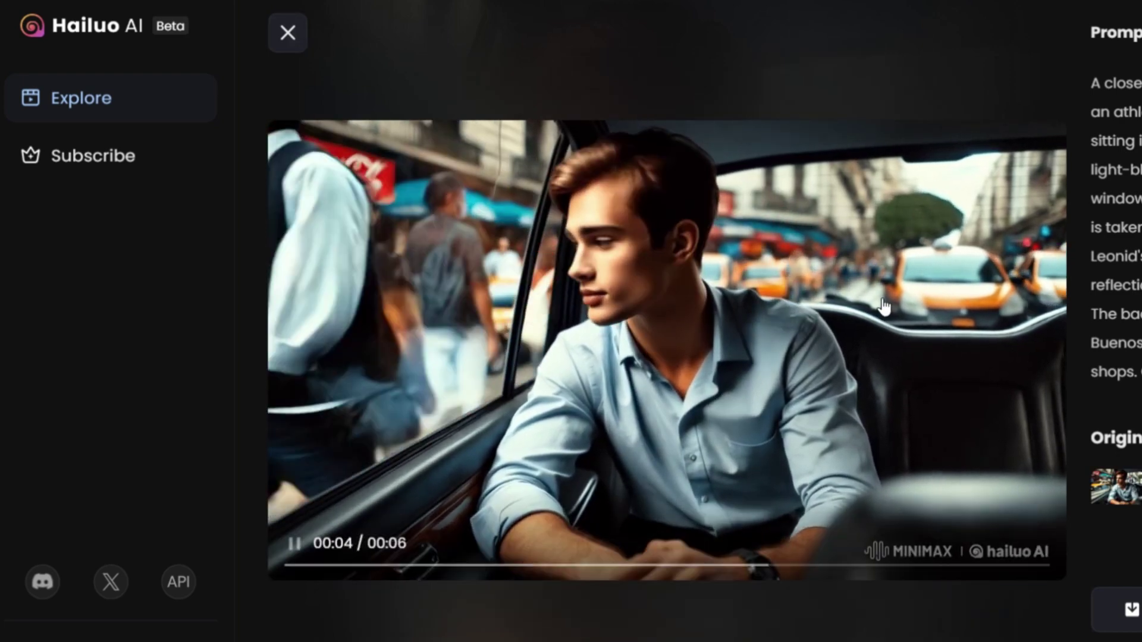
click(288, 33)
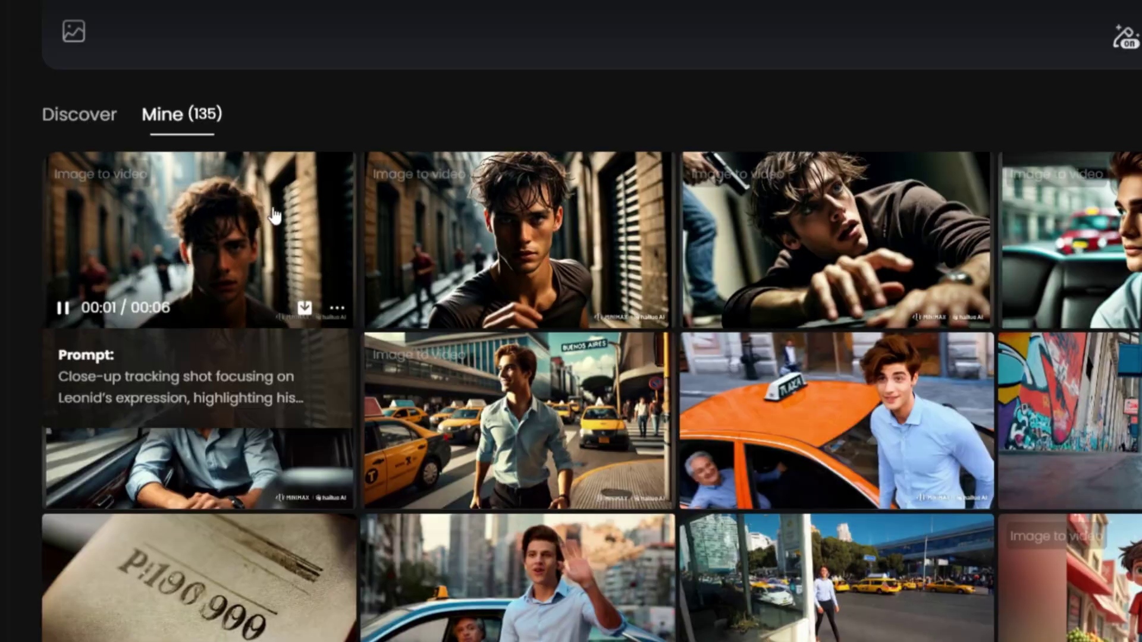
click(199, 255)
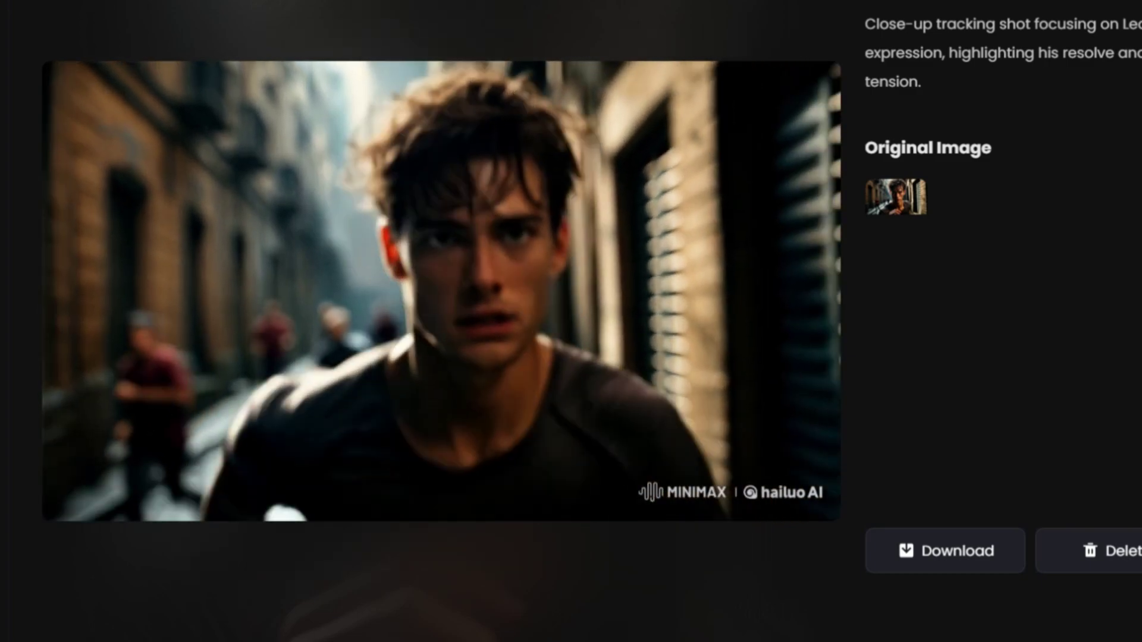
click(53, 3)
Step: Switch to YouTube and browse the home page of the gumvue.studio channel down to its videos
mouse_move(438, 405)
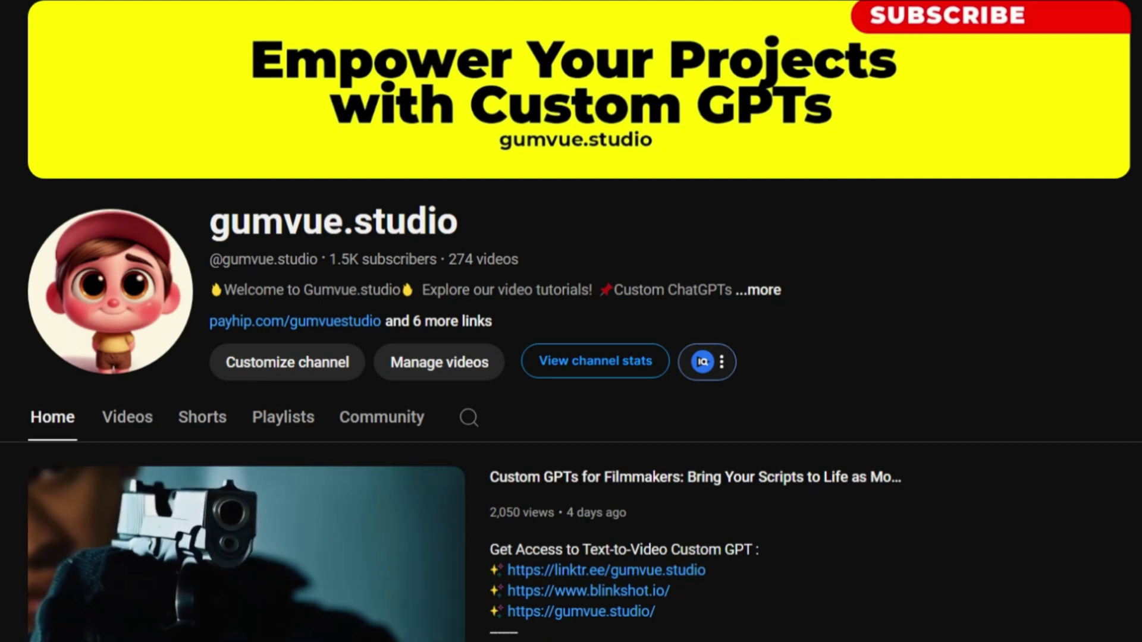
scroll(381, 238, down, 5)
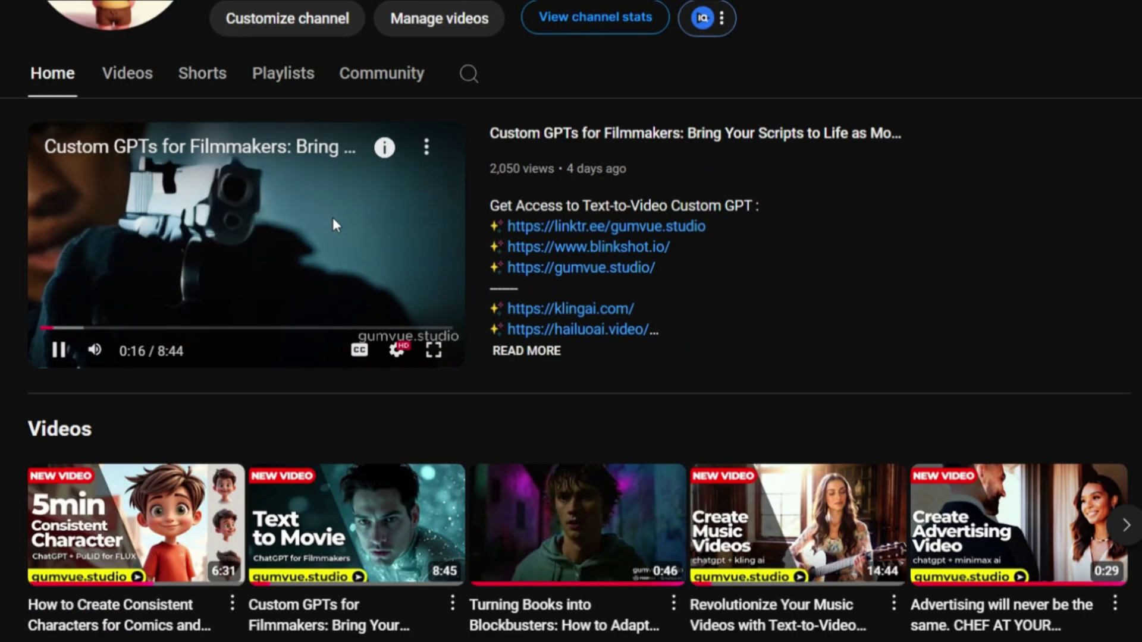
Step: Look through the channel's Videos, AI Tutorials and Studio Production sections
scroll(333, 224, down, 3)
scroll(138, 323, down, 3)
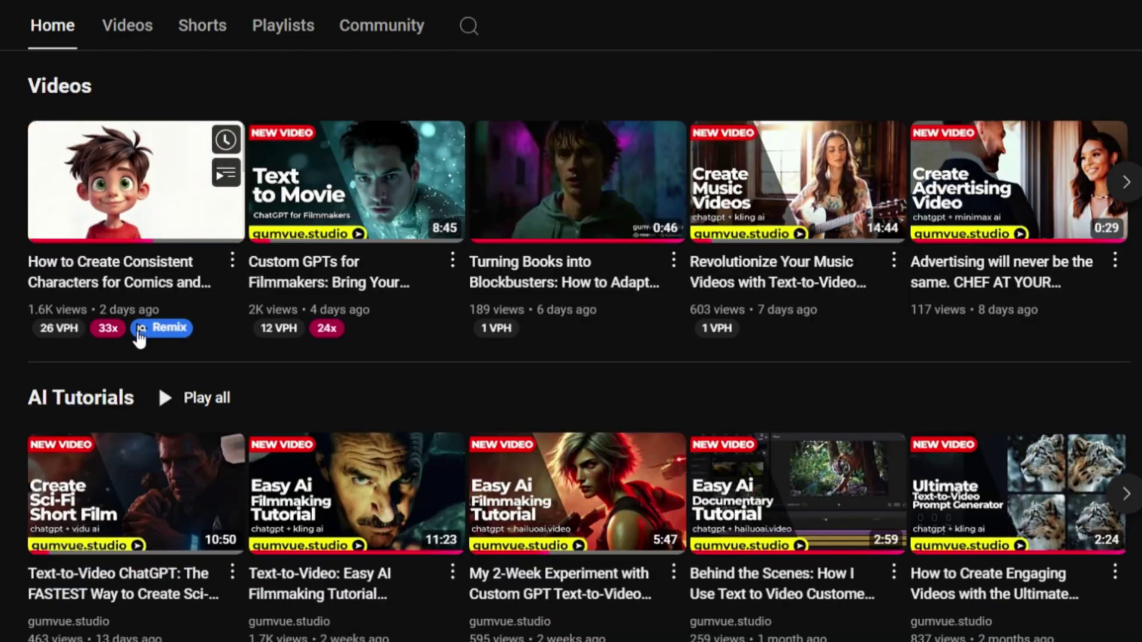
mouse_move(107, 329)
scroll(177, 407, up, 2)
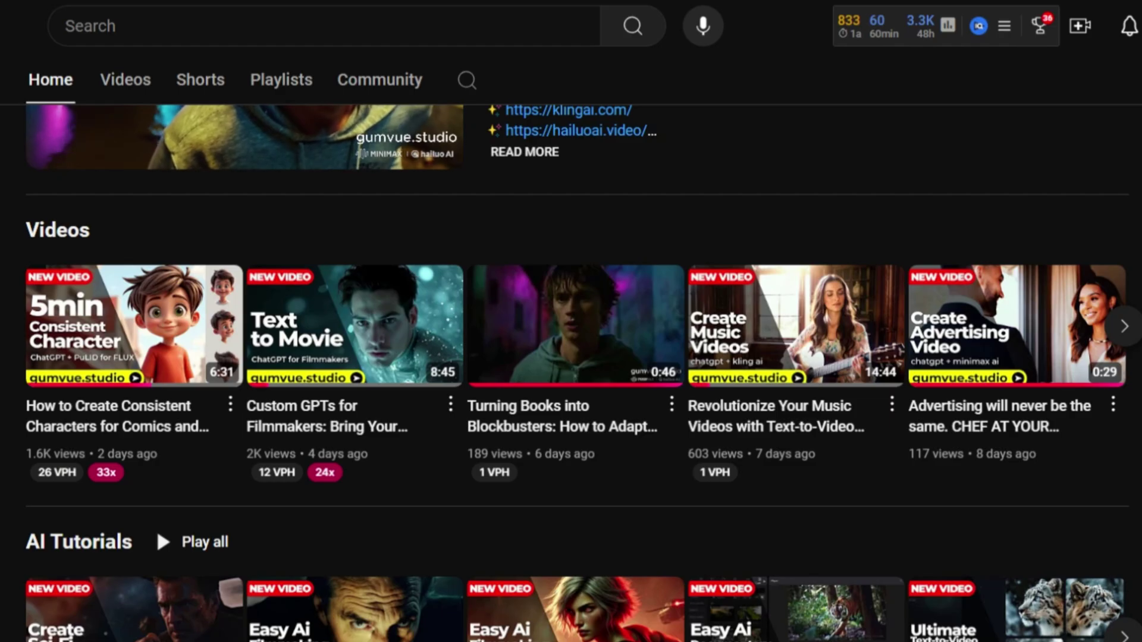
scroll(584, 373, down, 1)
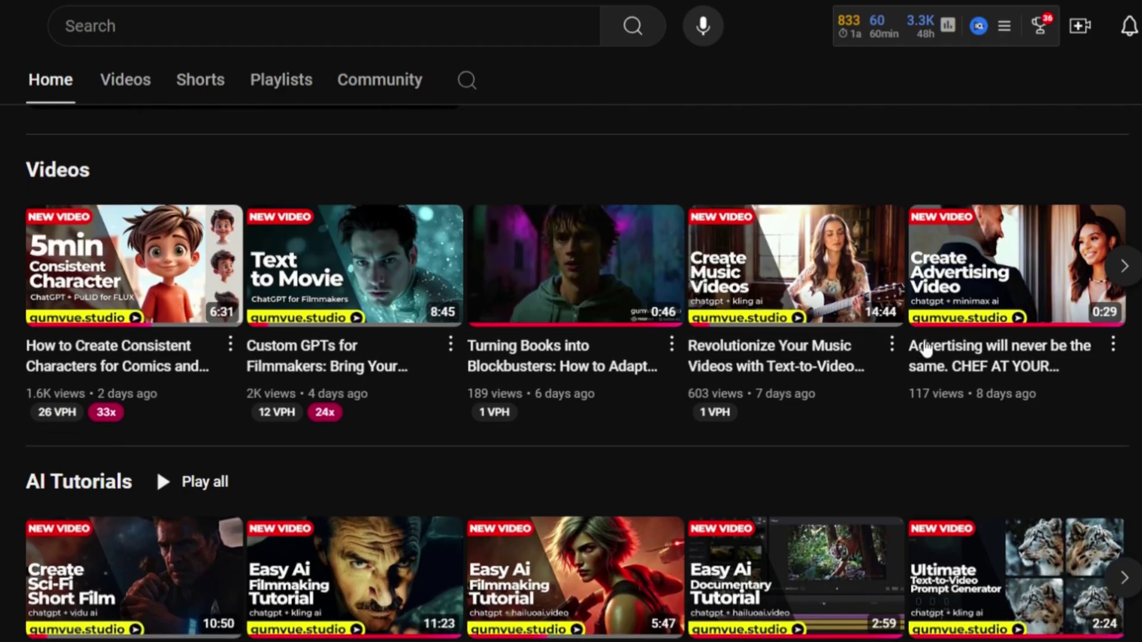
scroll(378, 411, down, 8)
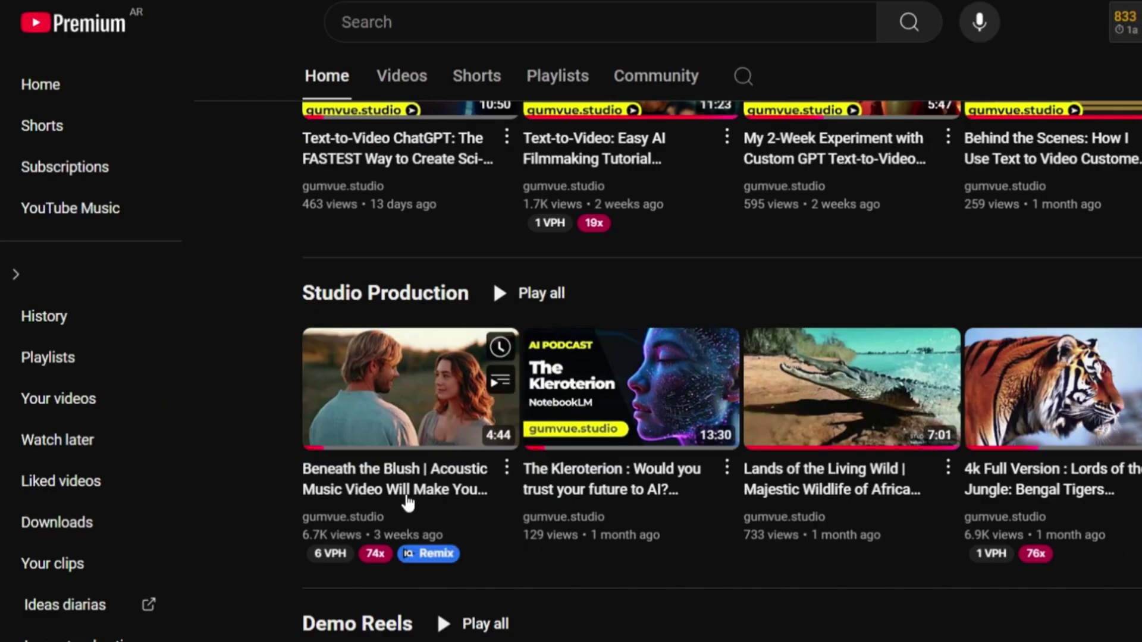
Step: Open the video "How to Create Consistent Characters for Comics and Animations in 5 Minutes!" and play it from the beginning
scroll(407, 502, up, 8)
scroll(407, 503, down, 1)
click(407, 502)
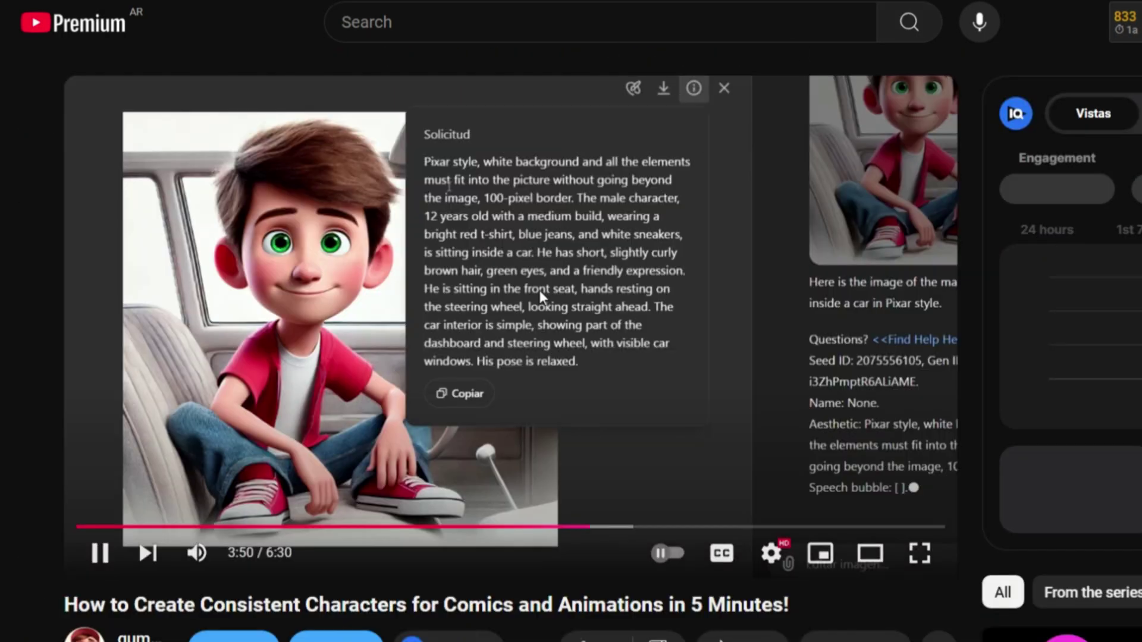
click(117, 527)
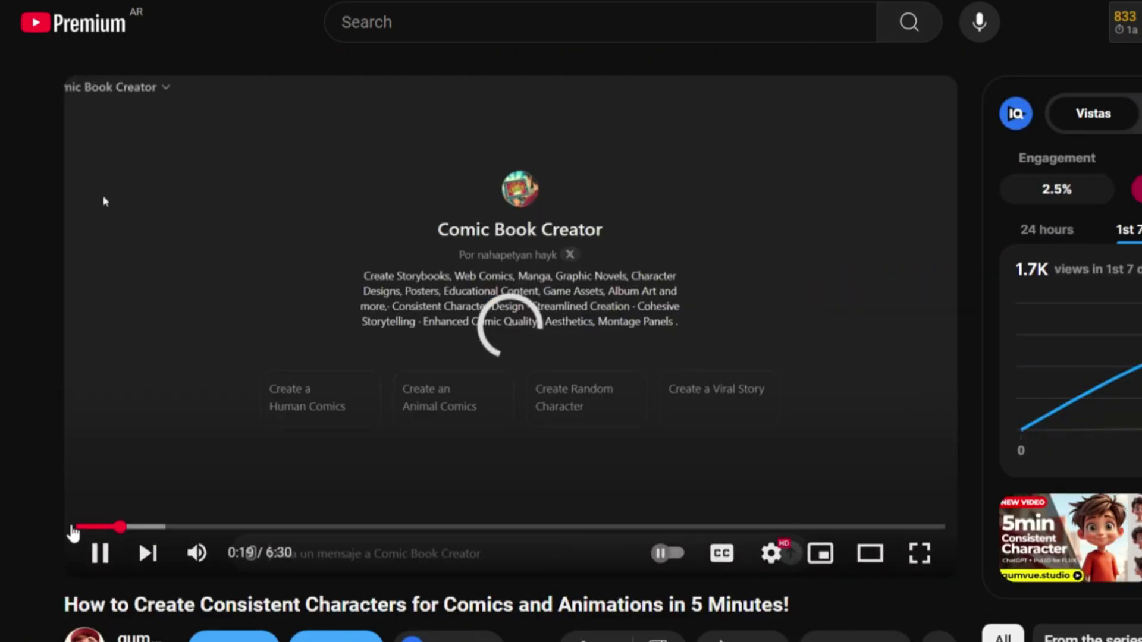
click(77, 528)
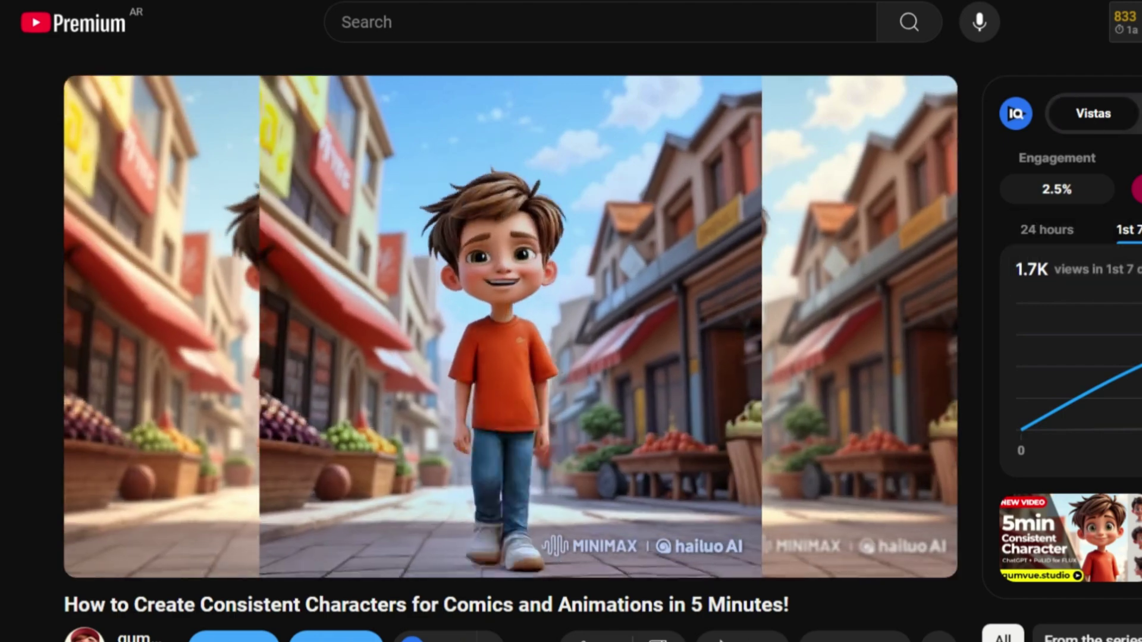
Step: Glance over the video's page while it plays and return to the gumvue.studio channel page
scroll(483, 260, down, 3)
scroll(487, 234, up, 3)
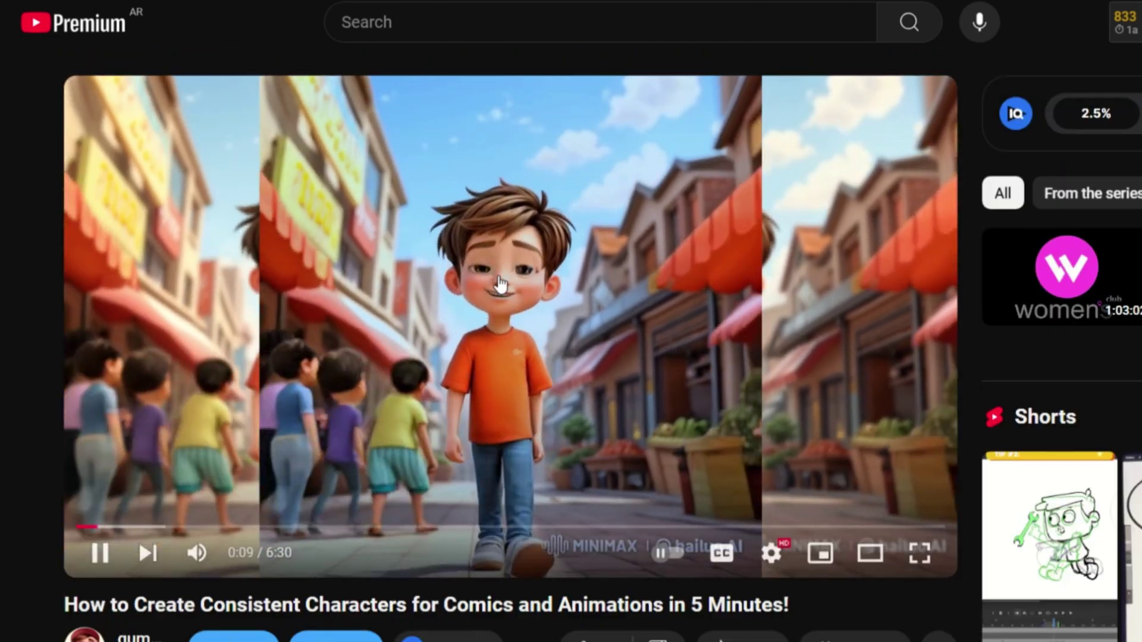
click(122, 633)
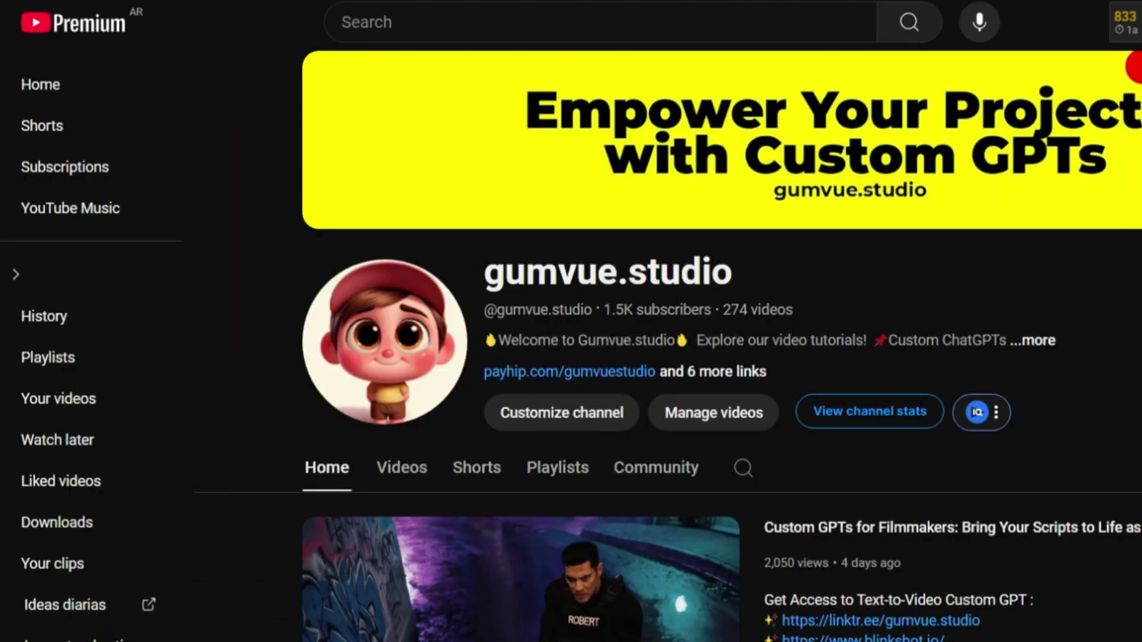